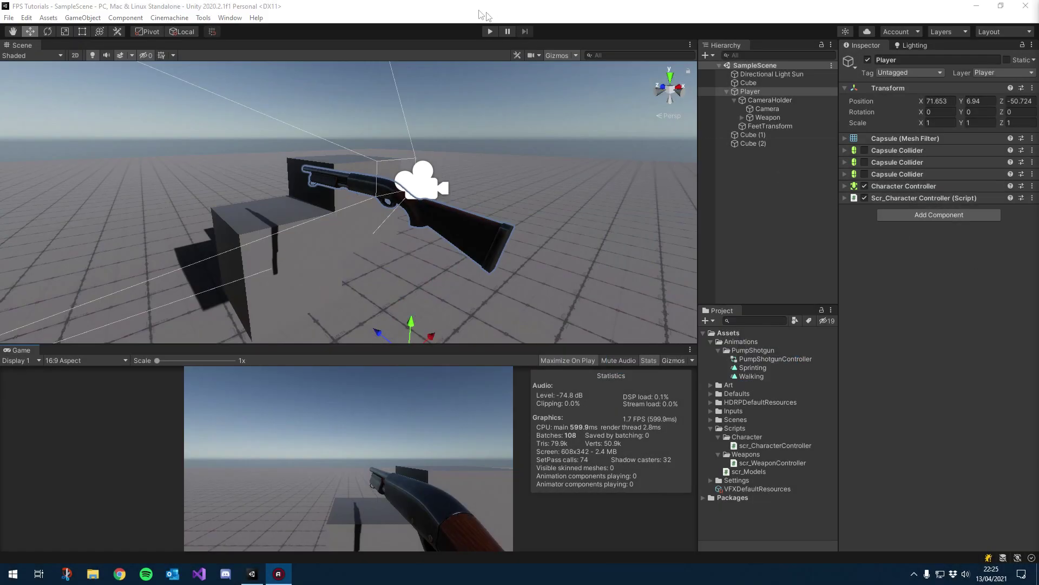
Expand CameraHolder > Weapon in the Hierarchy, select WeaponAnimations, and open the Window menu
{"action": "left_click", "coordinate": [750, 101]}
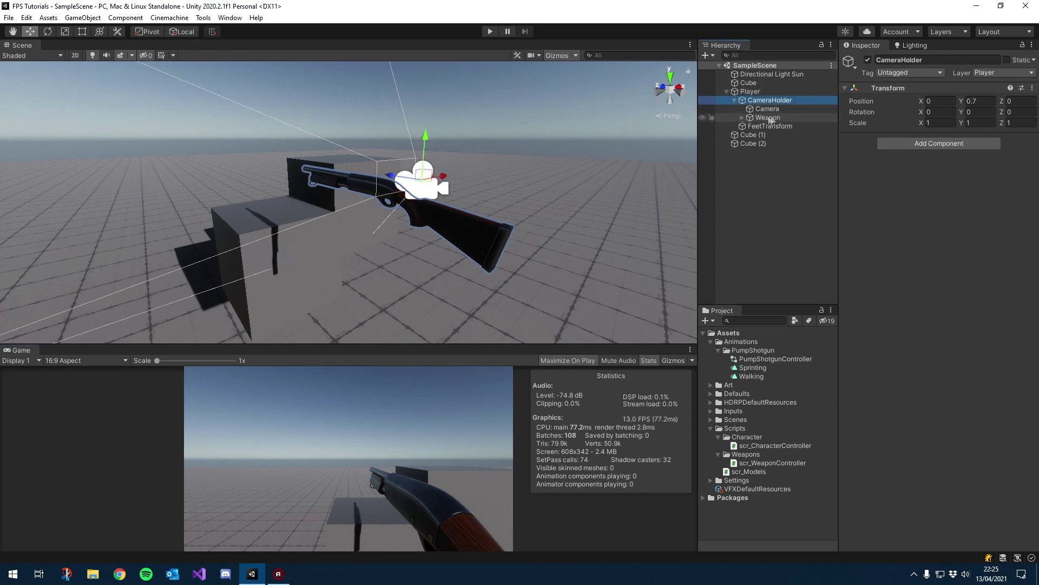
{"action": "left_click", "coordinate": [768, 118]}
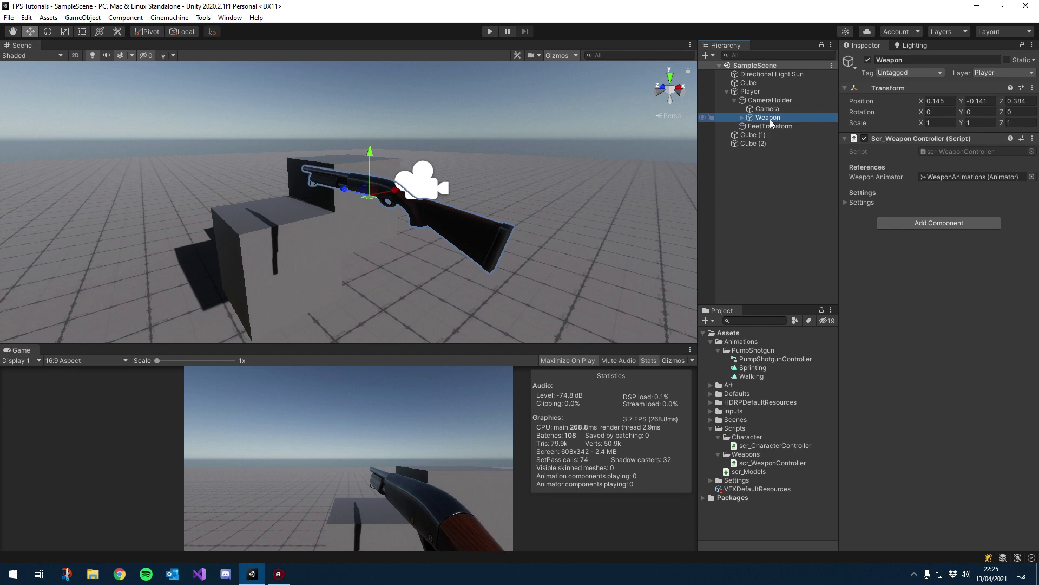
{"action": "left_click", "coordinate": [742, 117]}
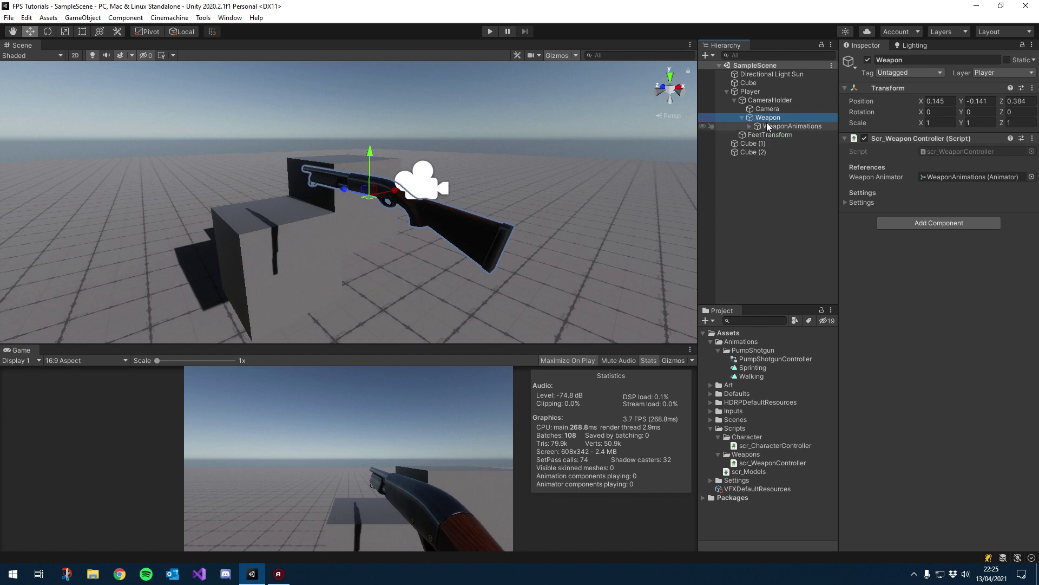
{"action": "left_click", "coordinate": [771, 127]}
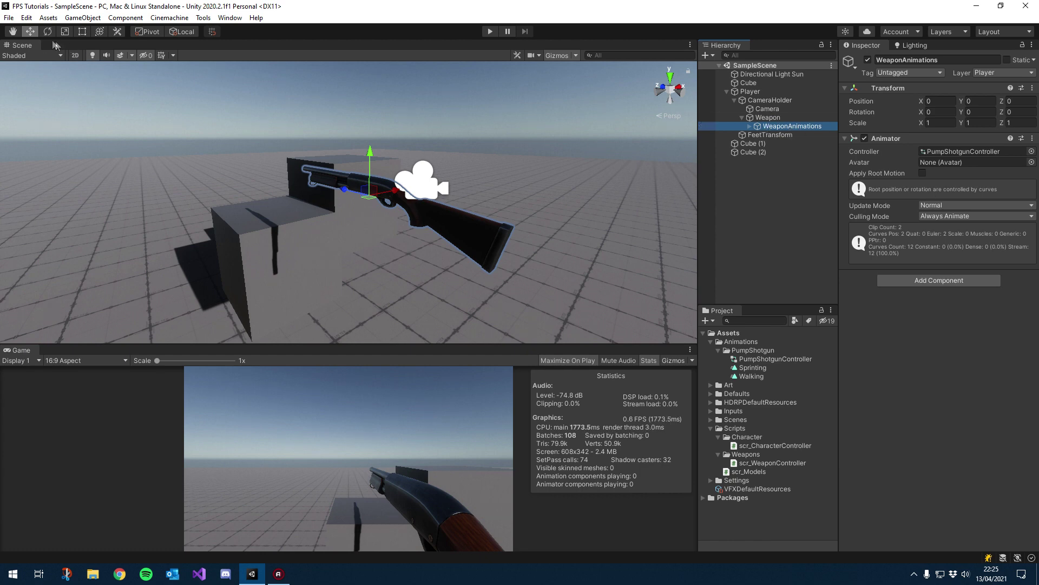
{"action": "left_click", "coordinate": [229, 17]}
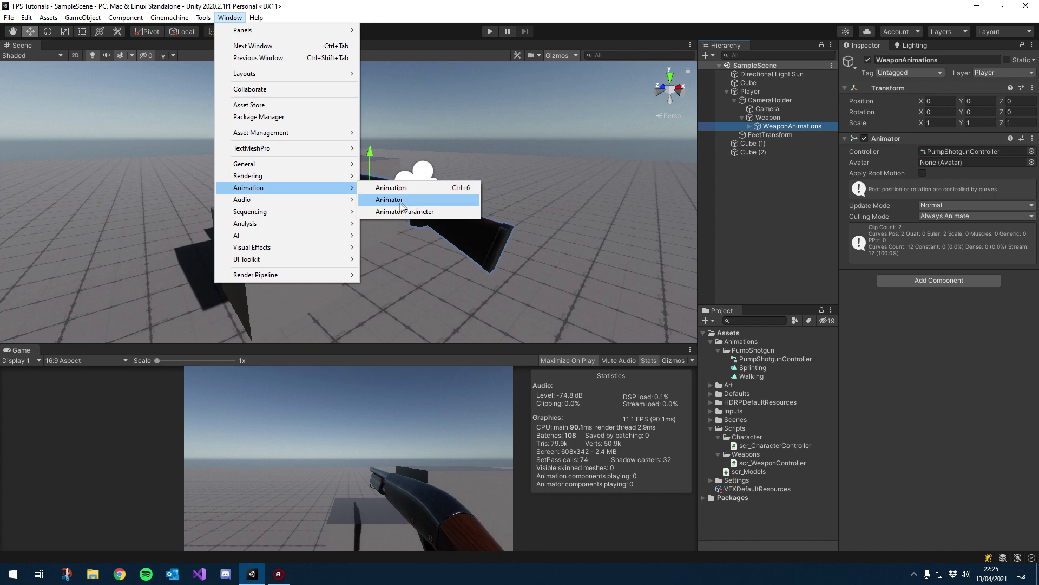
Open the PumpShotgunController Animator graph and place the Walking and Sprinting states near Entry
{"action": "left_click", "coordinate": [409, 201]}
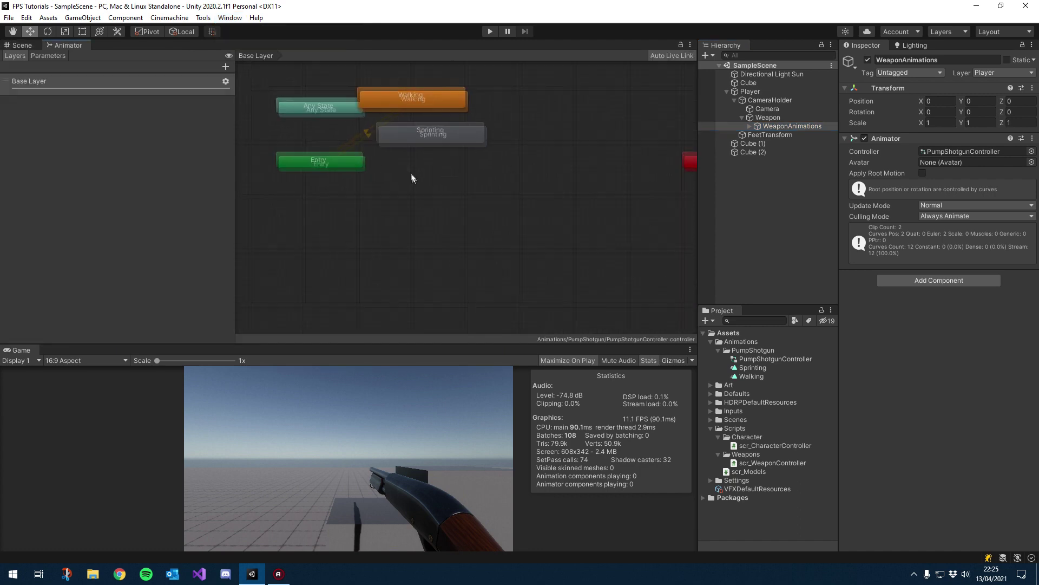
{"action": "left_click", "coordinate": [945, 150]}
{"action": "left_click_drag", "start_coordinate": [417, 120], "coordinate": [444, 186]}
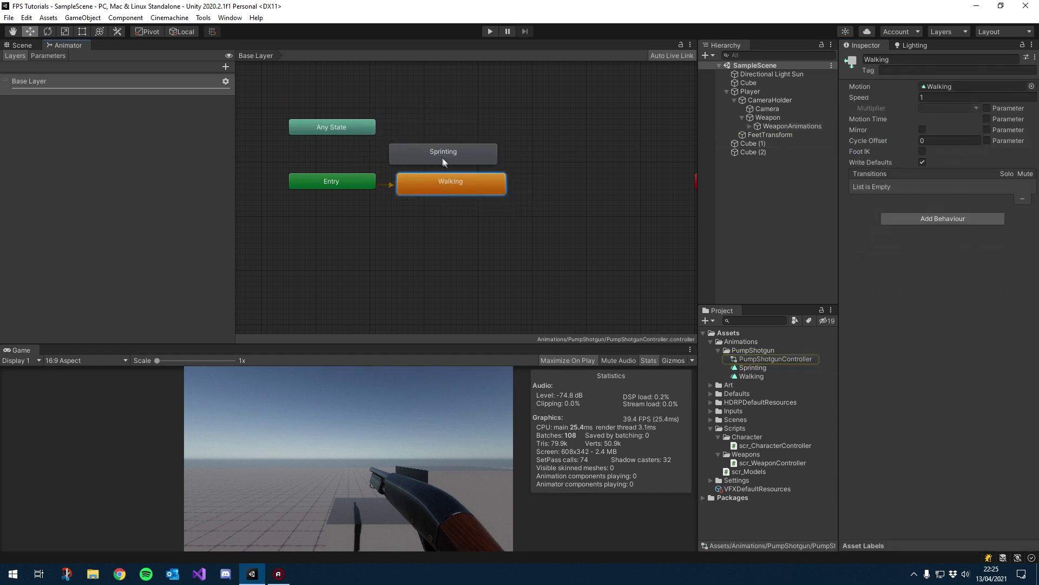
{"action": "left_click_drag", "start_coordinate": [432, 157], "coordinate": [473, 224]}
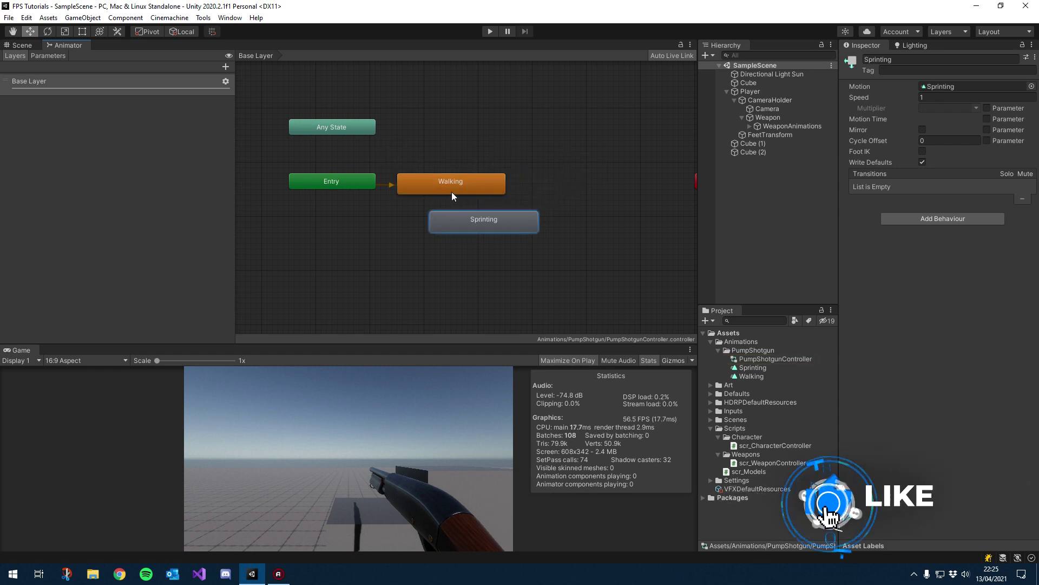
{"action": "left_click_drag", "start_coordinate": [753, 367], "coordinate": [507, 131]}
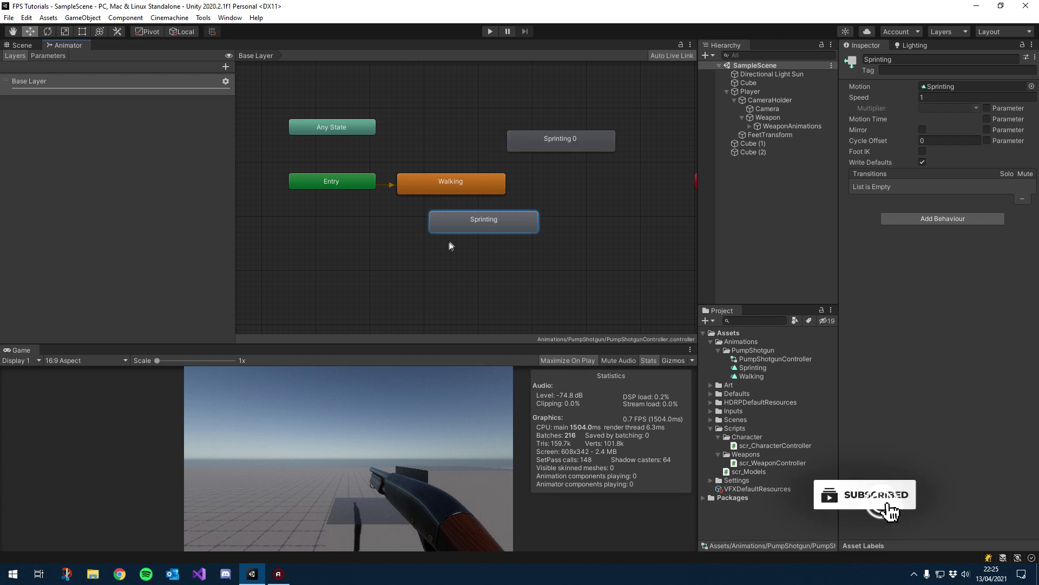
{"action": "left_click", "coordinate": [747, 351]}
Delete the duplicate Sprinting 0 state, tidy the Walking and Sprinting nodes, and show Parameters
{"action": "left_click", "coordinate": [538, 146]}
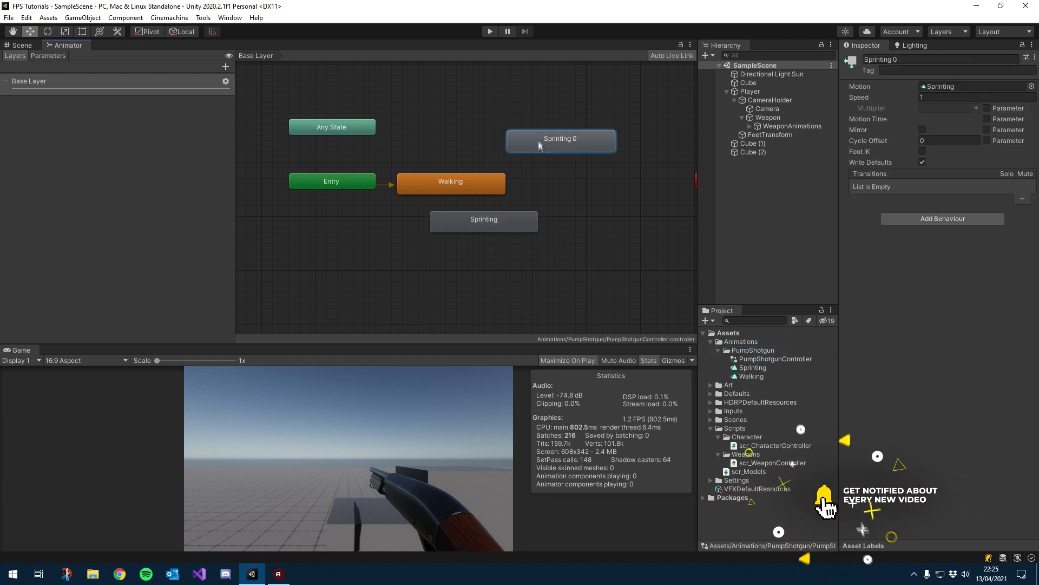
{"action": "key", "text": "Delete"}
{"action": "left_click_drag", "start_coordinate": [480, 178], "coordinate": [505, 155]}
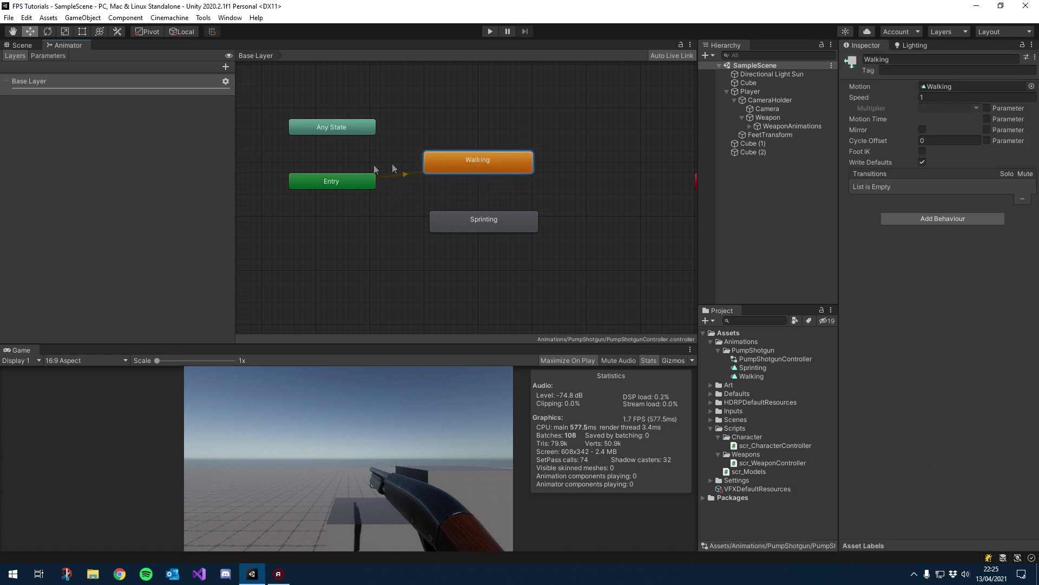
{"action": "left_click_drag", "start_coordinate": [493, 221], "coordinate": [523, 161]}
{"action": "left_click_drag", "start_coordinate": [487, 197], "coordinate": [519, 99]}
{"action": "left_click_drag", "start_coordinate": [512, 151], "coordinate": [519, 228]}
{"action": "left_click_drag", "start_coordinate": [522, 107], "coordinate": [538, 182]}
{"action": "left_click", "coordinate": [48, 55]}
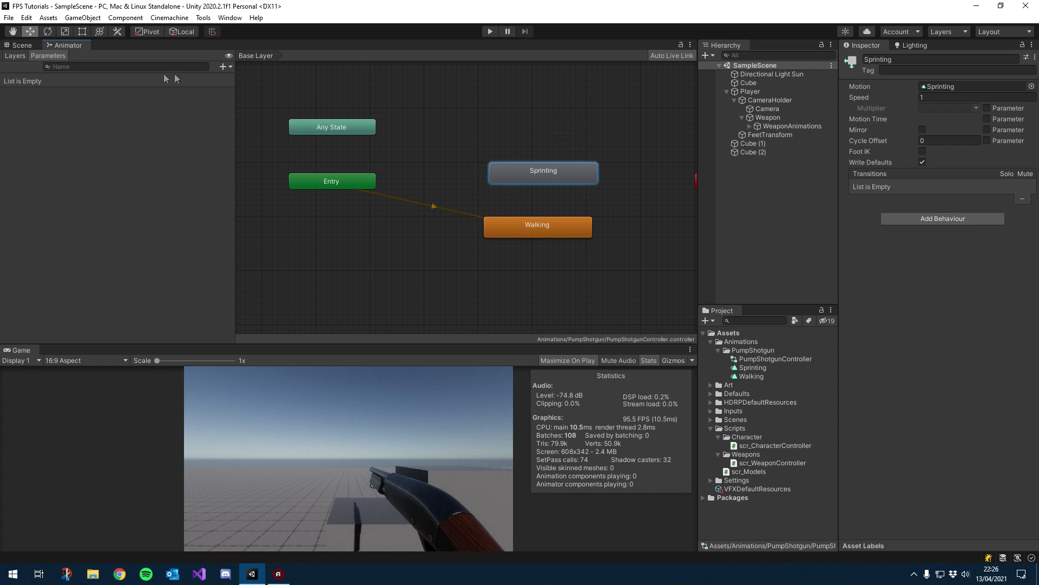
Add a Bool parameter named IsSprinting to PumpShotgunController
{"action": "left_click", "coordinate": [226, 66]}
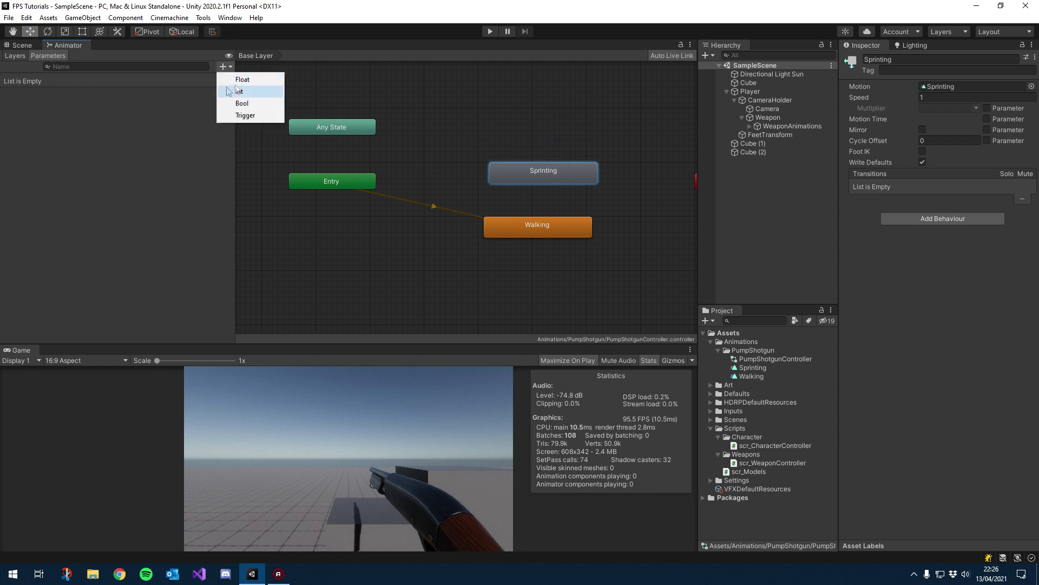
{"action": "left_click", "coordinate": [241, 102]}
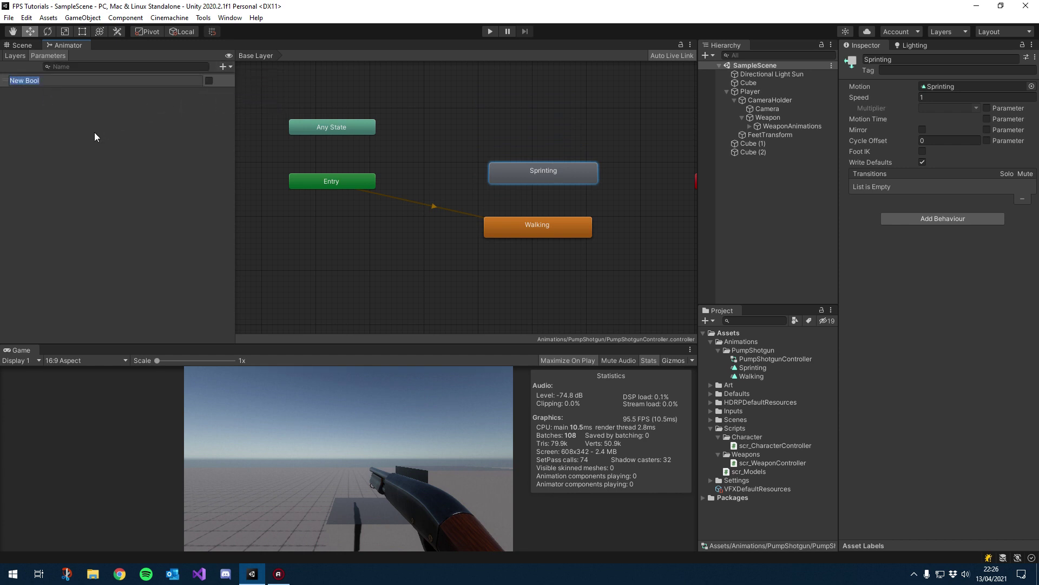
{"action": "type", "text": "IsSprinting"}
{"action": "key", "text": "Return"}
{"action": "left_click", "coordinate": [222, 66]}
{"action": "left_click", "coordinate": [163, 107]}
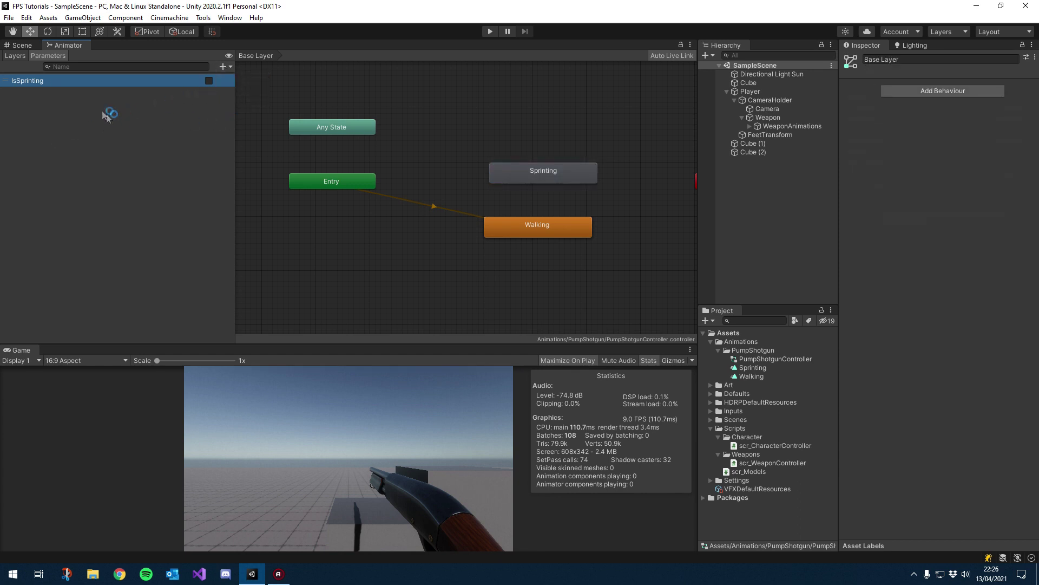
Reposition the Walking and Sprinting nodes side by side in the Animator graph
{"action": "left_click_drag", "start_coordinate": [540, 224], "coordinate": [513, 219]}
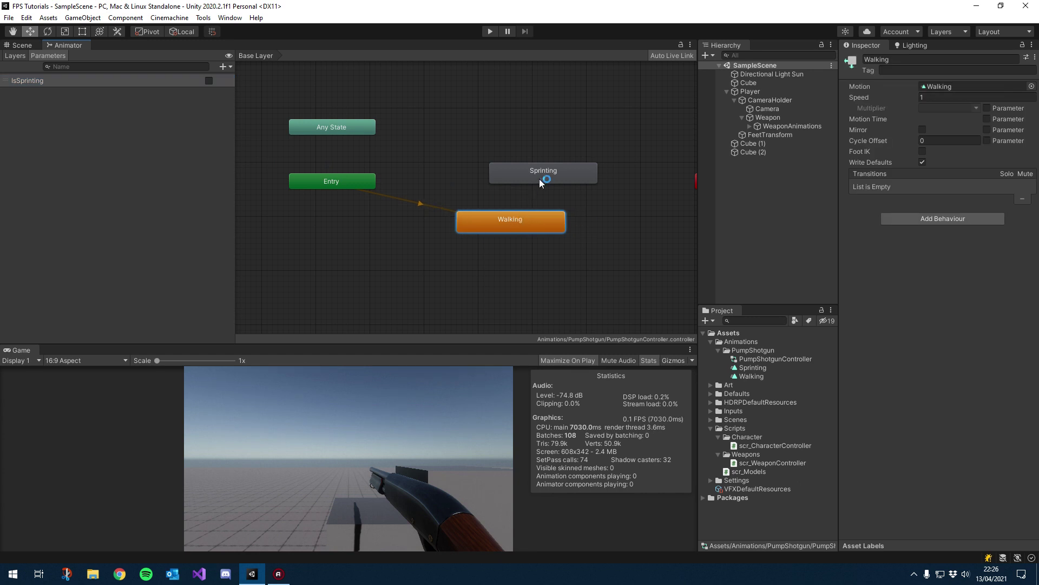
{"action": "left_click_drag", "start_coordinate": [539, 178], "coordinate": [502, 173]}
{"action": "left_click", "coordinate": [489, 215]}
{"action": "left_click", "coordinate": [502, 170]}
{"action": "left_click", "coordinate": [467, 221]}
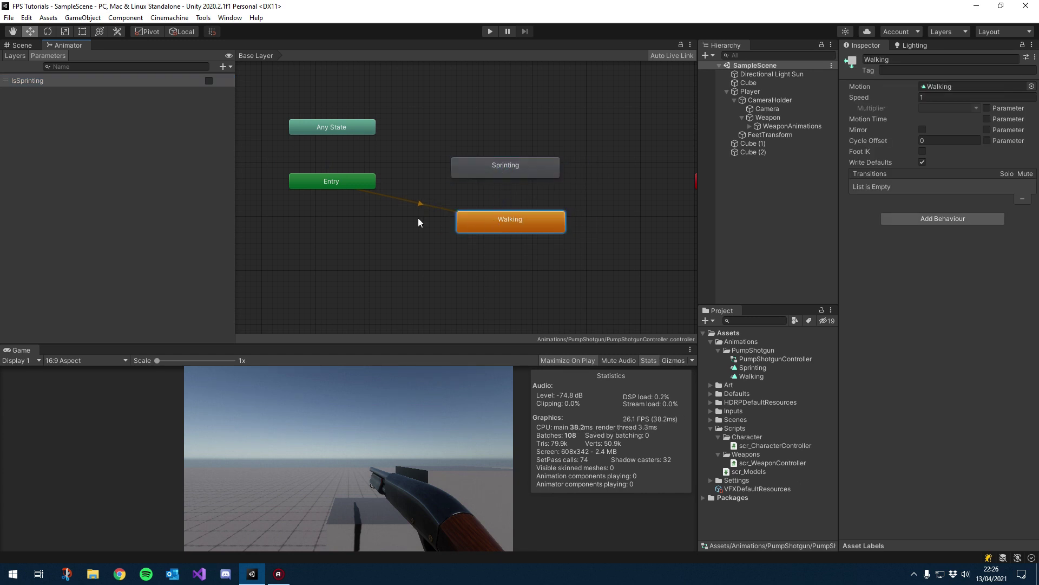
{"action": "left_click", "coordinate": [503, 177]}
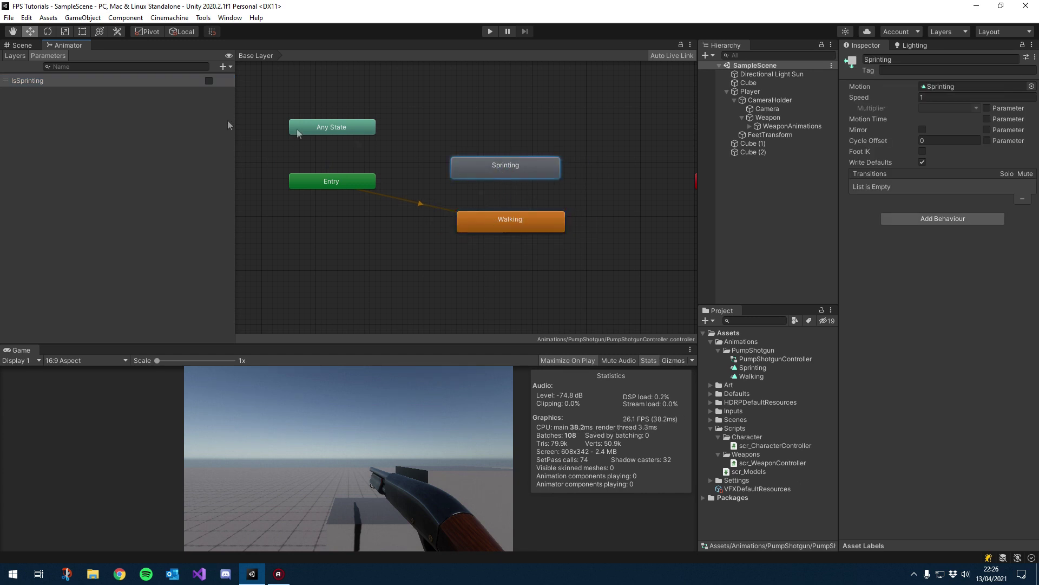
{"action": "left_click", "coordinate": [62, 84]}
{"action": "left_click", "coordinate": [513, 172]}
{"action": "left_click", "coordinate": [522, 219]}
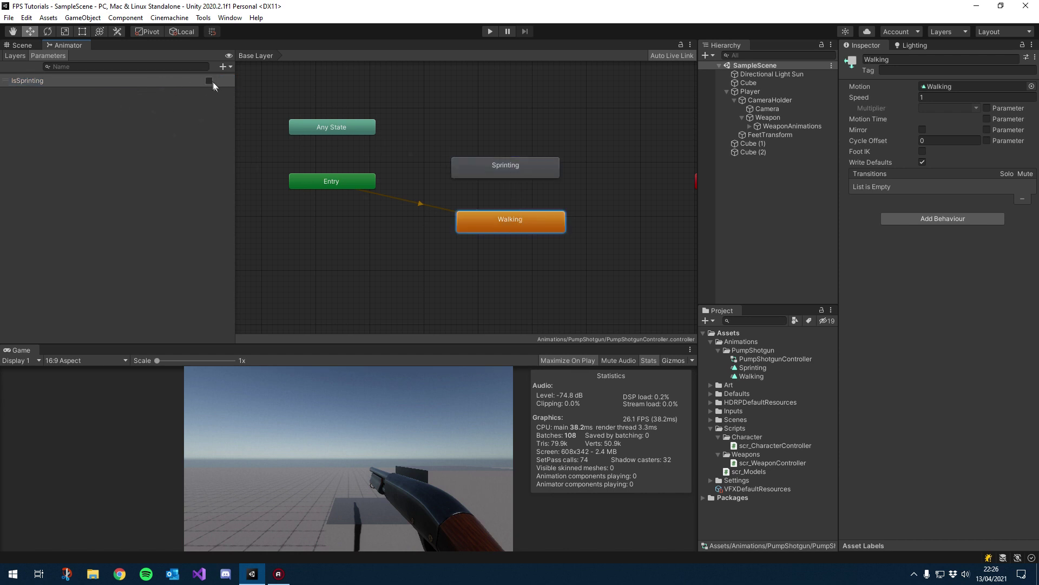
{"action": "left_click_drag", "start_coordinate": [508, 223], "coordinate": [476, 215]}
{"action": "left_click_drag", "start_coordinate": [510, 165], "coordinate": [531, 170]}
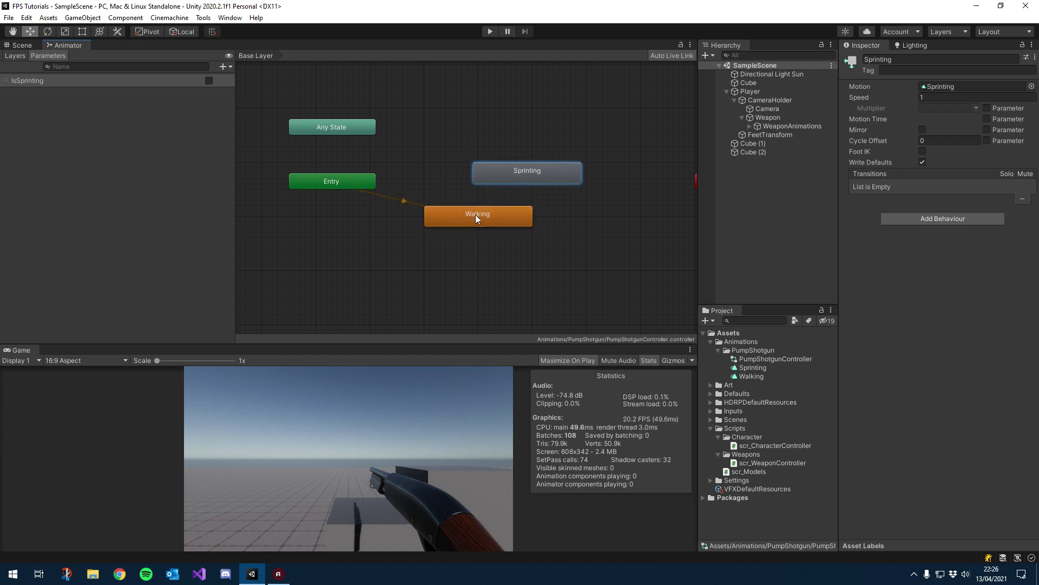
Make a transition from Walking to Sprinting and select the new arrow
{"action": "right_click", "coordinate": [476, 214]}
{"action": "left_click", "coordinate": [504, 220]}
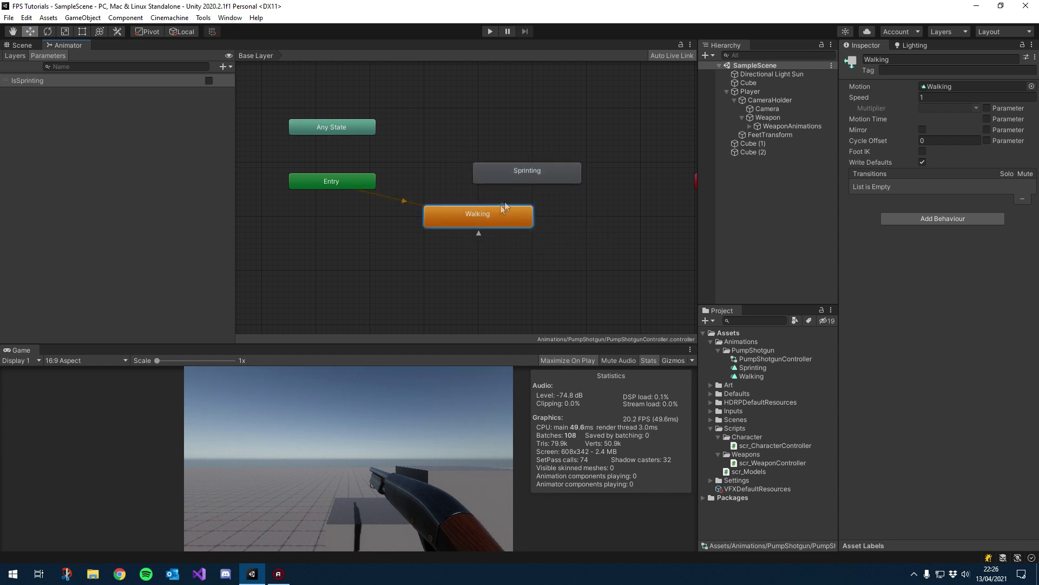
{"action": "left_click", "coordinate": [533, 174]}
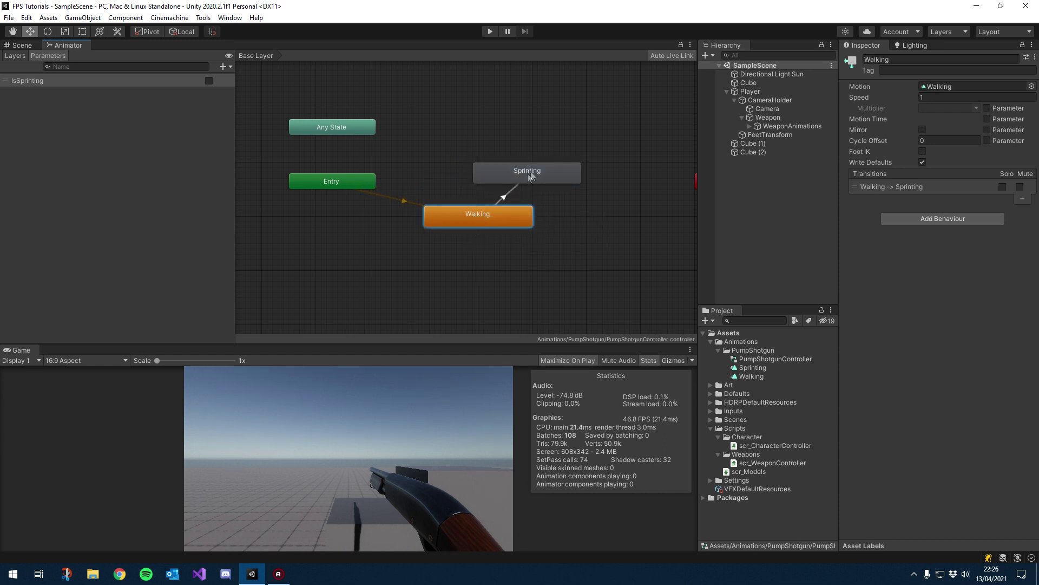
{"action": "left_click", "coordinate": [502, 200]}
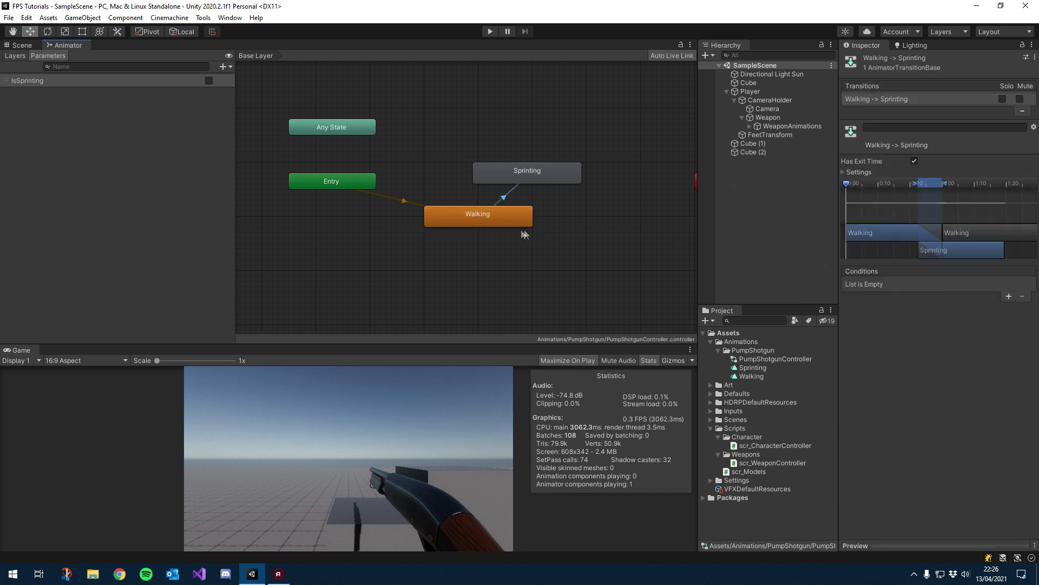
Give the Walking-to-Sprinting transition an IsSprinting true condition and turn off Has Exit Time
{"action": "left_click", "coordinate": [1007, 295]}
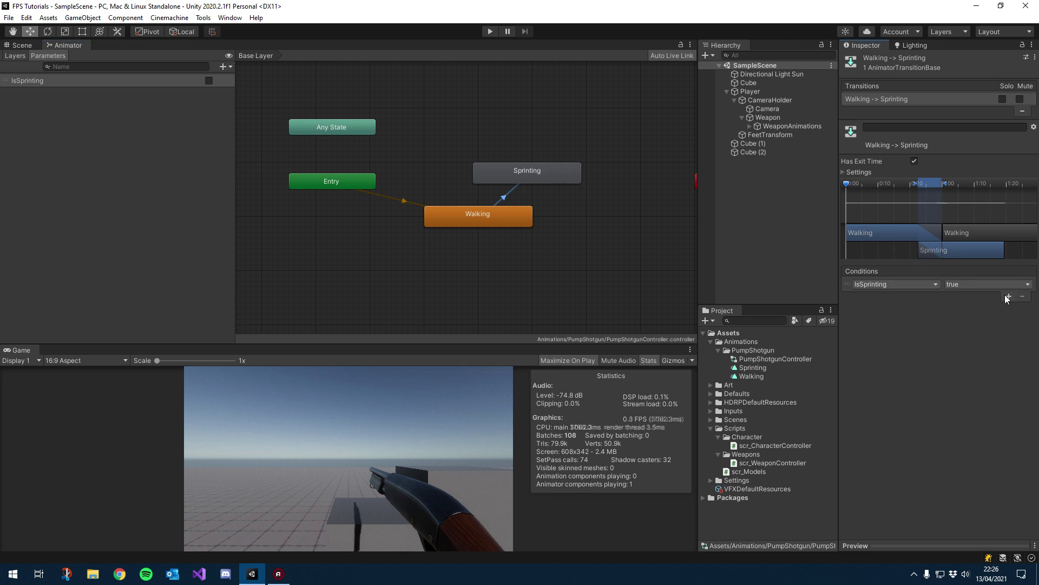
{"action": "left_click", "coordinate": [901, 285]}
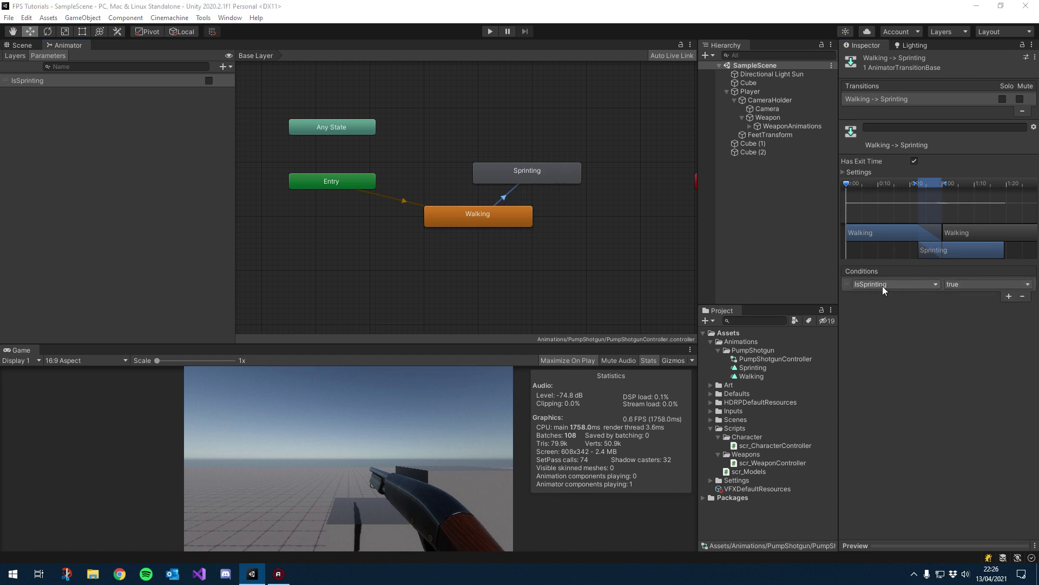
{"action": "left_click", "coordinate": [893, 319]}
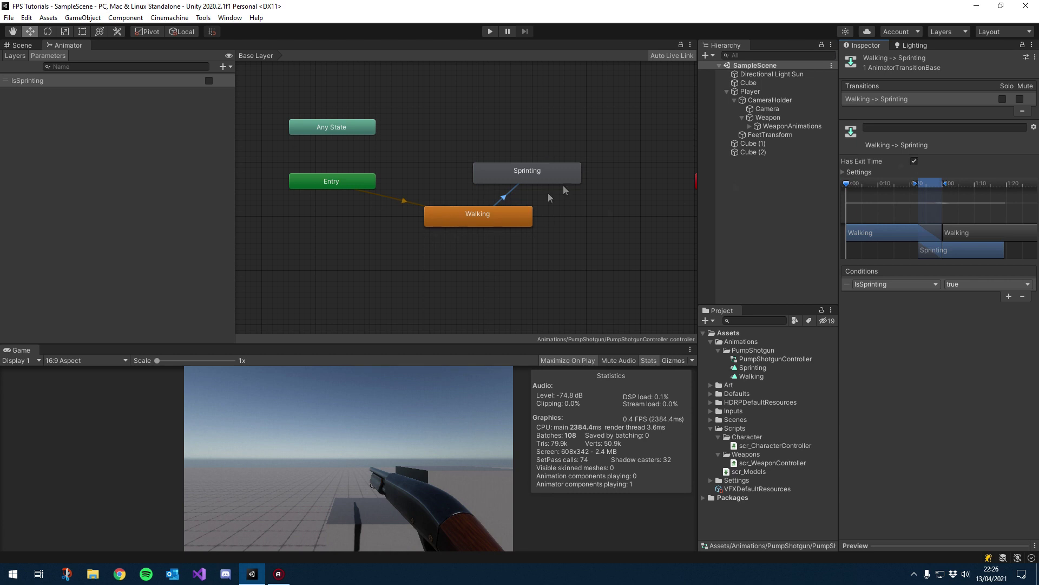
{"action": "left_click", "coordinate": [913, 161]}
{"action": "left_click", "coordinate": [848, 185]}
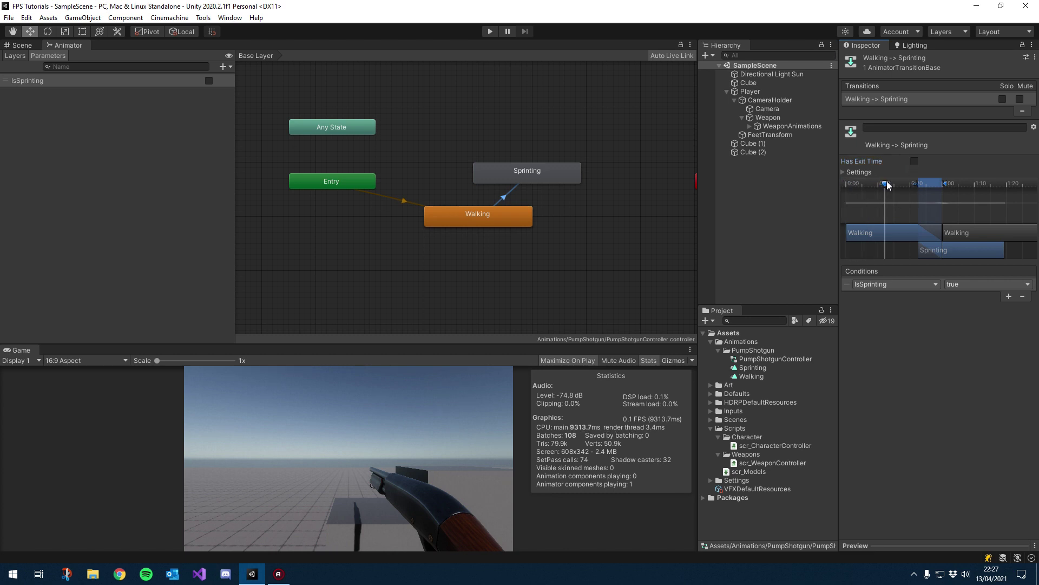
{"action": "left_click", "coordinate": [534, 172]}
Make a transition from Sprinting back to Walking and select it
{"action": "right_click", "coordinate": [533, 173]}
{"action": "left_click", "coordinate": [548, 180]}
{"action": "left_click", "coordinate": [487, 214]}
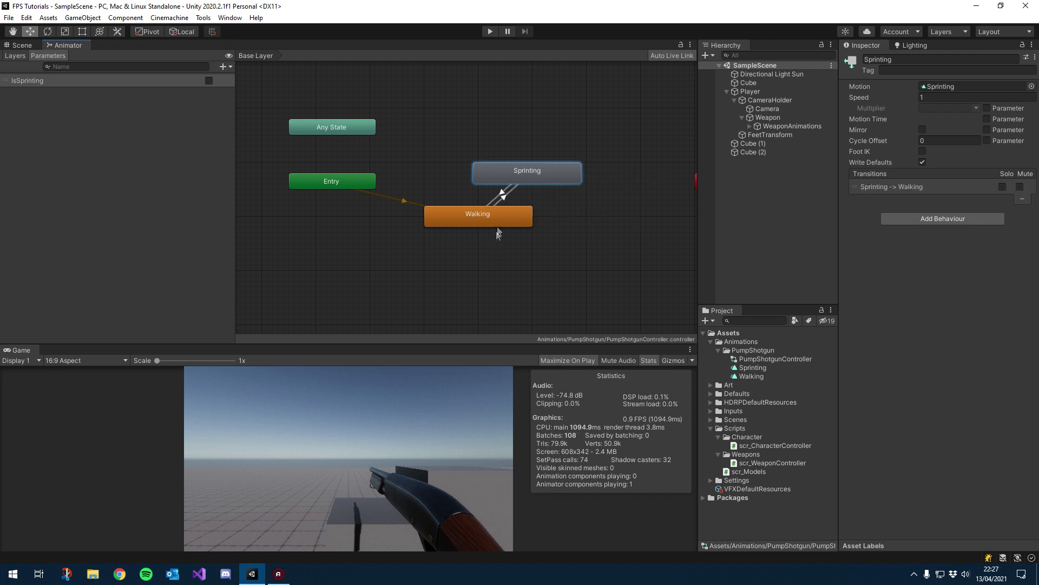
{"action": "left_click", "coordinate": [502, 194]}
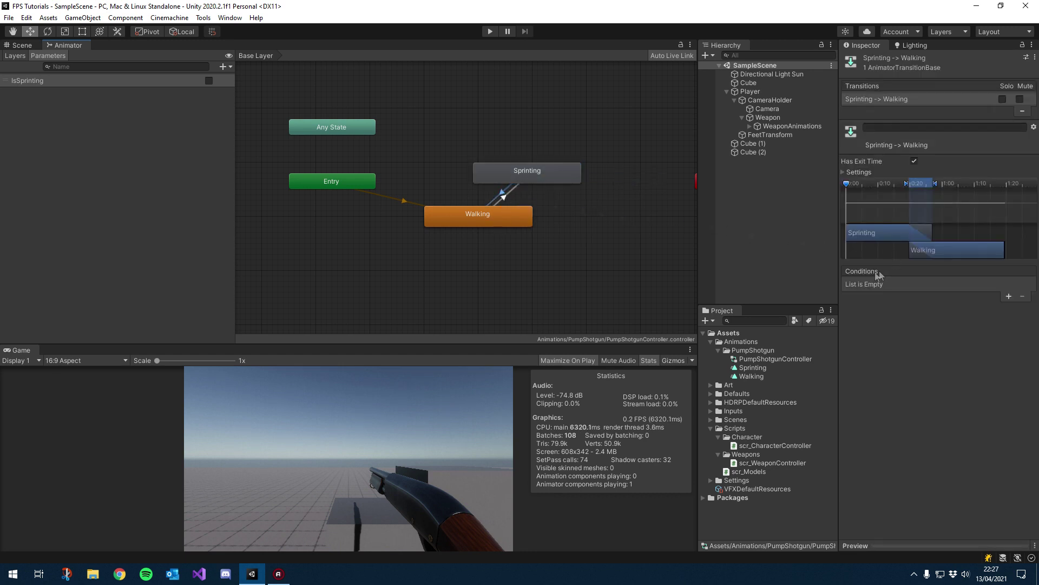
Set that transition's condition to IsSprinting false and turn off Has Exit Time
{"action": "left_click", "coordinate": [1008, 296]}
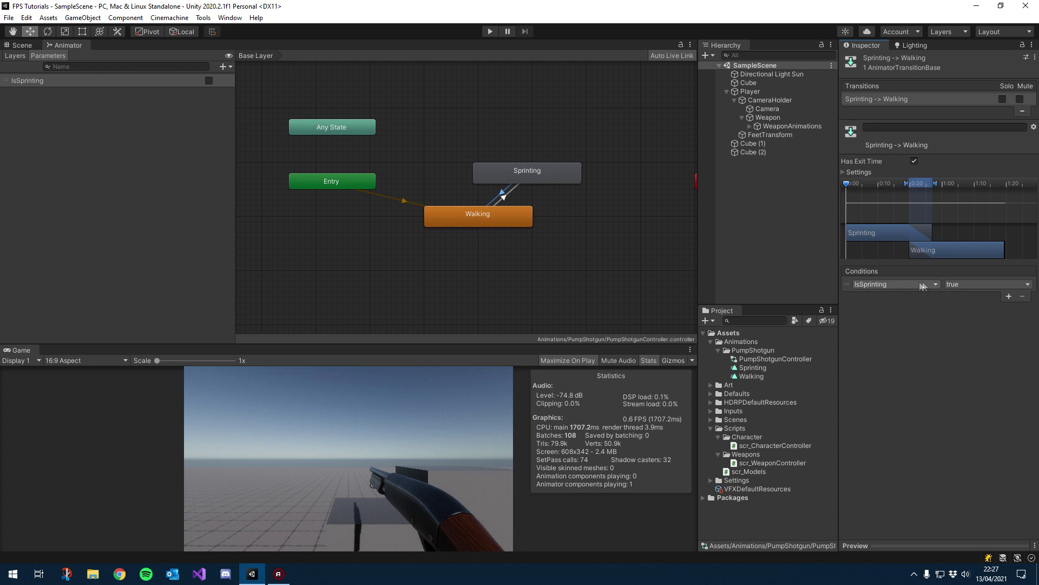
{"action": "left_click", "coordinate": [952, 284]}
{"action": "left_click", "coordinate": [1002, 307]}
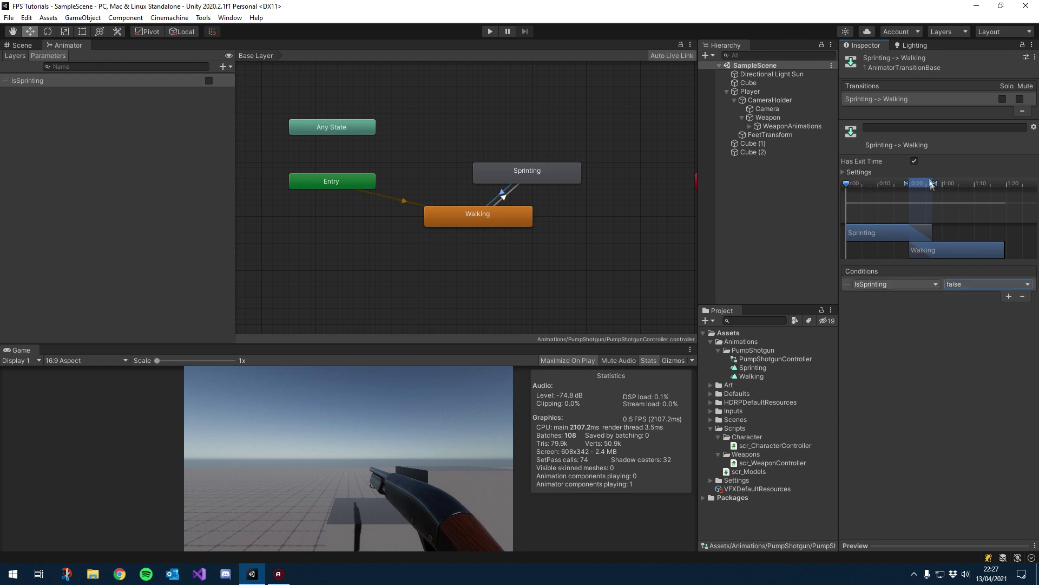
{"action": "left_click", "coordinate": [914, 161]}
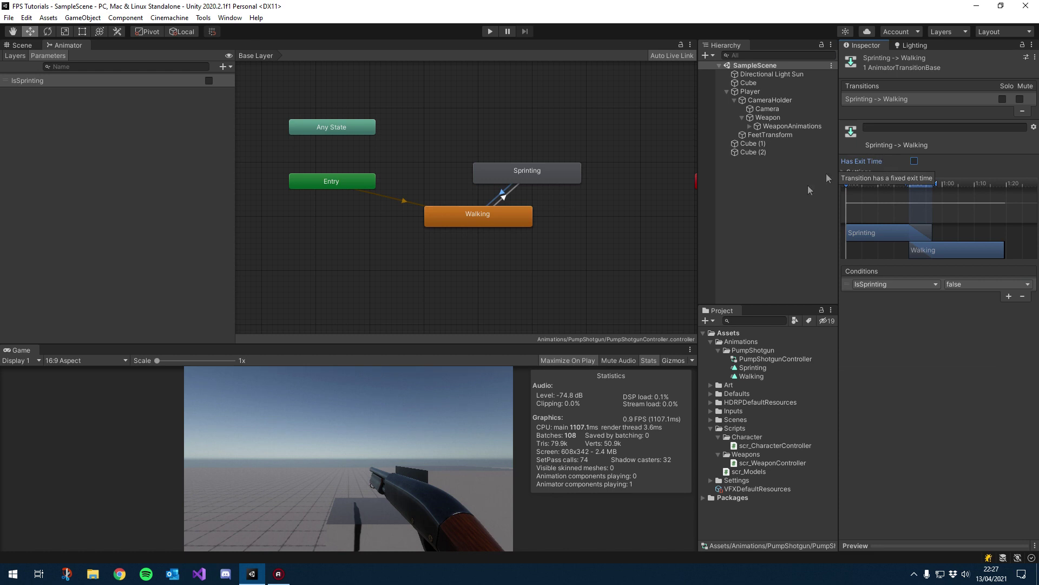
{"action": "left_click", "coordinate": [743, 368]}
Check Loop Time on the Walking and Sprinting clips, enlarge the Game view, and enter Play mode
{"action": "left_click", "coordinate": [750, 378]}
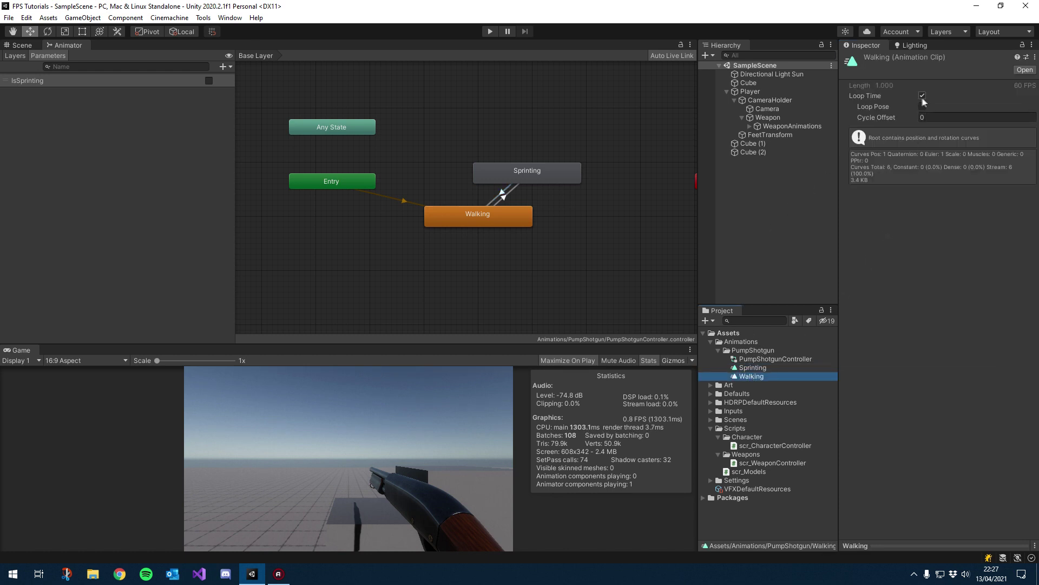
{"action": "left_click", "coordinate": [785, 367]}
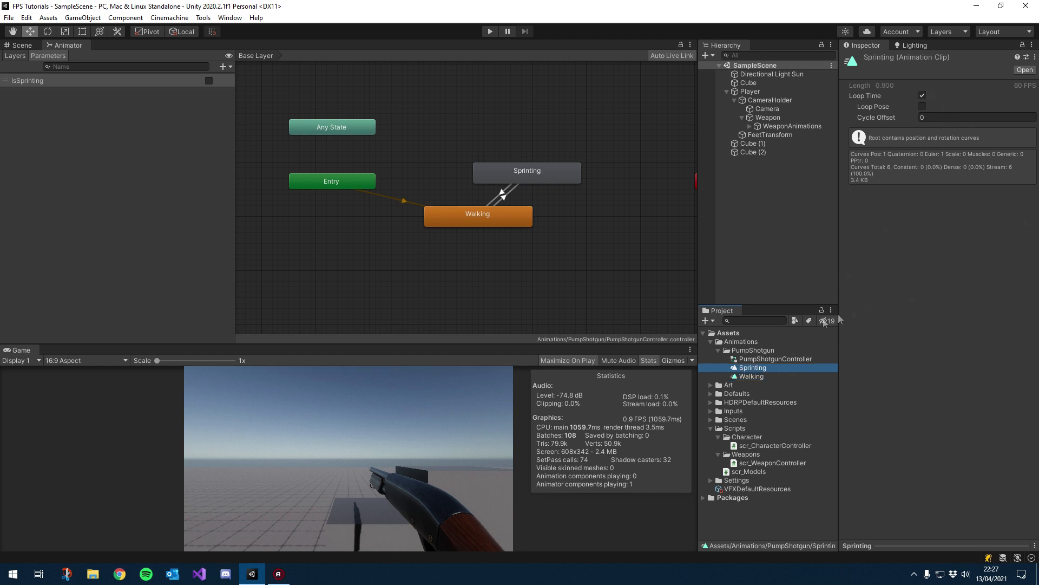
{"action": "middle_click_drag", "start_coordinate": [410, 246], "coordinate": [474, 253]}
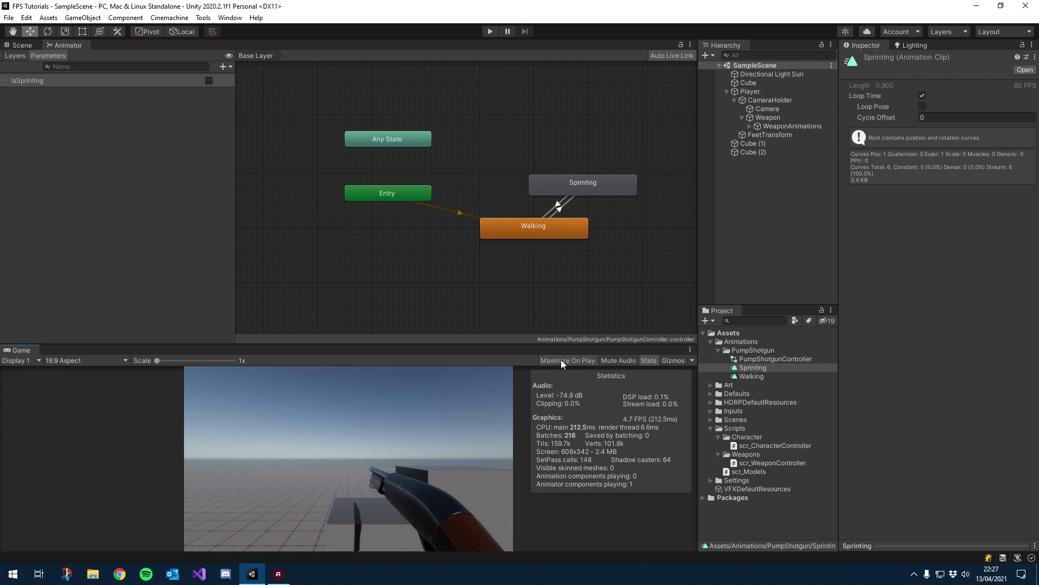
{"action": "left_click_drag", "start_coordinate": [485, 346], "coordinate": [485, 259]}
{"action": "left_click", "coordinate": [490, 32]}
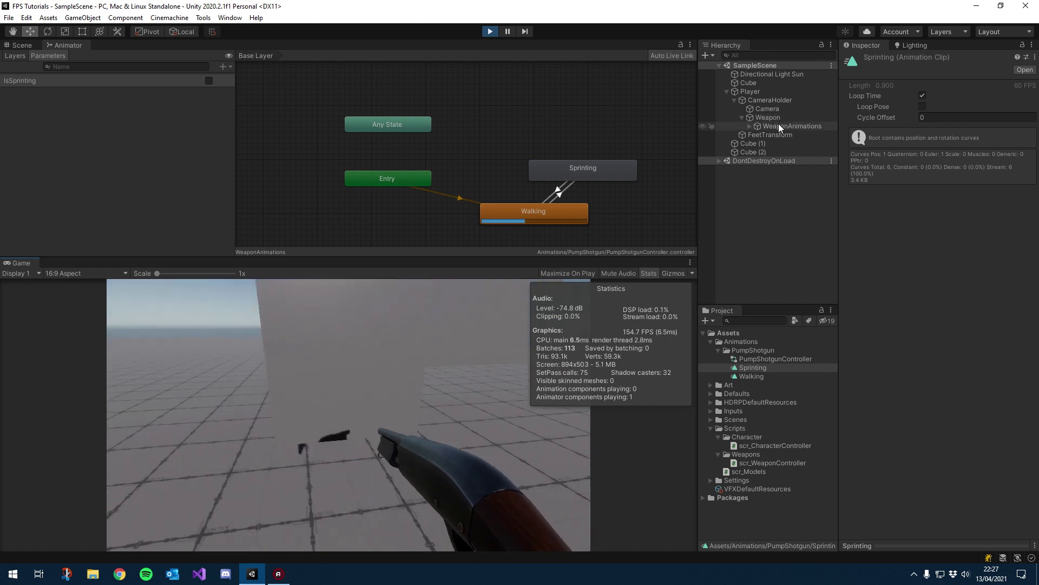
On WeaponAnimations, toggle IsSprinting on then off to switch Sprinting/Walking, then exit Play mode
{"action": "left_click", "coordinate": [780, 125]}
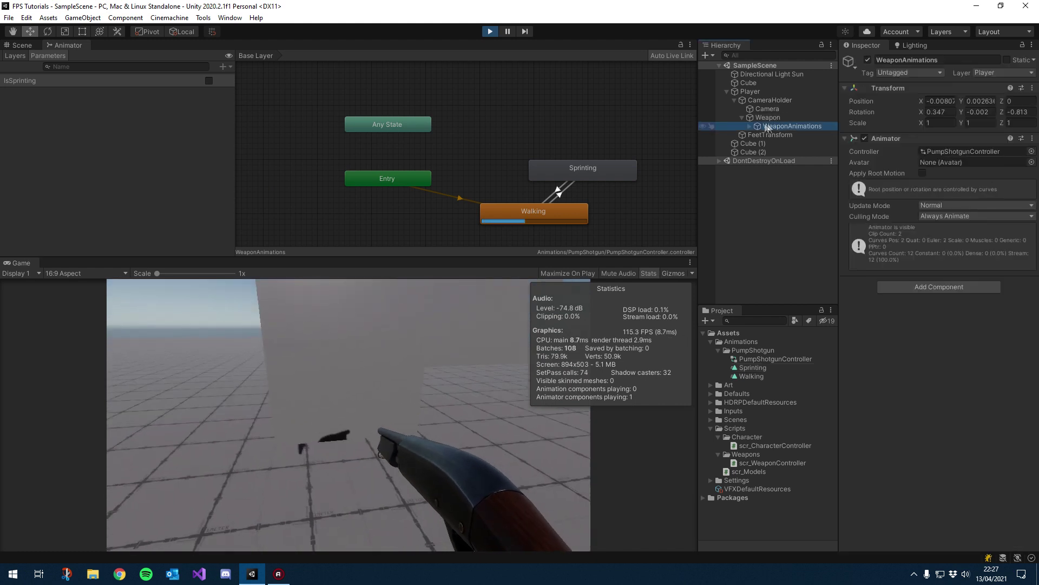
{"action": "left_click", "coordinate": [209, 80]}
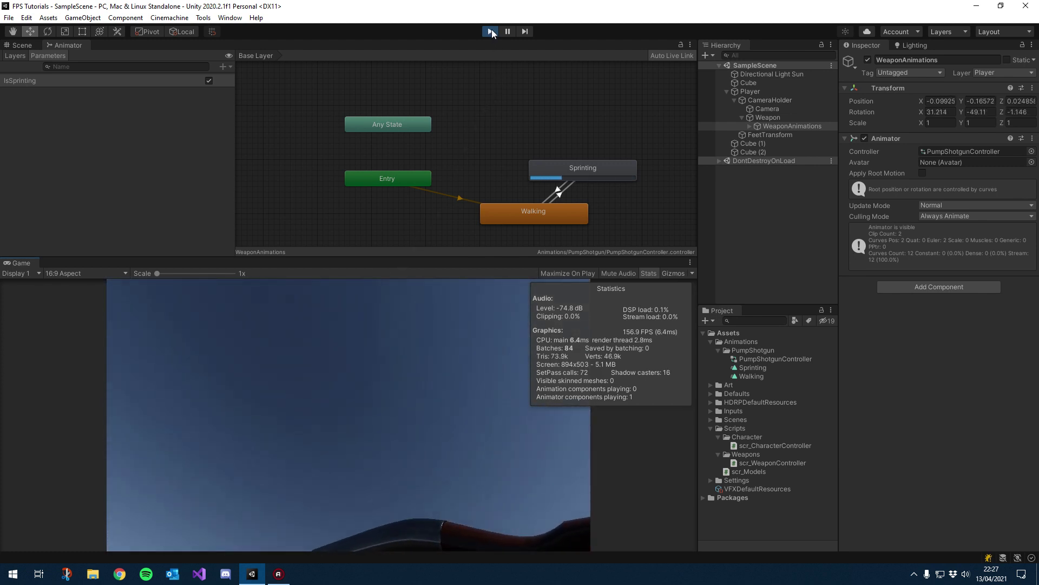
{"action": "left_click", "coordinate": [209, 80]}
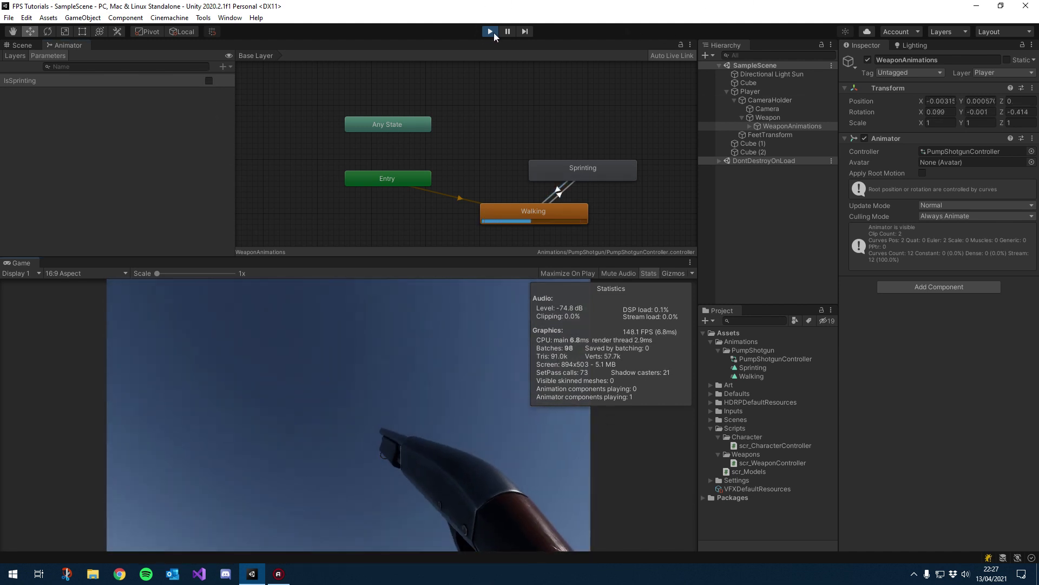
{"action": "key", "text": "ctrl+p"}
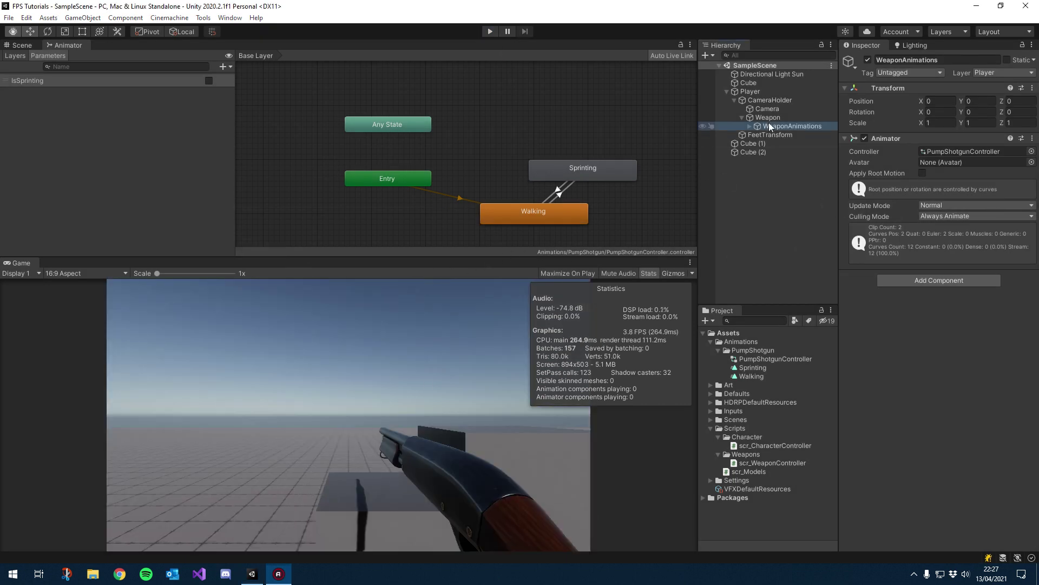
Select Weapon and open its scr_WeaponController script in Visual Studio
{"action": "left_click", "coordinate": [758, 91]}
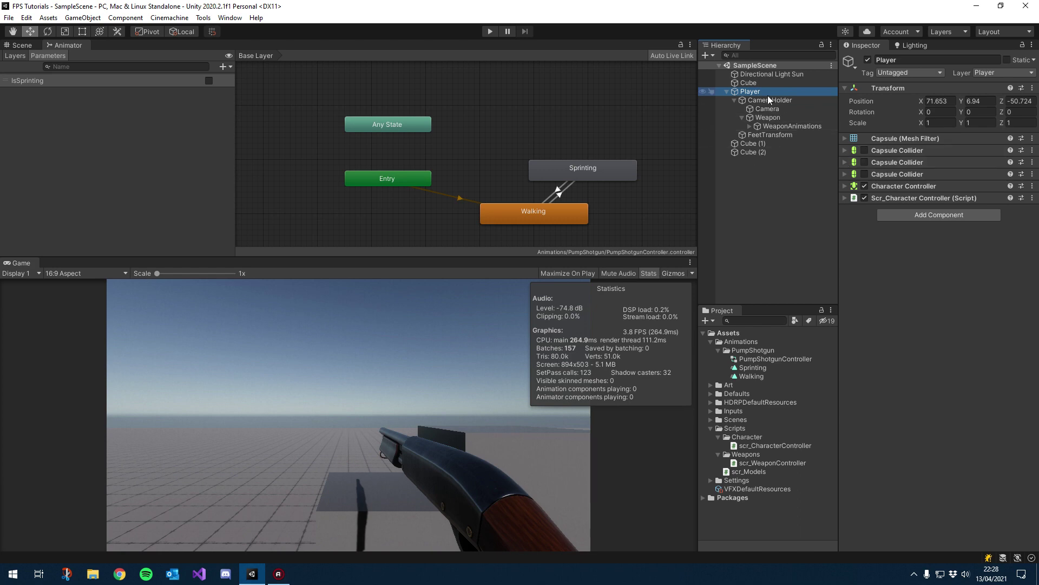
{"action": "left_click", "coordinate": [767, 117]}
{"action": "double_click", "coordinate": [954, 151]}
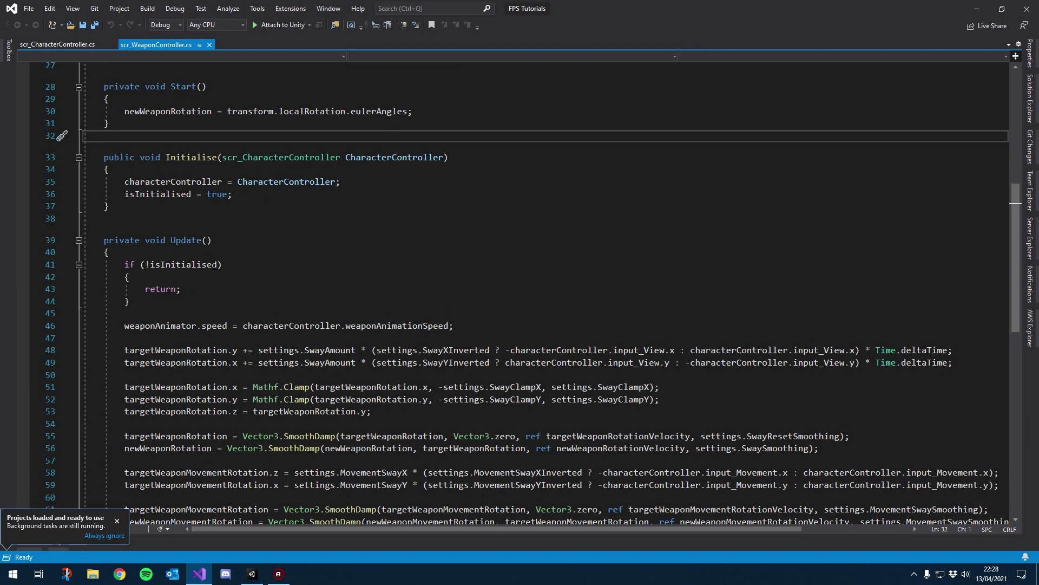
Start a new line after Update's closing brace in scr_WeaponController.cs
{"action": "left_click", "coordinate": [265, 218]}
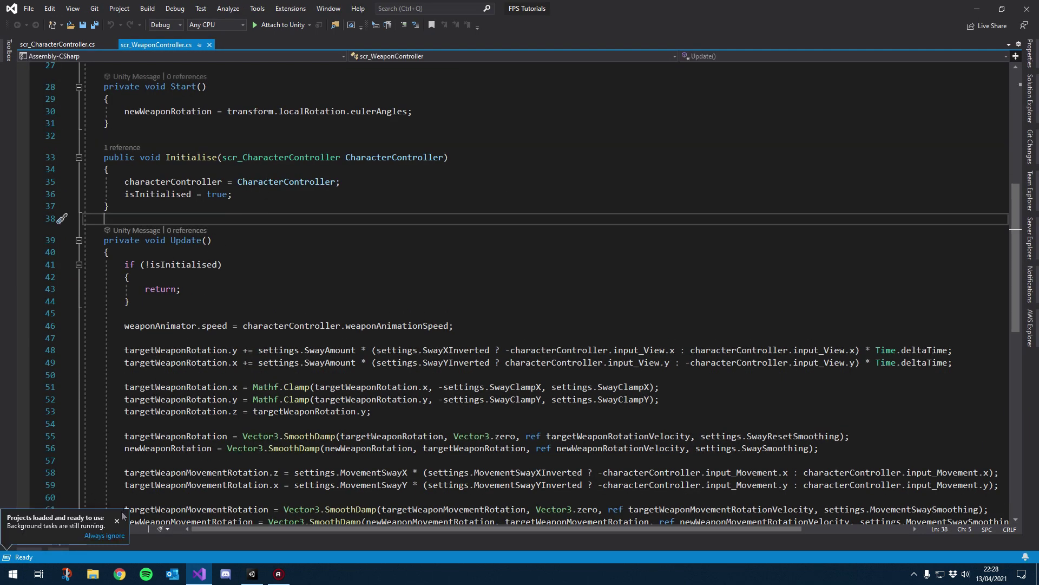
{"action": "left_click", "coordinate": [346, 276]}
{"action": "scroll", "coordinate": [368, 291], "scroll_direction": "down", "scroll_amount": 5}
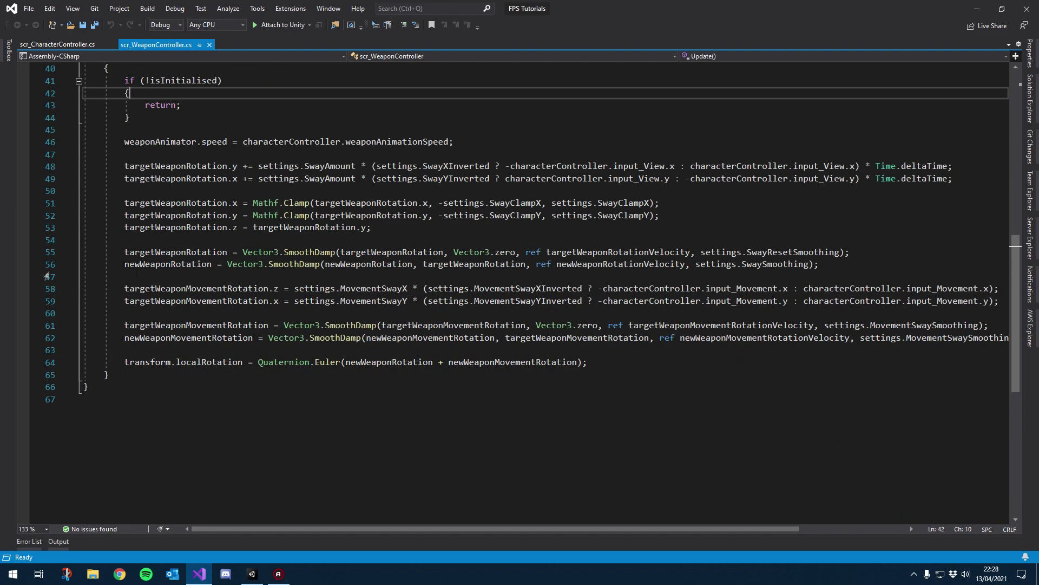
{"action": "scroll", "coordinate": [314, 189], "scroll_direction": "up", "scroll_amount": 4}
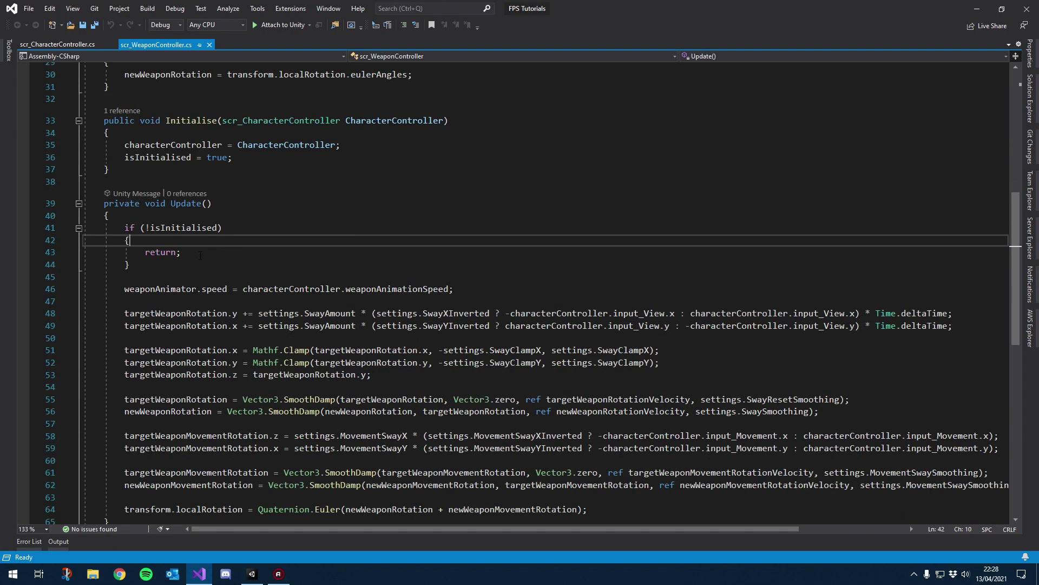
{"action": "left_click", "coordinate": [265, 252]}
{"action": "scroll", "coordinate": [265, 281], "scroll_direction": "down", "scroll_amount": 2}
{"action": "left_click", "coordinate": [137, 447]}
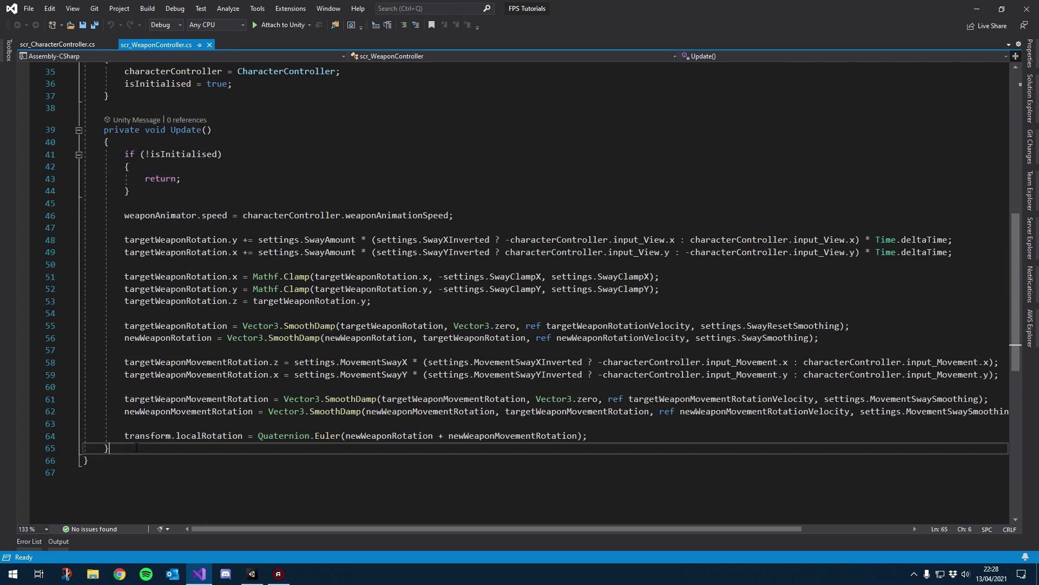
{"action": "key", "text": "Return"}
{"action": "key", "text": "Return"}
Declare an empty private void CalculateWeaponRotation() method there and save the script
{"action": "type", "text": "pr"}
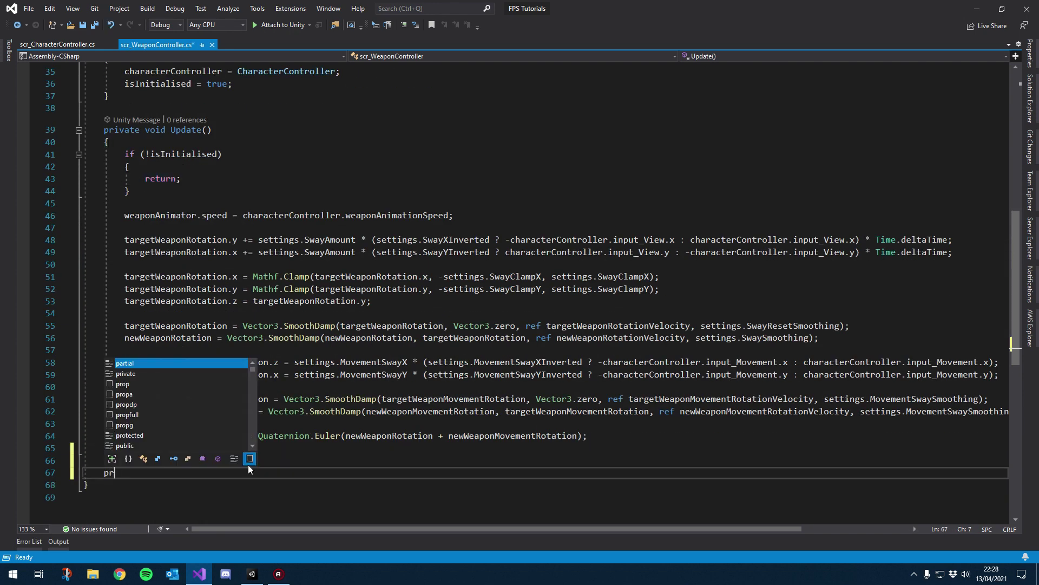
{"action": "type", "text": "ivate v"}
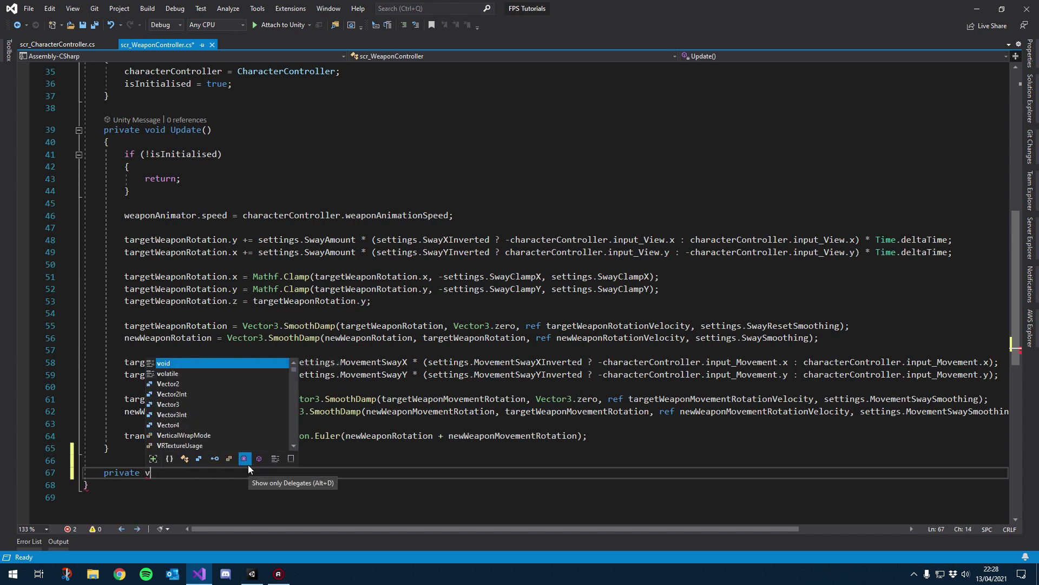
{"action": "type", "text": "oid WeaponTRo"}
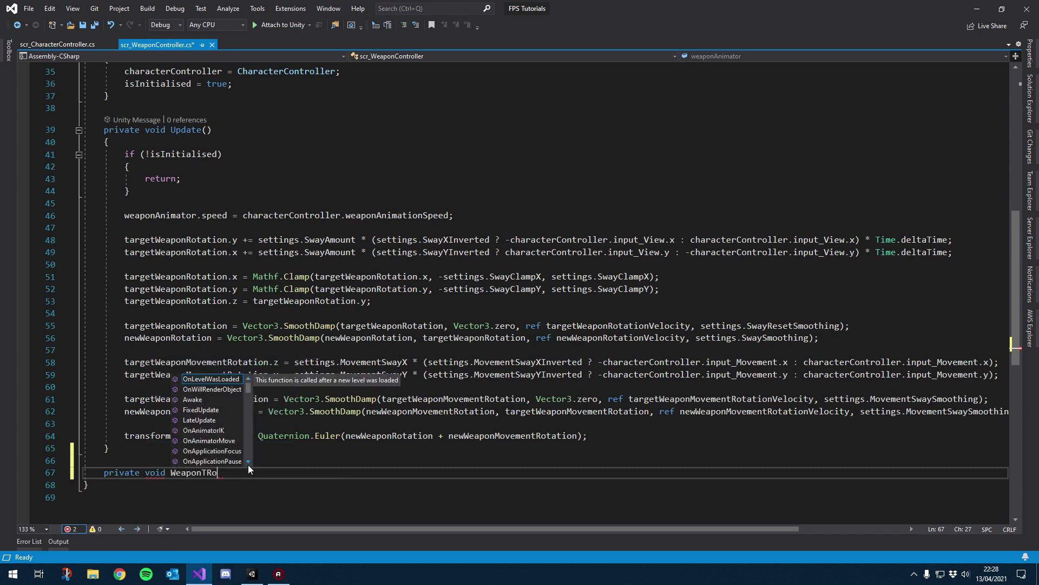
{"action": "key", "text": "BackSpace"}
{"action": "key", "text": "BackSpace"}
{"action": "key", "text": "BackSpace"}
{"action": "key", "text": "BackSpace"}
{"action": "key", "text": "BackSpace"}
{"action": "key", "text": "BackSpace"}
{"action": "key", "text": "BackSpace"}
{"action": "key", "text": "BackSpace"}
{"action": "key", "text": "BackSpace"}
{"action": "key", "text": "BackSpace"}
{"action": "key", "text": "BackSpace"}
{"action": "key", "text": "BackSpace"}
{"action": "key", "text": "BackSpace"}
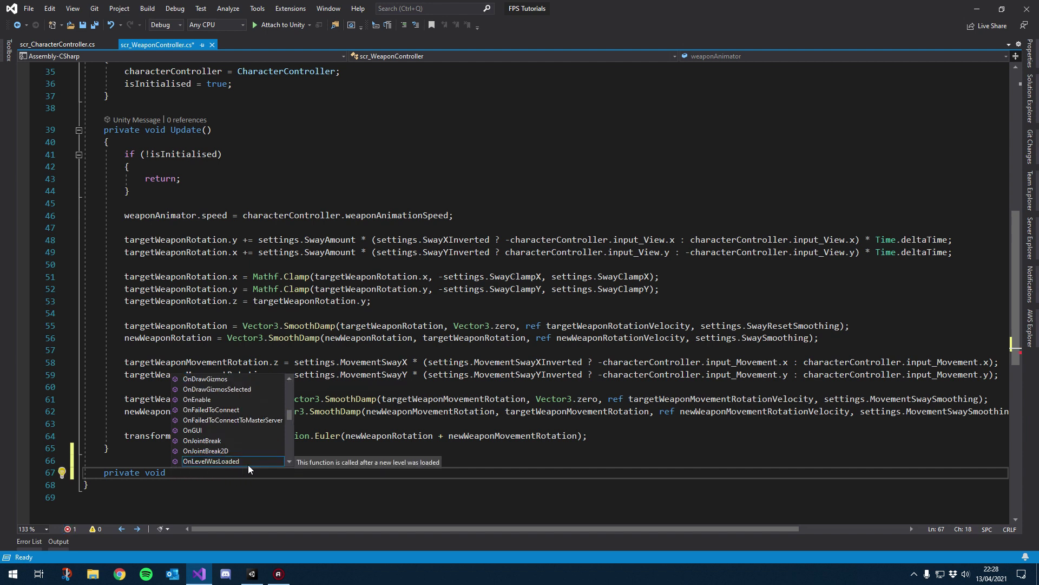
{"action": "type", "text": "Calc"}
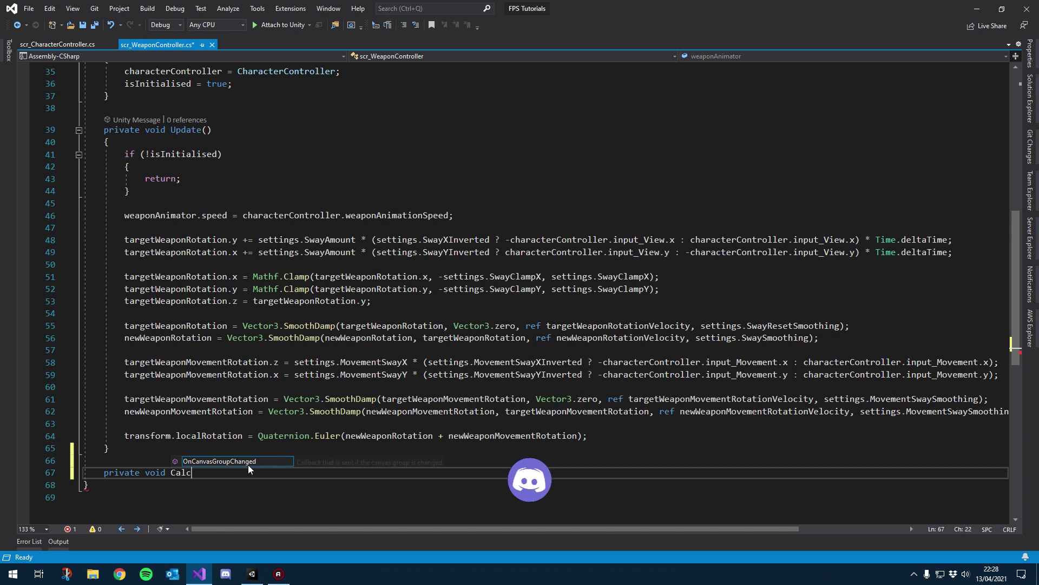
{"action": "type", "text": "ulate"}
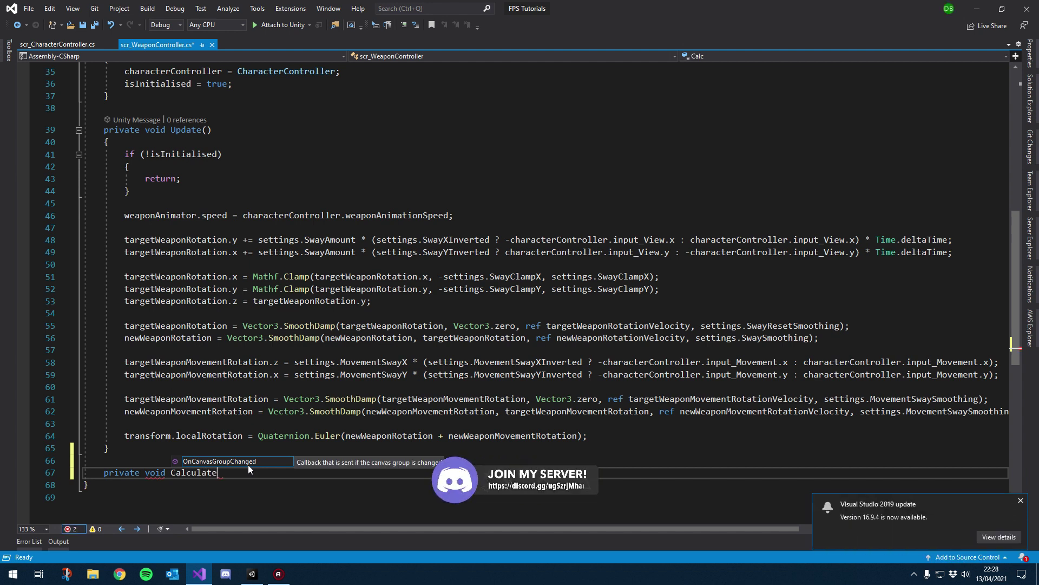
{"action": "type", "text": "WeaponRotation("}
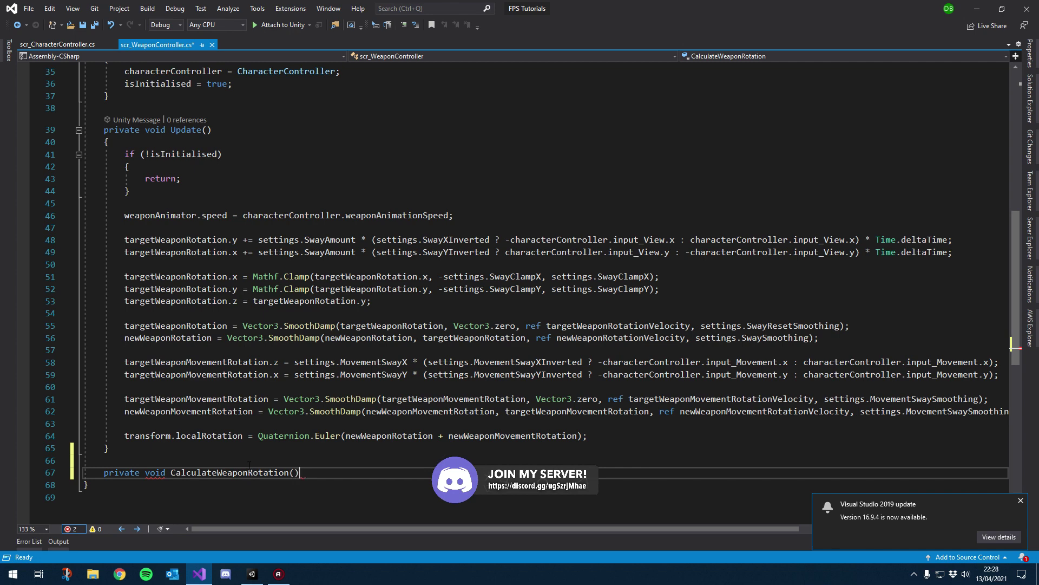
{"action": "key", "text": "Return"}
{"action": "type", "text": "{"}
{"action": "key", "text": "Return"}
{"action": "key", "text": "ctrl+s"}
{"action": "scroll", "coordinate": [280, 395], "scroll_direction": "down", "scroll_amount": 2}
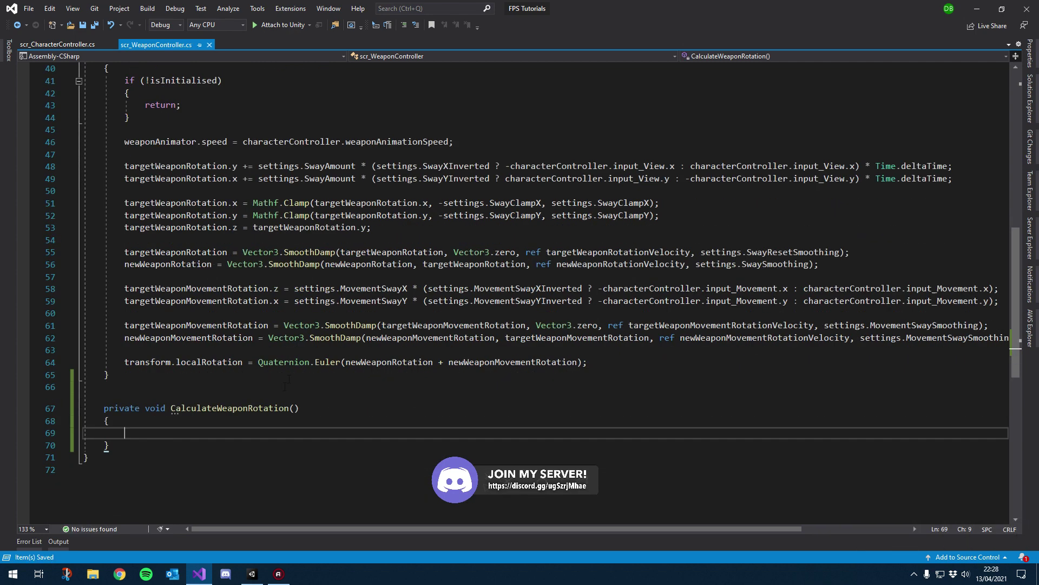
Move the weapon rotation code (lines 46–64) from Update into the CalculateWeaponRotation method body
{"action": "left_click_drag", "start_coordinate": [588, 362], "coordinate": [124, 142]}
{"action": "key", "text": "ctrl+x"}
{"action": "left_click", "coordinate": [141, 213]}
{"action": "key", "text": "ctrl+v"}
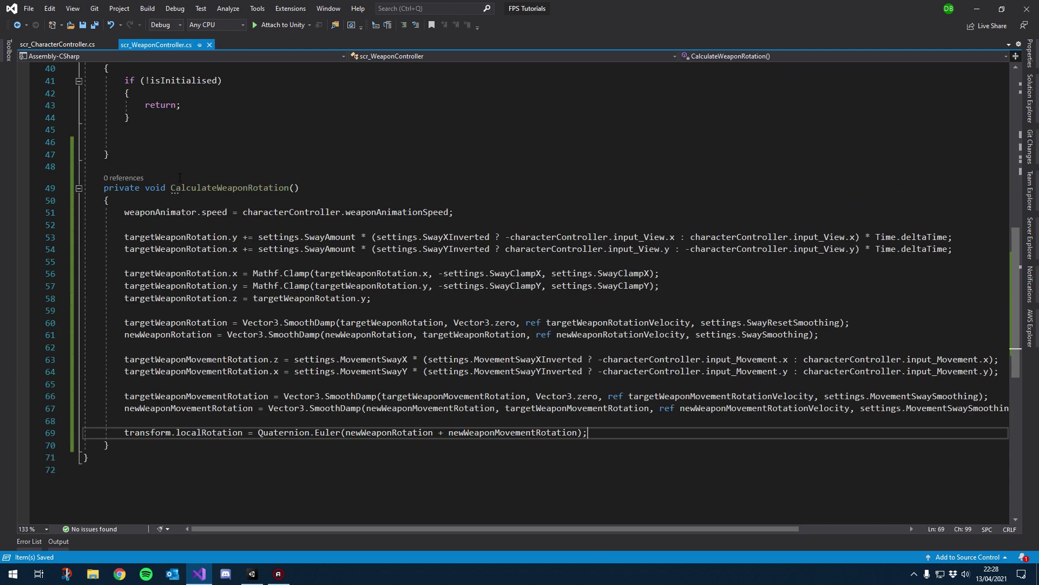
Add a CalculateWeaponRotation(); call in Update and save the script
{"action": "scroll", "coordinate": [518, 293], "scroll_direction": "up", "scroll_amount": 2}
{"action": "left_click_drag", "start_coordinate": [303, 262], "coordinate": [172, 261]}
{"action": "left_click", "coordinate": [153, 215]}
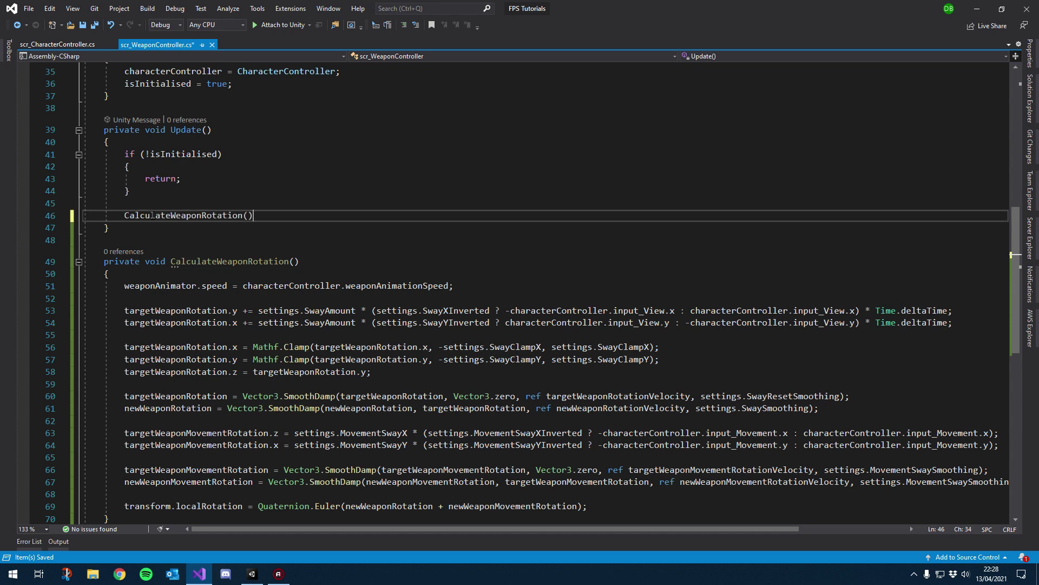
{"action": "type", "text": ";"}
{"action": "key", "text": "ctrl+s"}
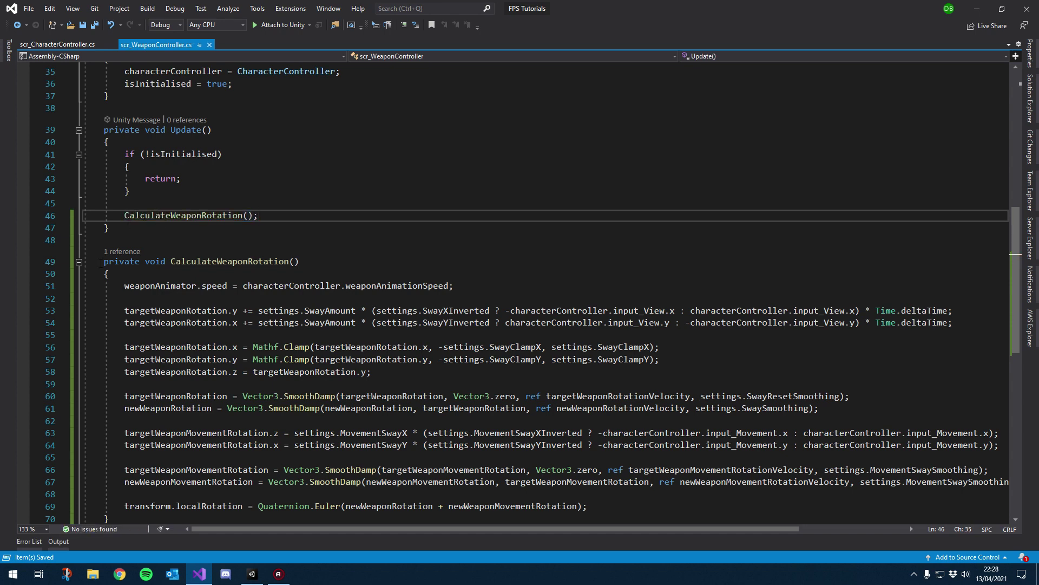
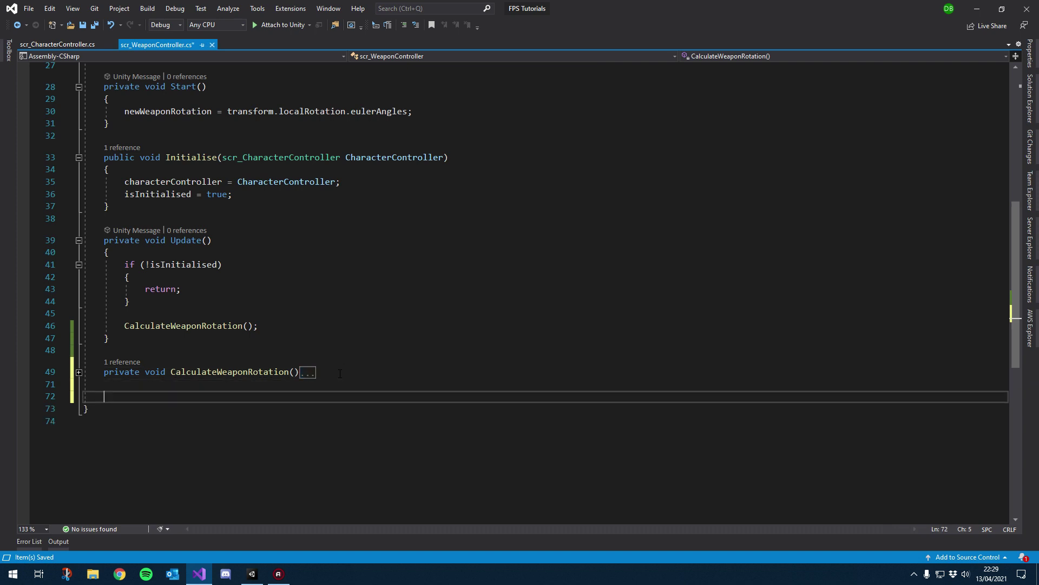
Declare private void SetWeaponAnimations() and add a SetWeaponAnimations(); call inside Update
{"action": "type", "text": "void "}
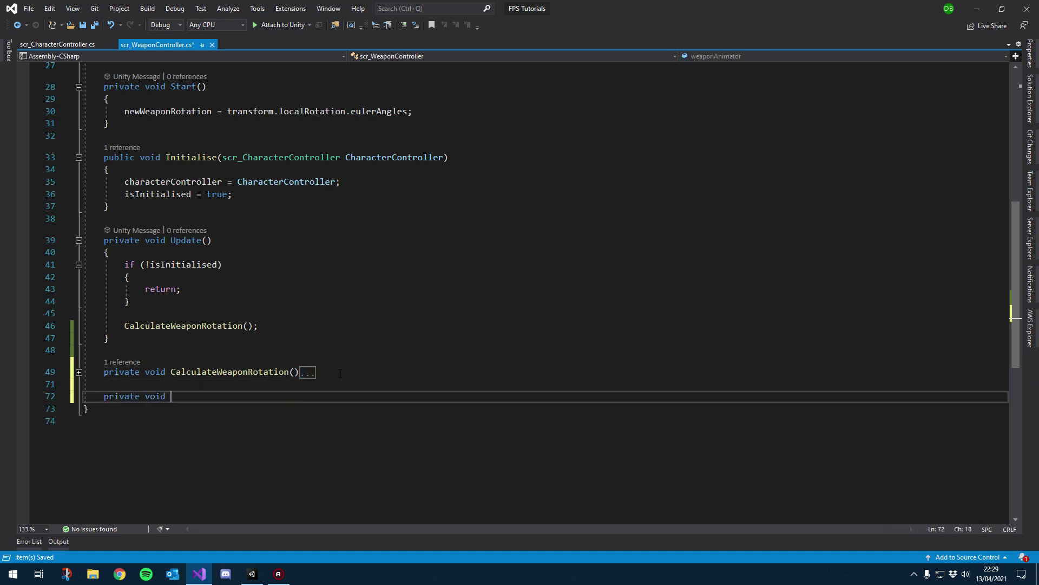
{"action": "type", "text": "SetWeaponAn"}
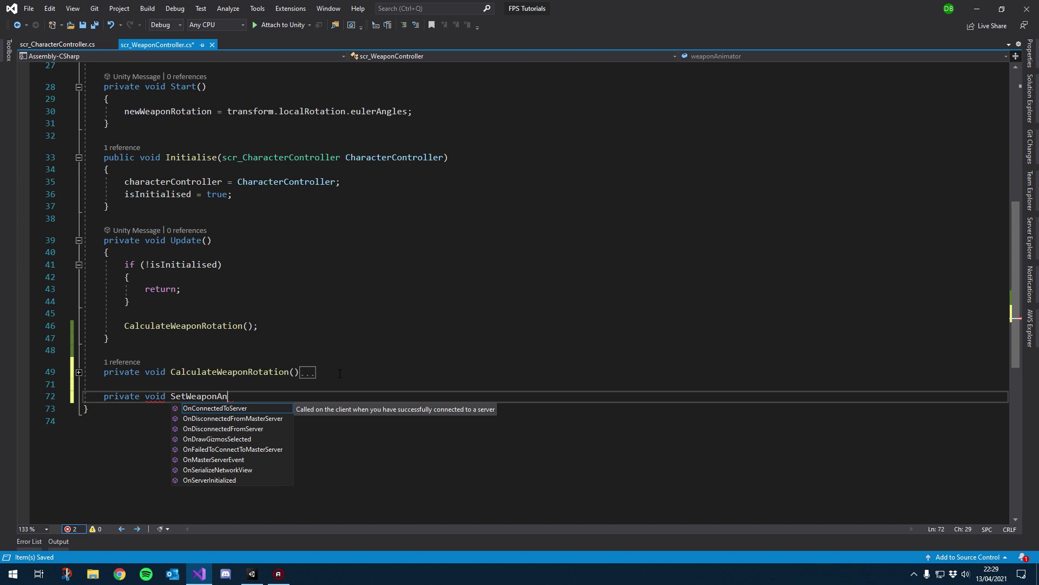
{"action": "type", "text": "imations() {"}
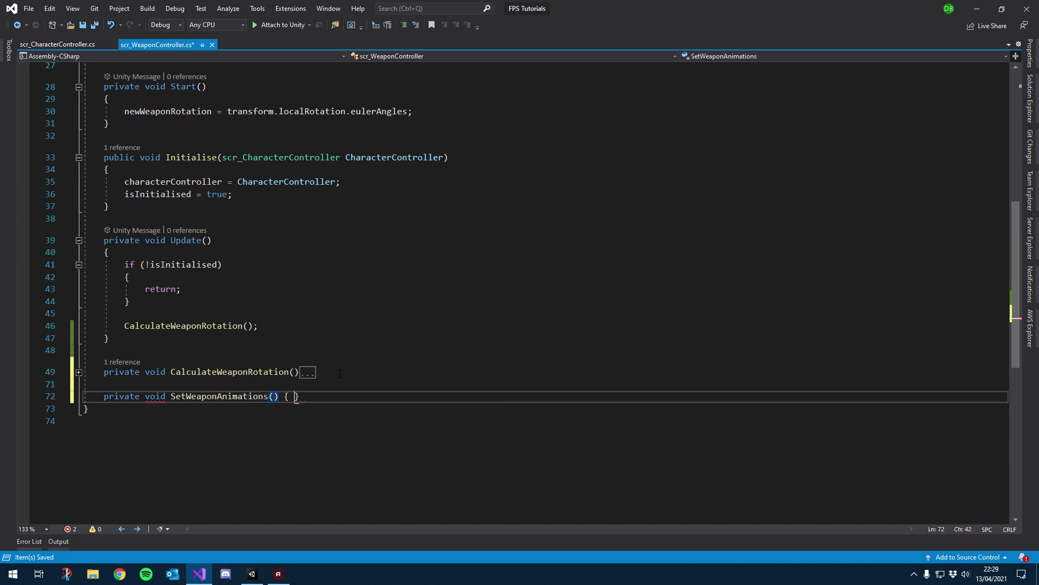
{"action": "key", "text": "Return"}
{"action": "type", "text": "{"}
{"action": "key", "text": "Return"}
{"action": "left_click_drag", "start_coordinate": [292, 405], "coordinate": [205, 406]}
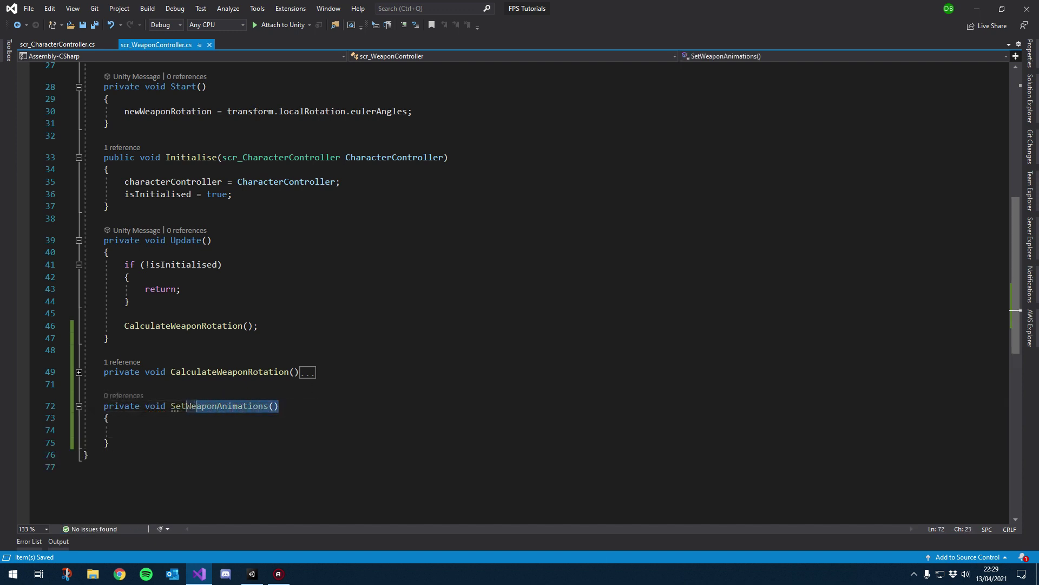
{"action": "key", "text": "ctrl+c"}
{"action": "left_click", "coordinate": [286, 326]}
{"action": "key", "text": "Return"}
{"action": "key", "text": "ctrl+v"}
{"action": "type", "text": ";"}
Start the SetWeaponAnimations body with the weaponAnimator field reference
{"action": "scroll", "coordinate": [316, 321], "scroll_direction": "down", "scroll_amount": 4}
{"action": "left_click", "coordinate": [287, 295]}
{"action": "scroll", "coordinate": [281, 303], "scroll_direction": "up", "scroll_amount": 4}
{"action": "scroll", "coordinate": [520, 292], "scroll_direction": "down", "scroll_amount": 3}
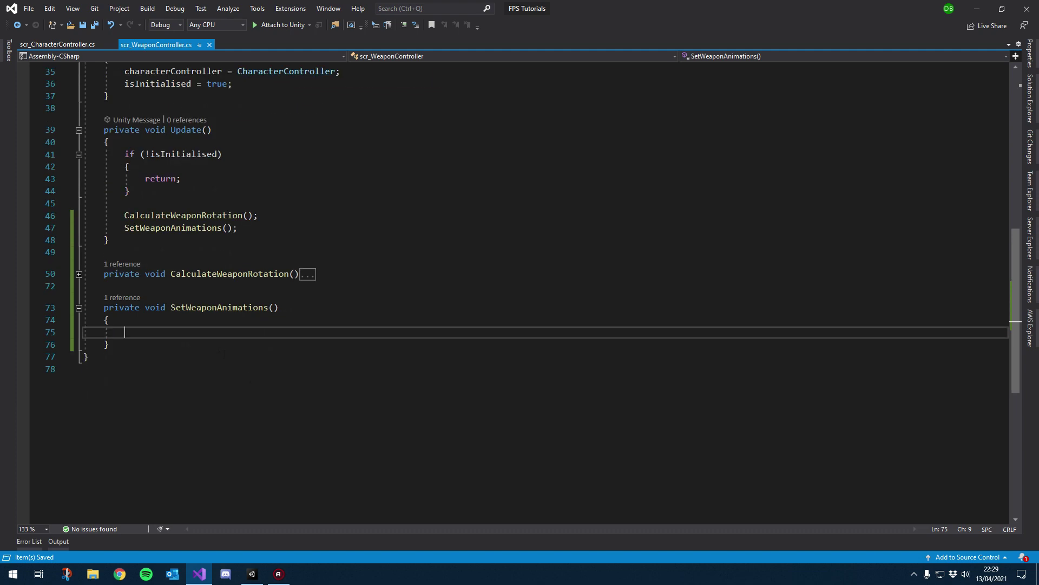
{"action": "type", "text": "anim"}
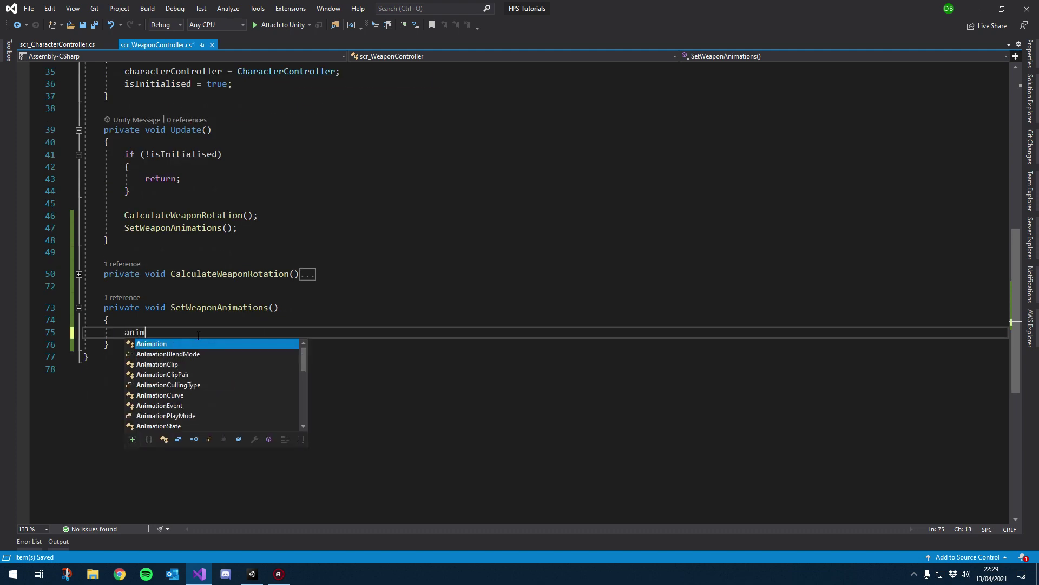
{"action": "scroll", "coordinate": [307, 204], "scroll_direction": "up", "scroll_amount": 5}
{"action": "scroll", "coordinate": [519, 292], "scroll_direction": "up", "scroll_amount": 6}
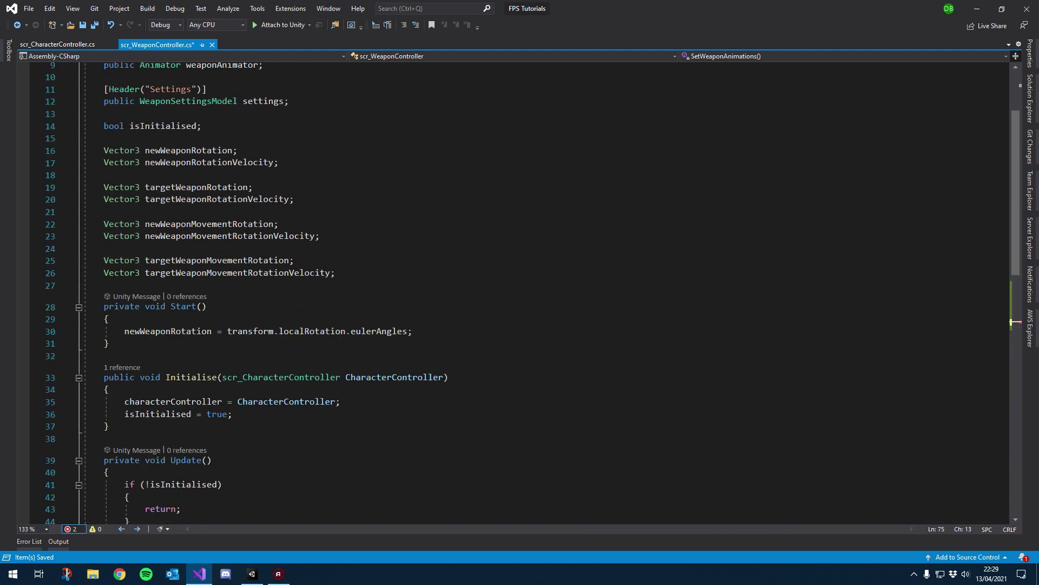
{"action": "left_click", "coordinate": [258, 139]}
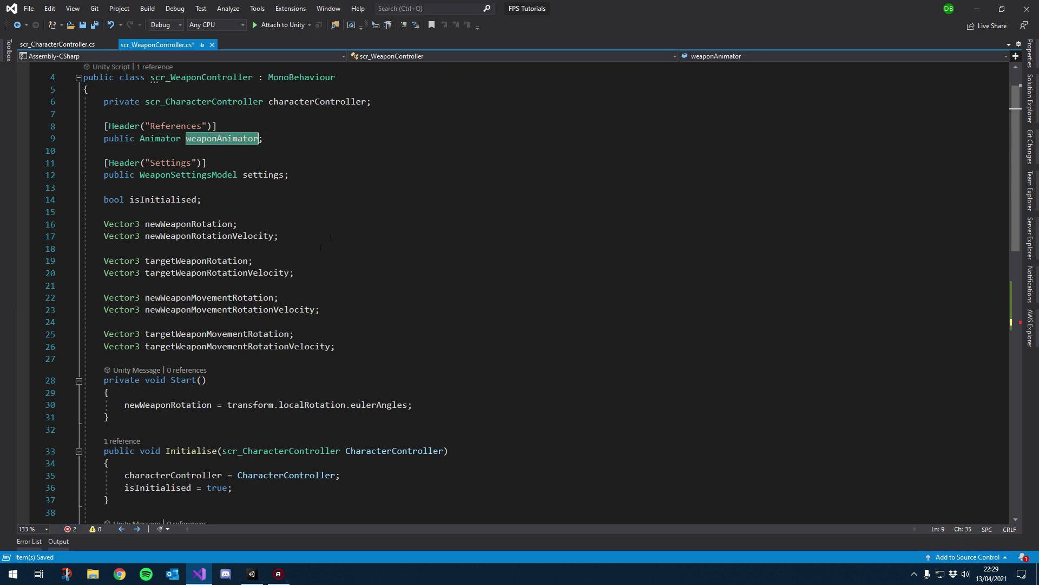
{"action": "scroll", "coordinate": [238, 322], "scroll_direction": "down", "scroll_amount": 8}
{"action": "double_click", "coordinate": [139, 443]}
{"action": "key", "text": "ctrl+v"}
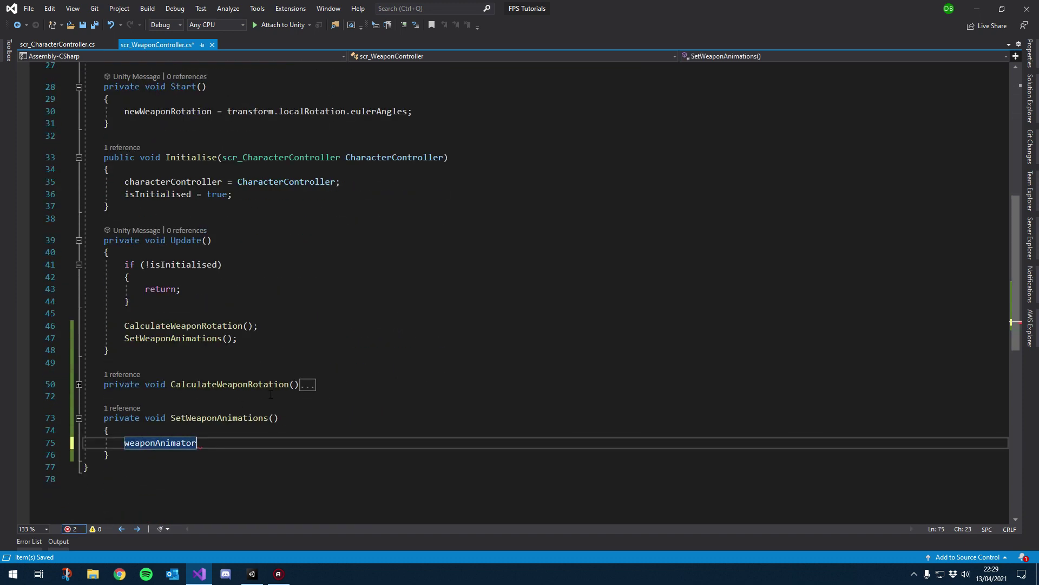
Write weaponAnimator.SetBool("IsSprinting", characterController.is…), leaving the member unfinished
{"action": "type", "text": ".setboo"}
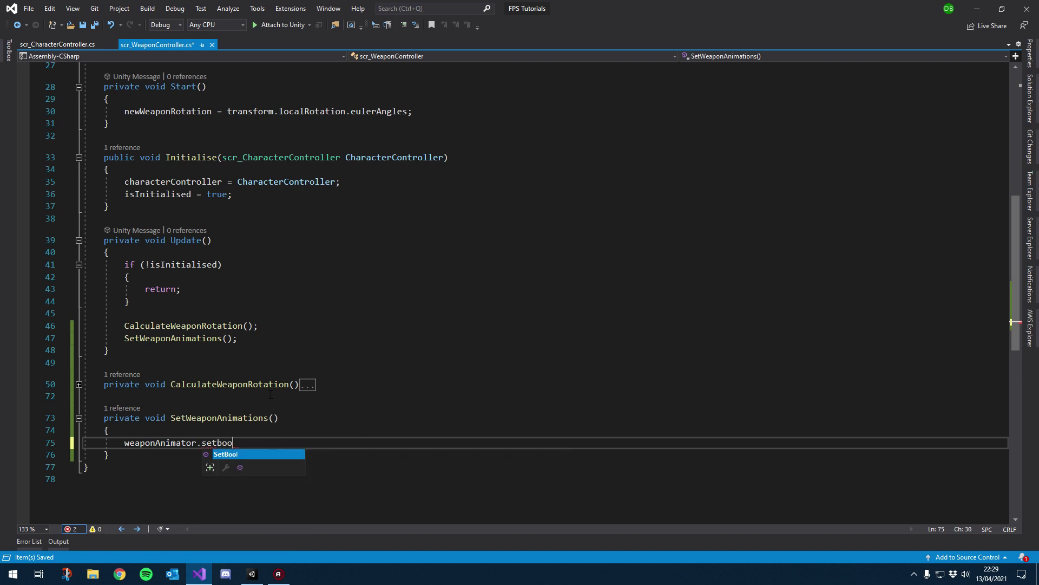
{"action": "key", "text": "Tab"}
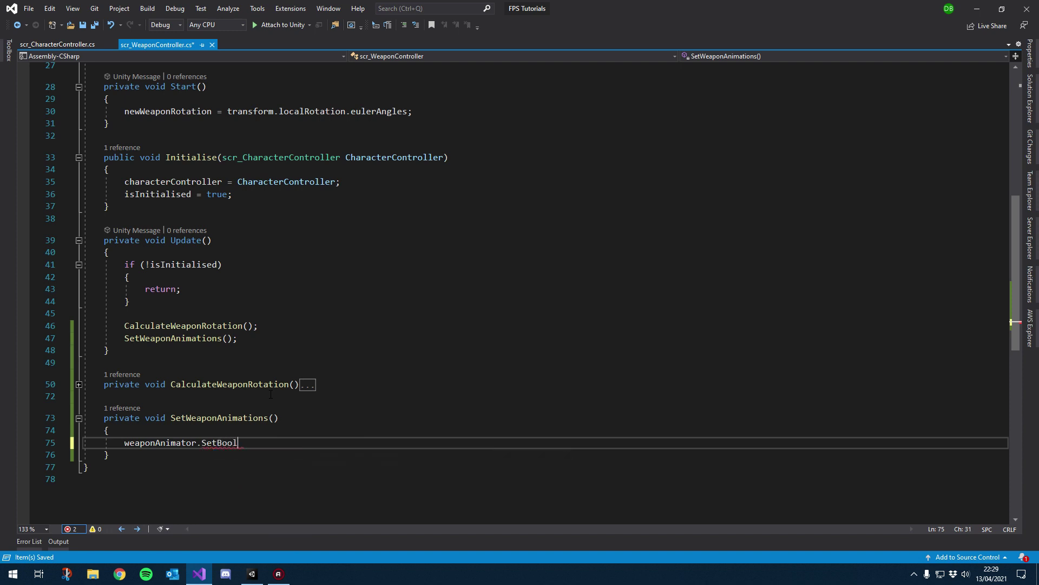
{"action": "type", "text": "()"}
{"action": "type", "text": ", "}
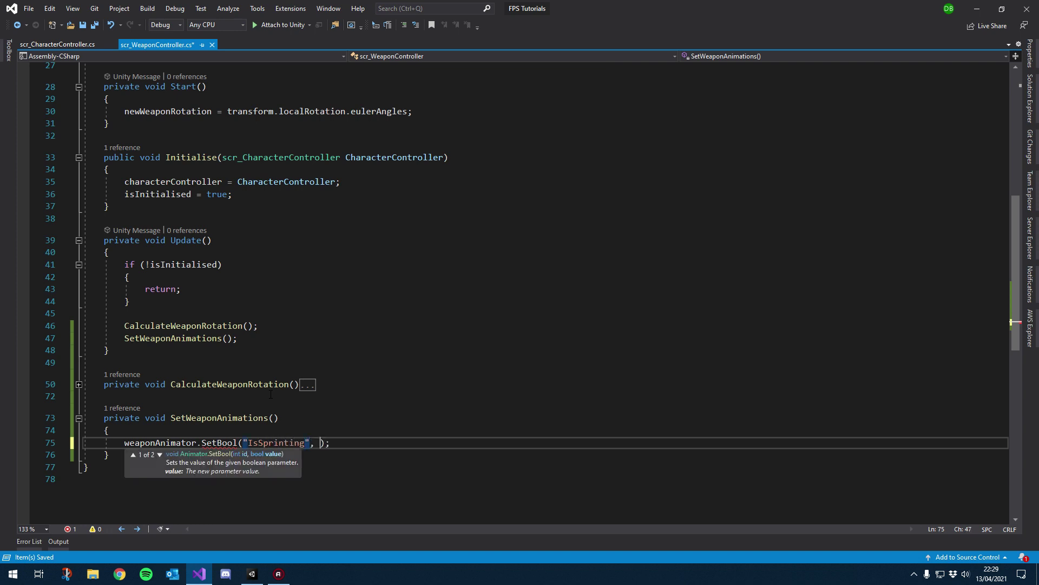
{"action": "type", "text": "characterController er"}
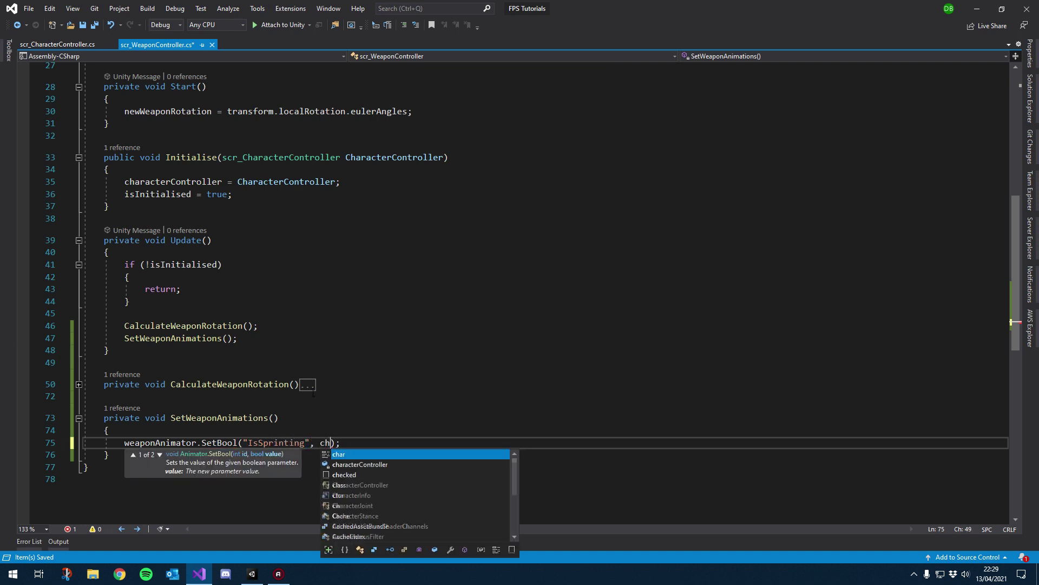
{"action": "key", "text": "BackSpace"}
{"action": "key", "text": "BackSpace"}
{"action": "key", "text": "BackSpace"}
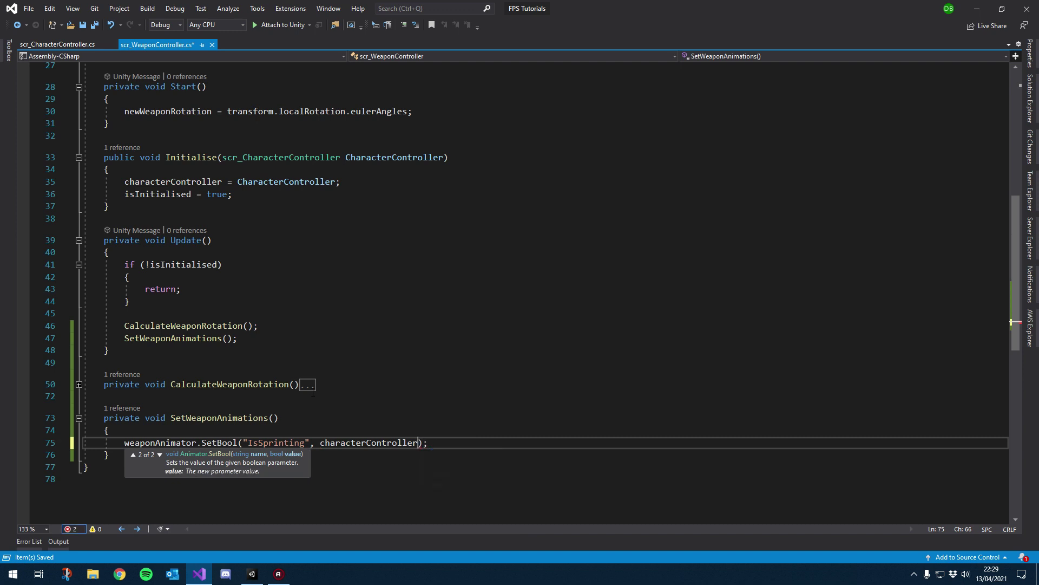
{"action": "type", "text": "."}
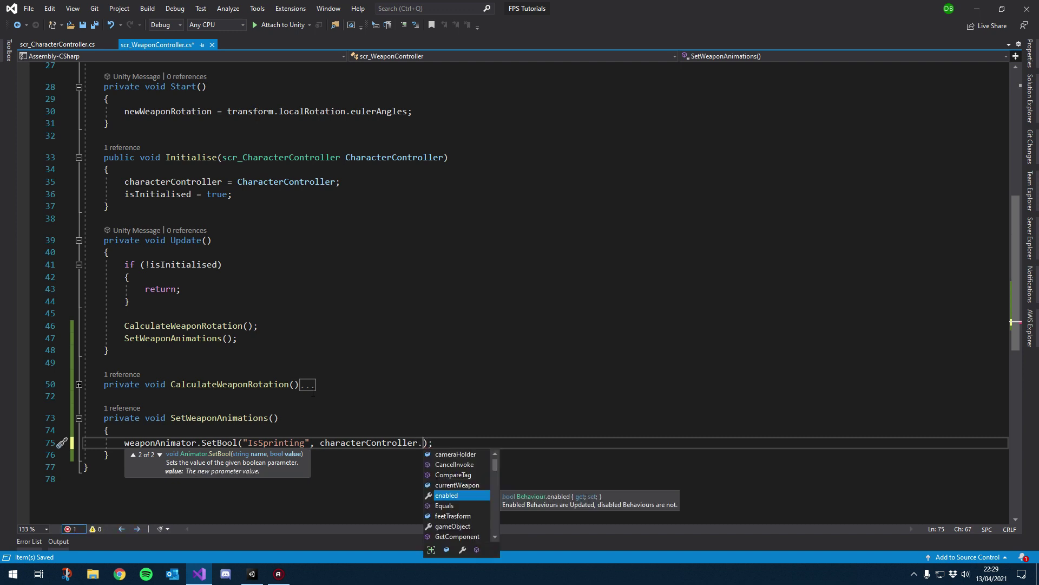
{"action": "type", "text": "is"}
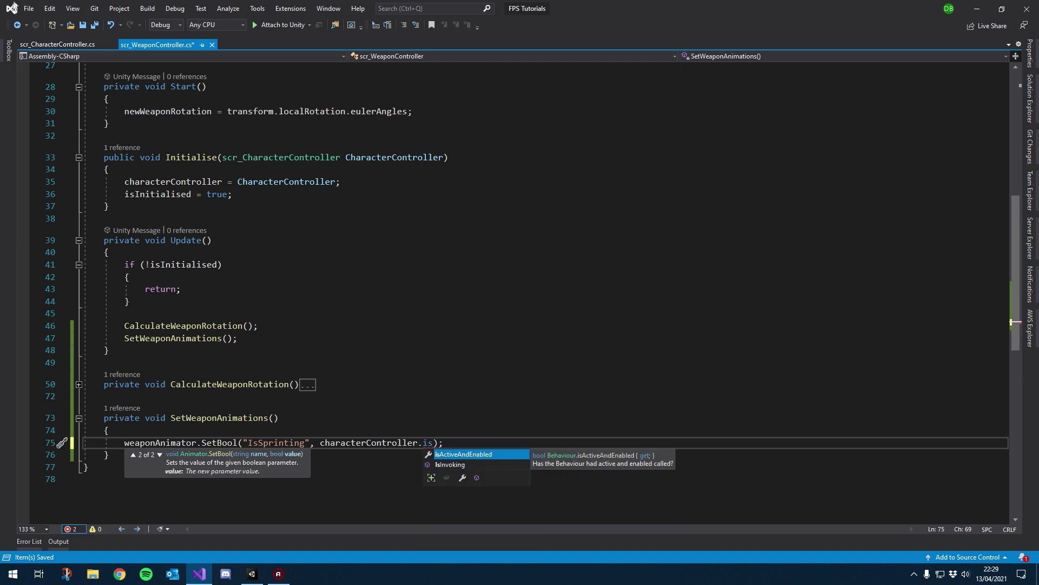
{"action": "left_click", "coordinate": [57, 44]}
In scr_CharacterController.cs, make isSprinting public with [HideInInspector] and save
{"action": "scroll", "coordinate": [368, 237], "scroll_direction": "up", "scroll_amount": 7}
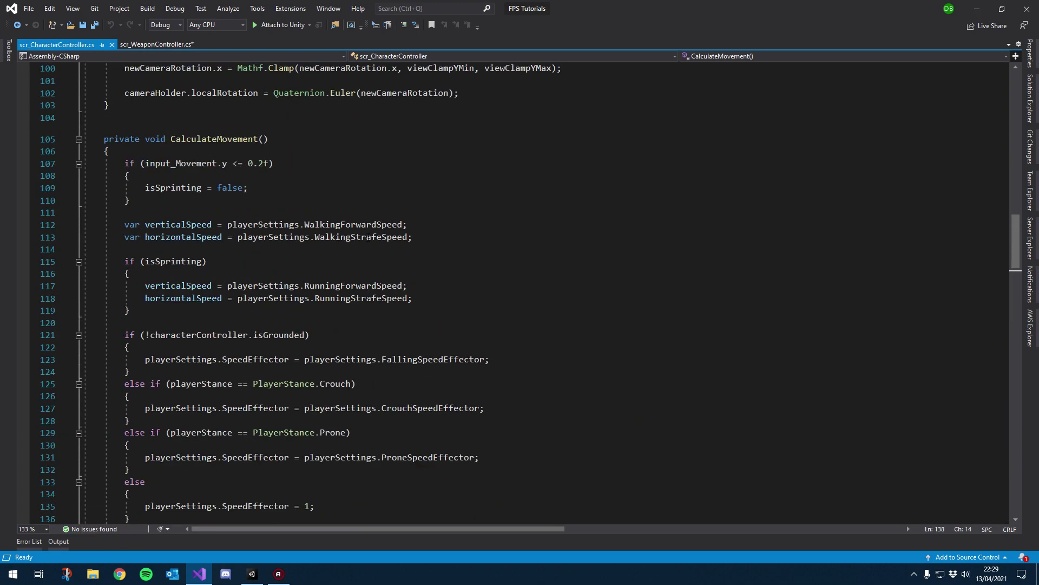
{"action": "scroll", "coordinate": [368, 237], "scroll_direction": "up", "scroll_amount": 3}
{"action": "left_click", "coordinate": [78, 249]}
{"action": "left_click", "coordinate": [78, 249]}
{"action": "scroll", "coordinate": [93, 255], "scroll_direction": "up", "scroll_amount": 15}
{"action": "scroll", "coordinate": [171, 248], "scroll_direction": "up", "scroll_amount": 12}
{"action": "scroll", "coordinate": [171, 248], "scroll_direction": "up", "scroll_amount": 3}
{"action": "scroll", "coordinate": [232, 255], "scroll_direction": "down", "scroll_amount": 9}
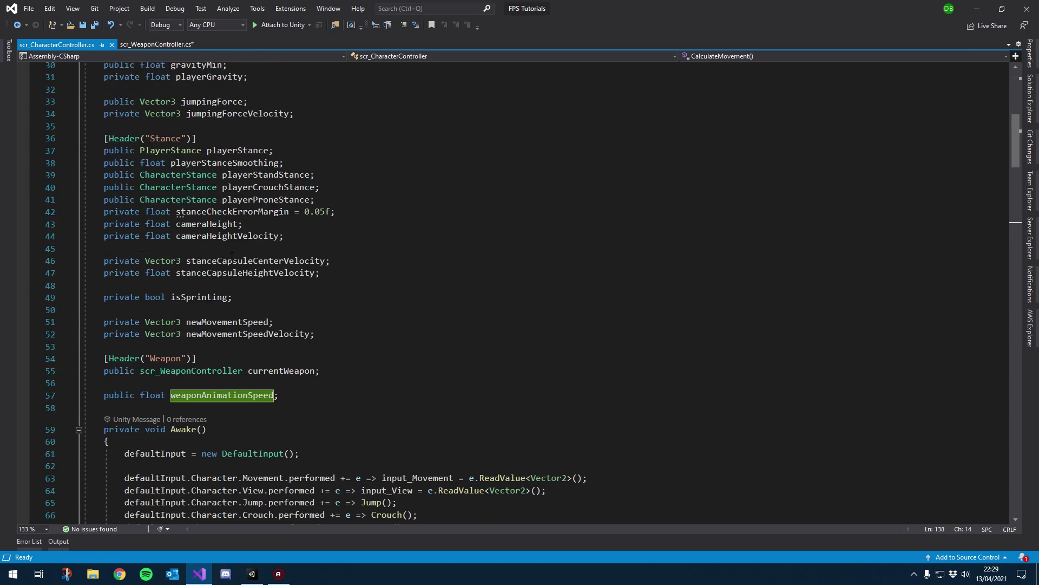
{"action": "left_click", "coordinate": [191, 297]}
{"action": "double_click", "coordinate": [119, 297]}
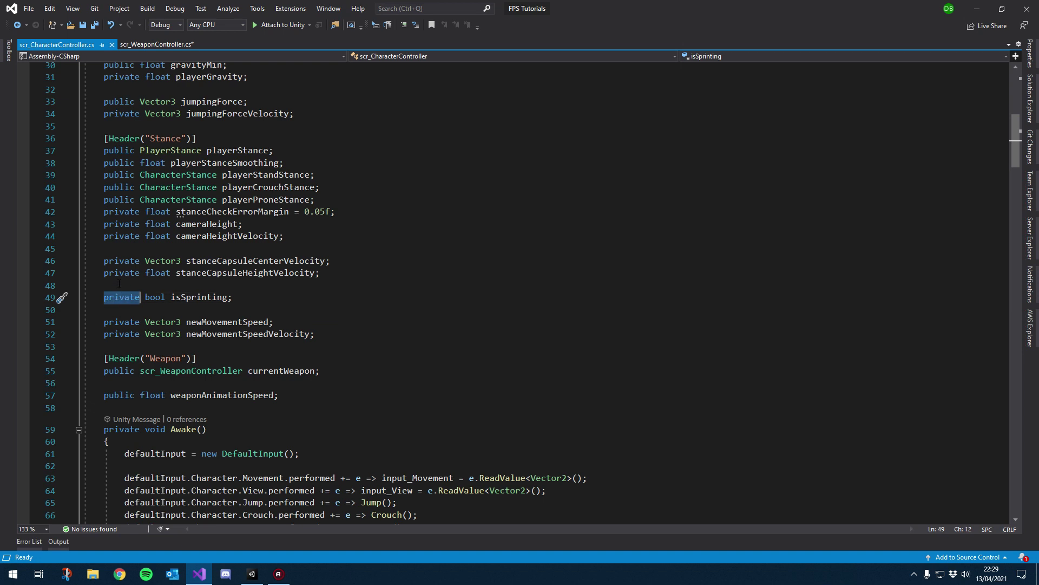
{"action": "type", "text": "public"}
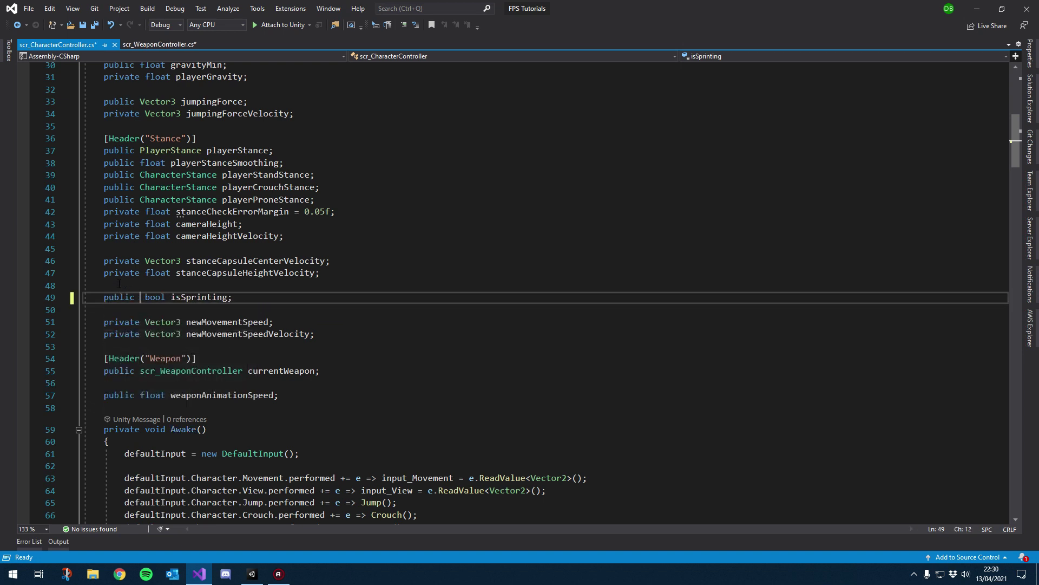
{"action": "key", "text": "ctrl+Return"}
{"action": "type", "text": "[HideInInspector"}
{"action": "key", "text": "ctrl+s"}
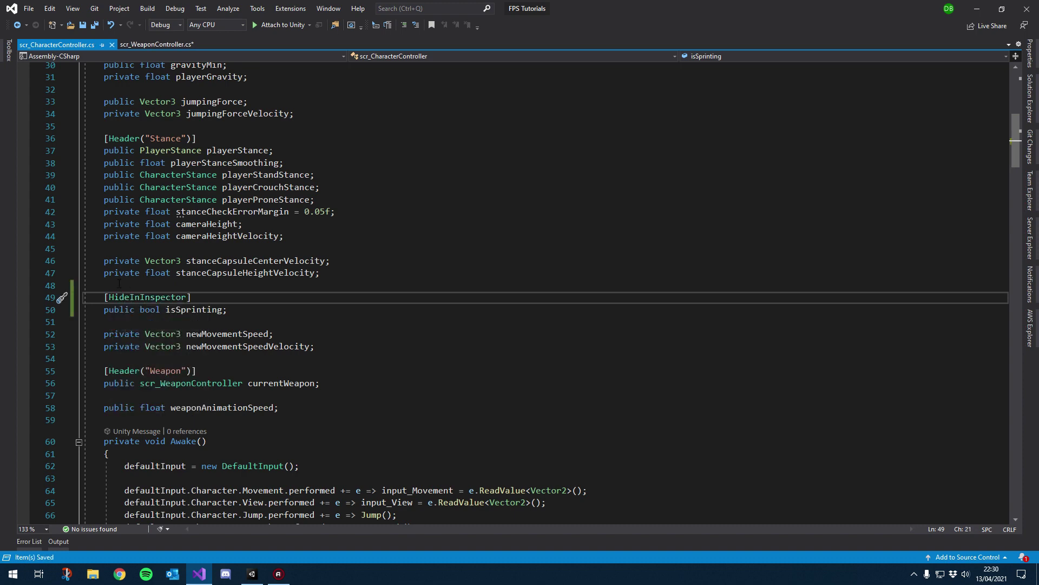
Complete the SetBool call with characterController.isSprinting in the weapon controller
{"action": "left_click", "coordinate": [159, 44]}
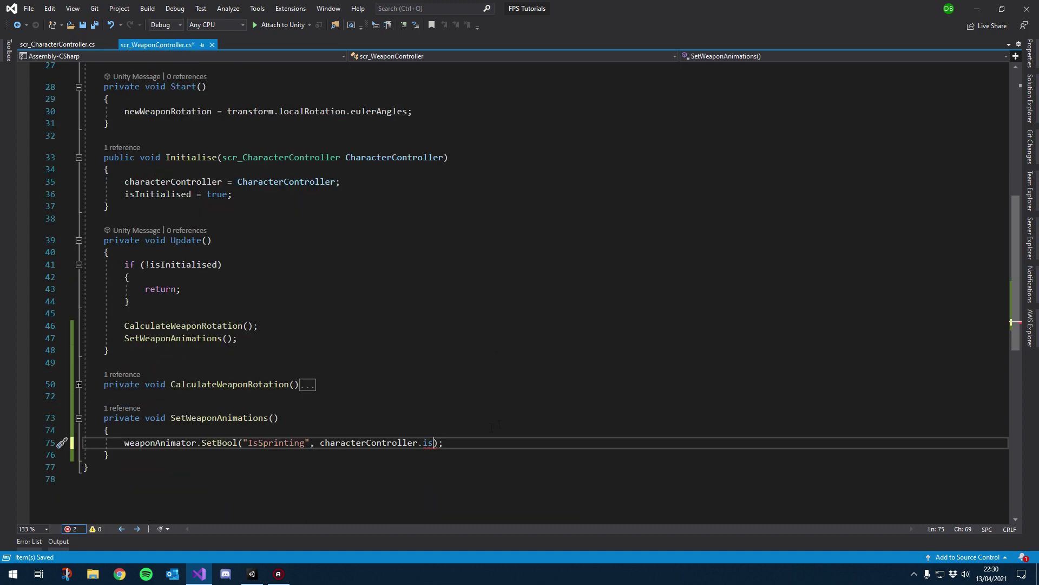
{"action": "double_click", "coordinate": [429, 443]}
{"action": "key", "text": "BackSpace"}
{"action": "type", "text": "iss"}
{"action": "key", "text": "Tab"}
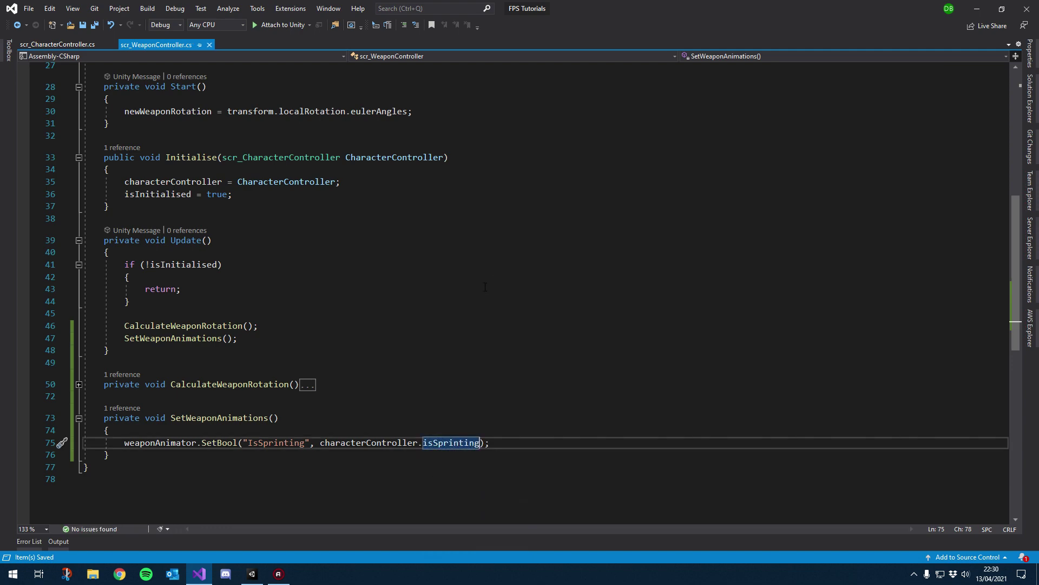
{"action": "scroll", "coordinate": [455, 270], "scroll_direction": "down", "scroll_amount": 3}
{"action": "left_click", "coordinate": [277, 316]}
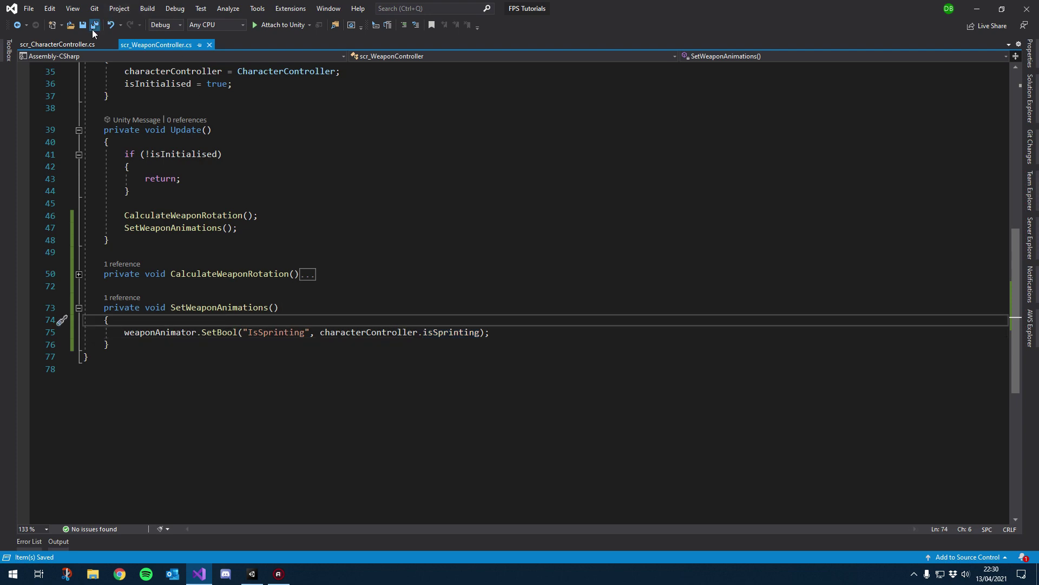
Playtest maximized, walking and sprinting to check the shotgun's sprint pose, then stop
{"action": "left_click", "coordinate": [250, 574]}
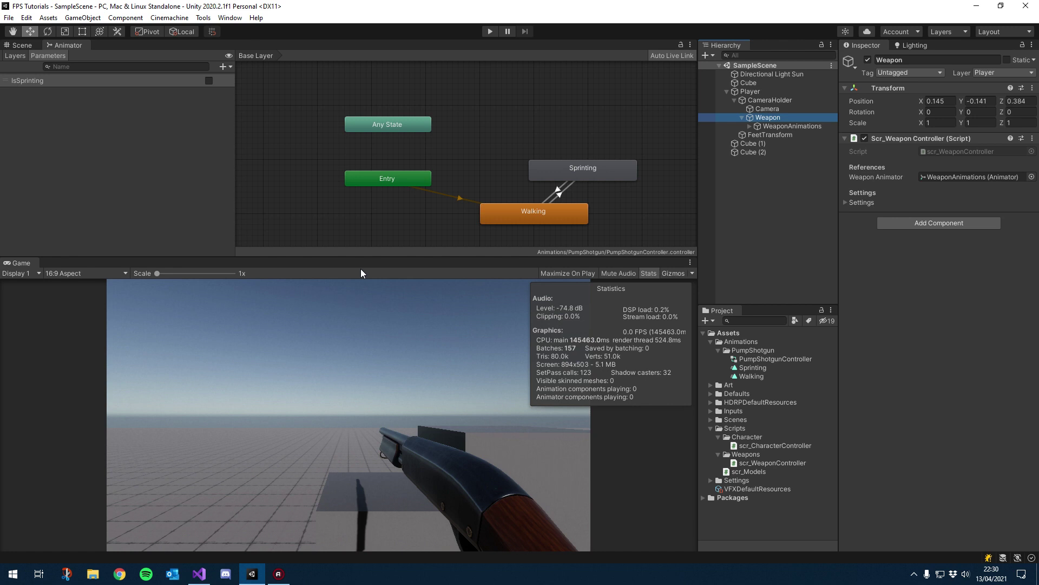
{"action": "left_click", "coordinate": [557, 273]}
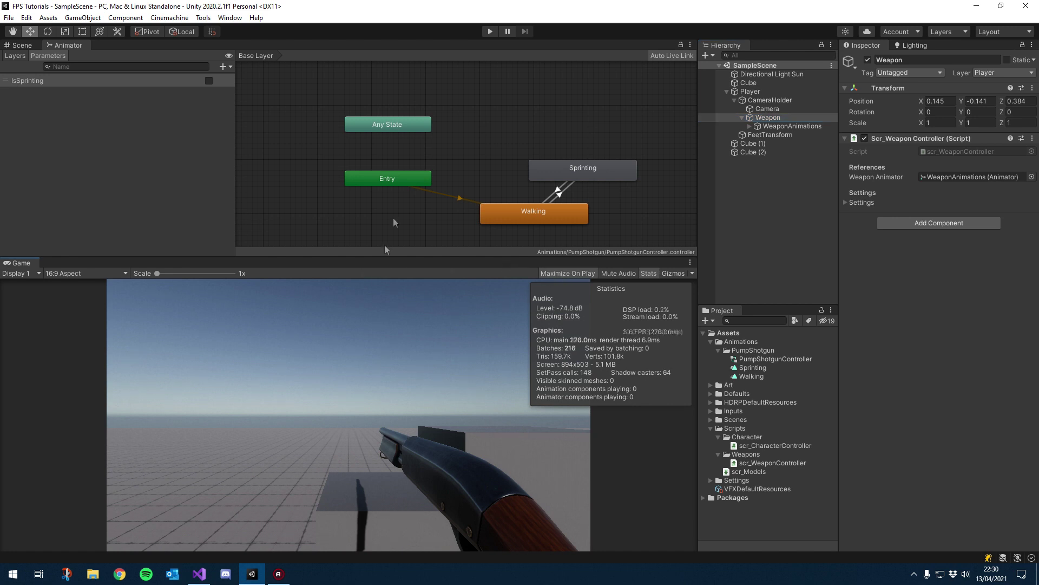
{"action": "left_click", "coordinate": [491, 31]}
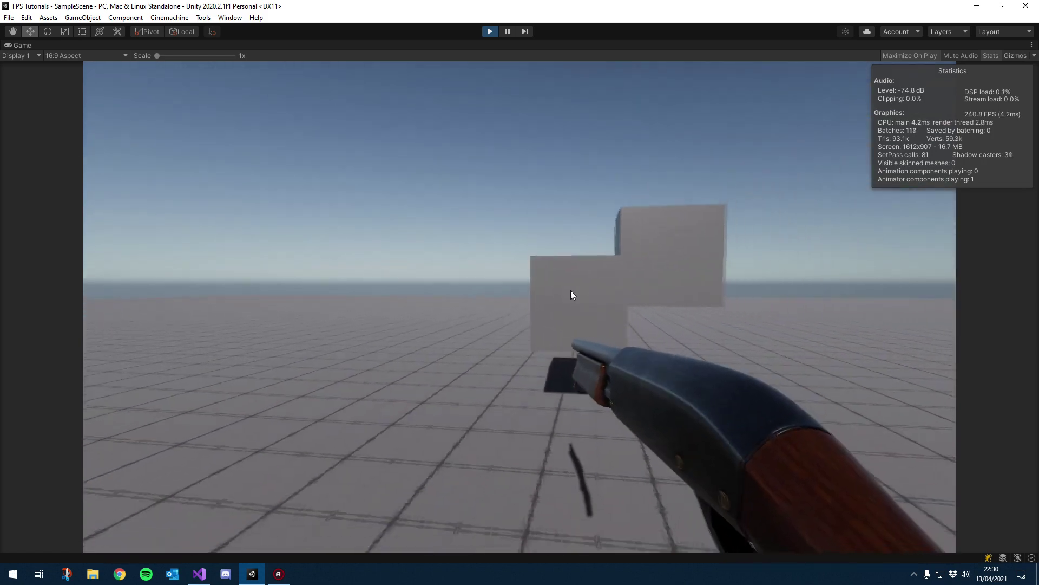
{"action": "key", "text": "w"}
{"action": "key", "text": "shift"}
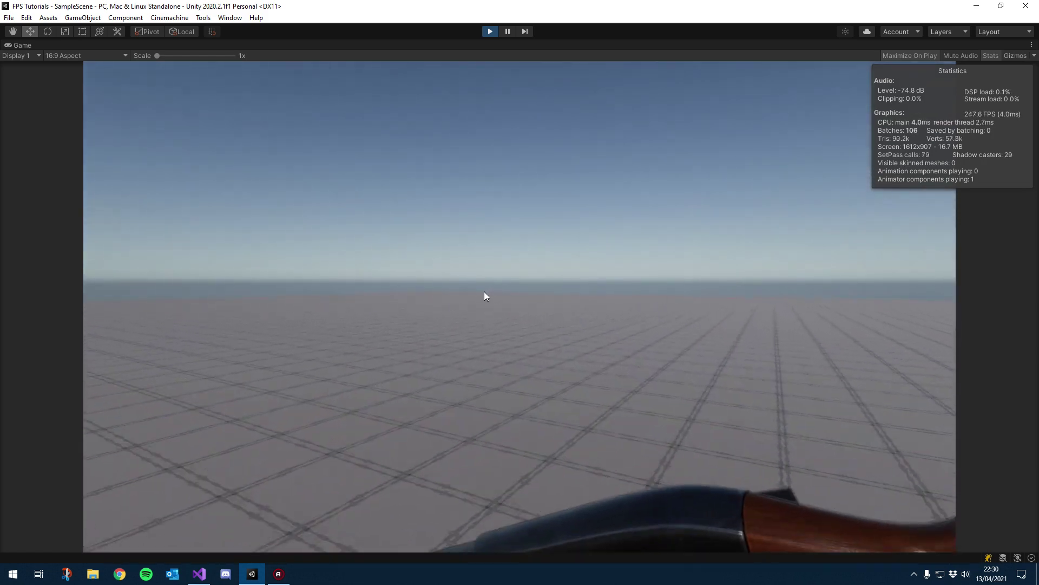
{"action": "key", "text": "w"}
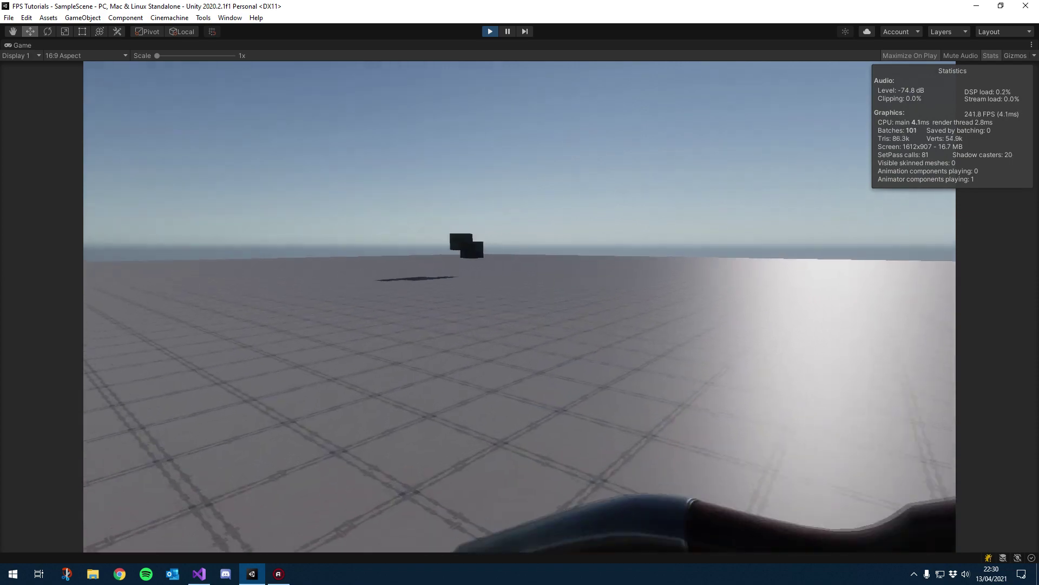
{"action": "key", "text": "w"}
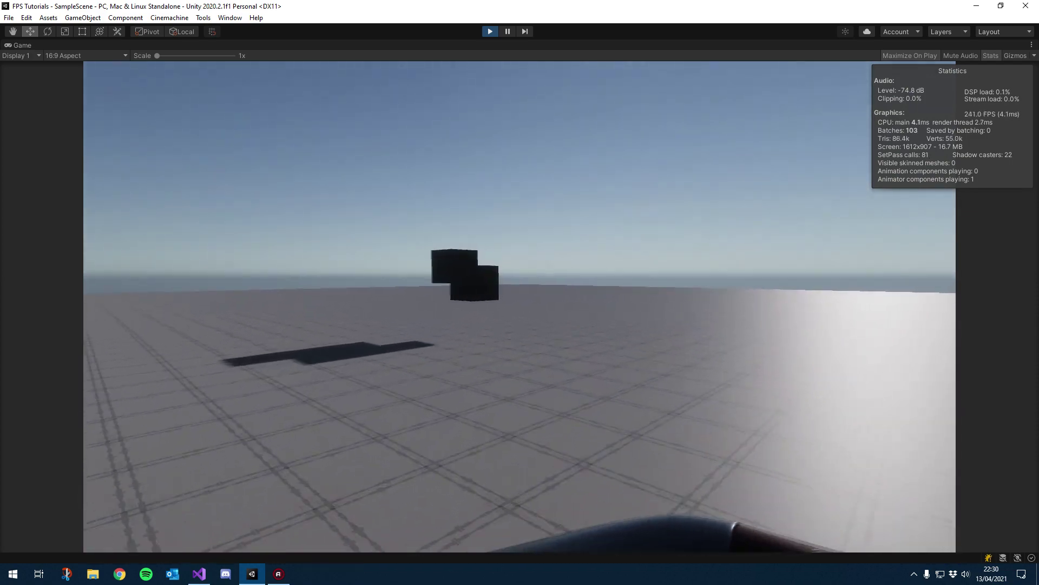
{"action": "key", "text": "w"}
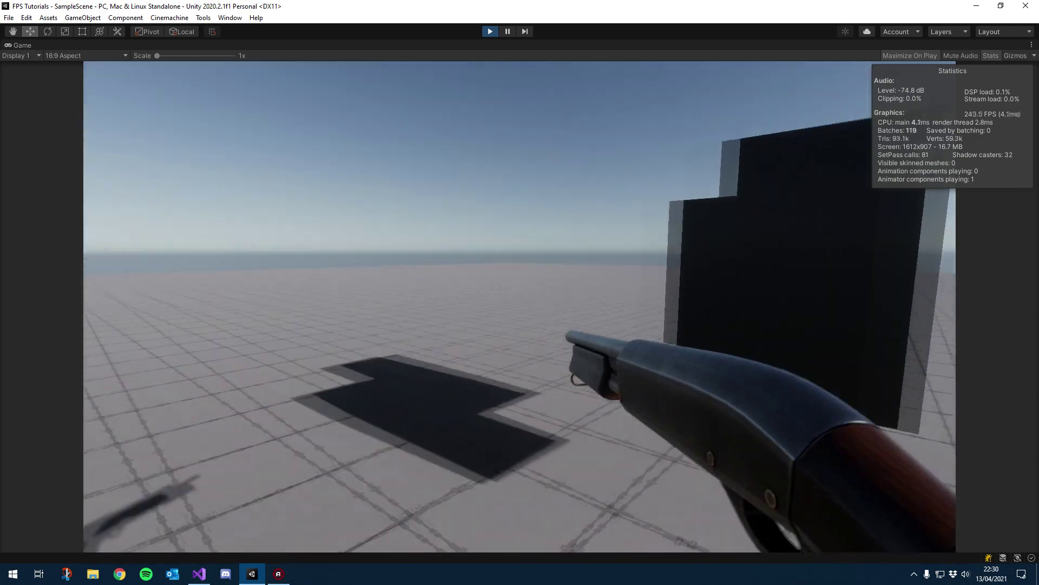
{"action": "key", "text": "d"}
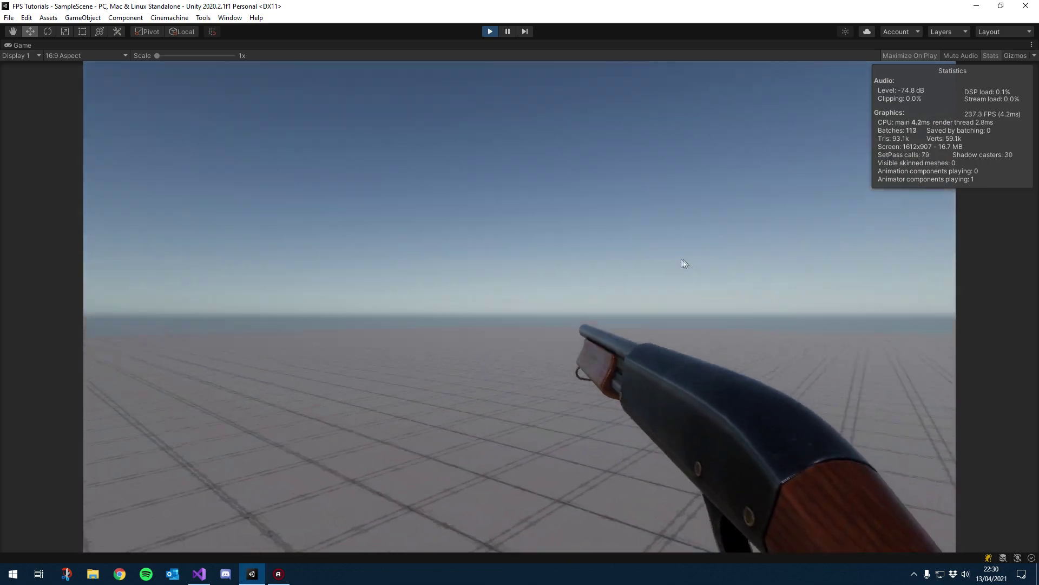
{"action": "key", "text": "s"}
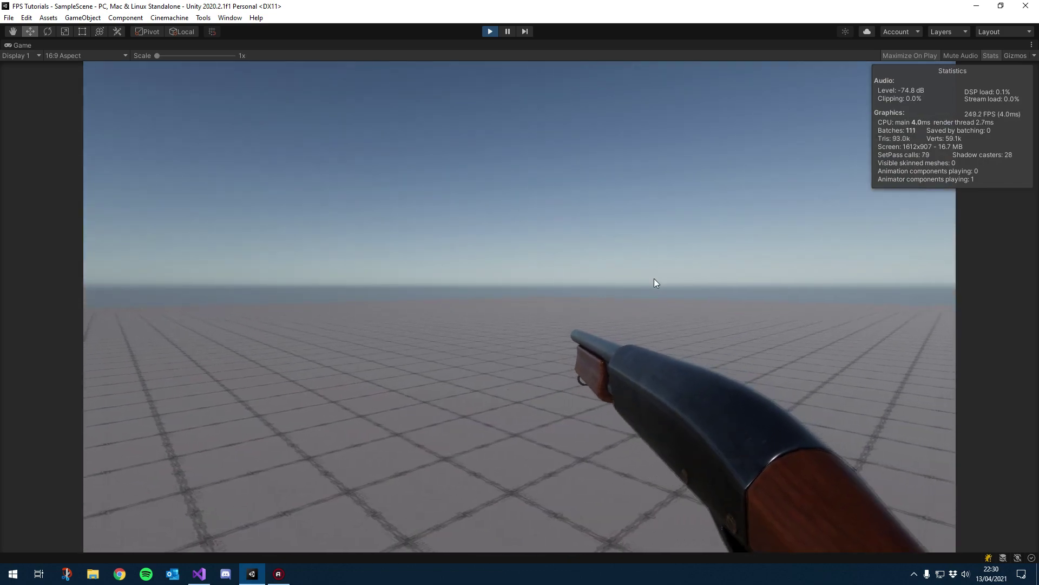
{"action": "key", "text": "shift+w"}
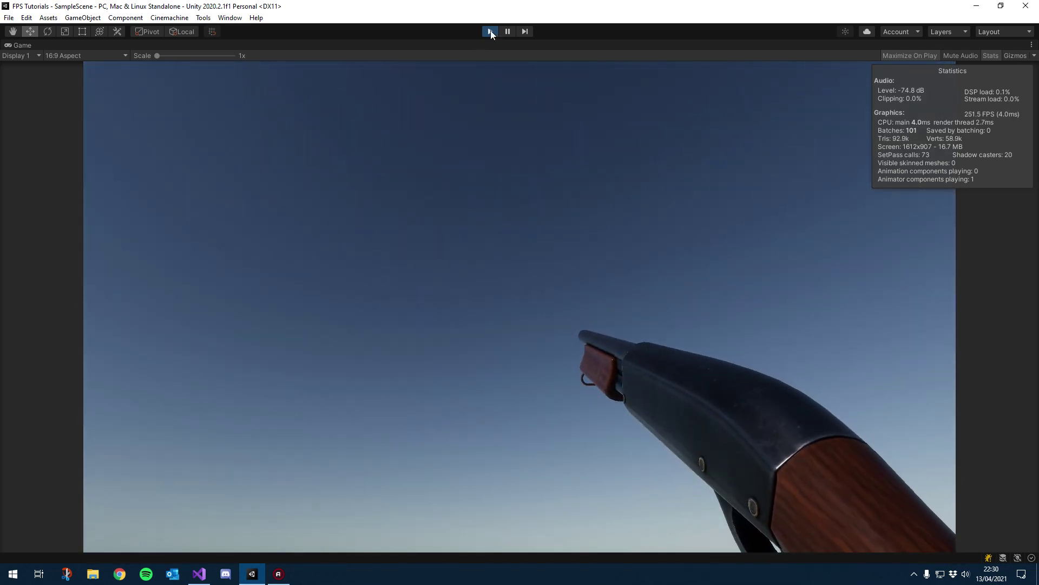
{"action": "left_click", "coordinate": [490, 32]}
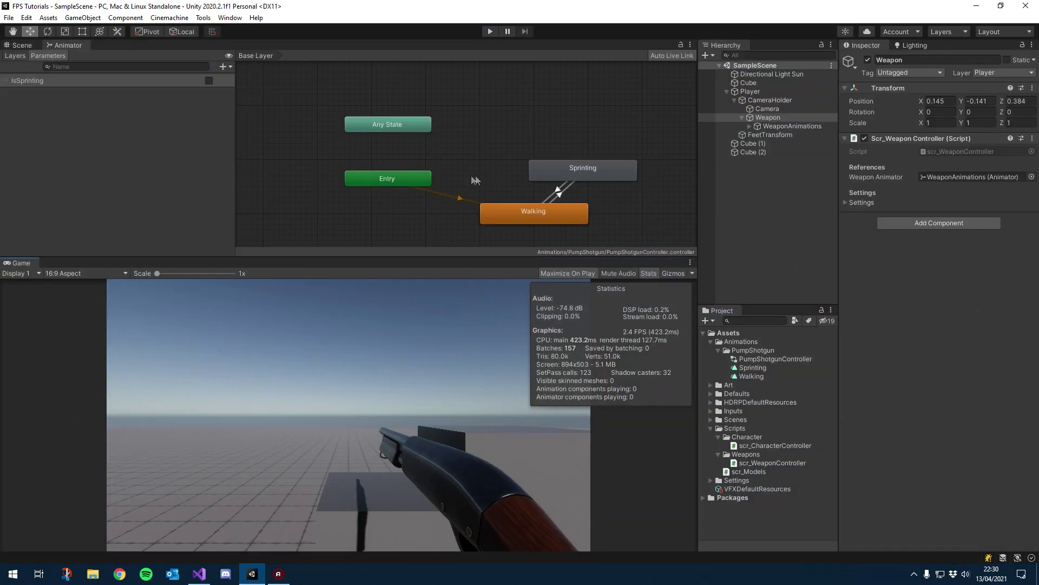
Select WeaponAnimations and enlarge the Scene view, orbiting around the shotgun
{"action": "middle_click_drag", "start_coordinate": [444, 156], "coordinate": [499, 155]}
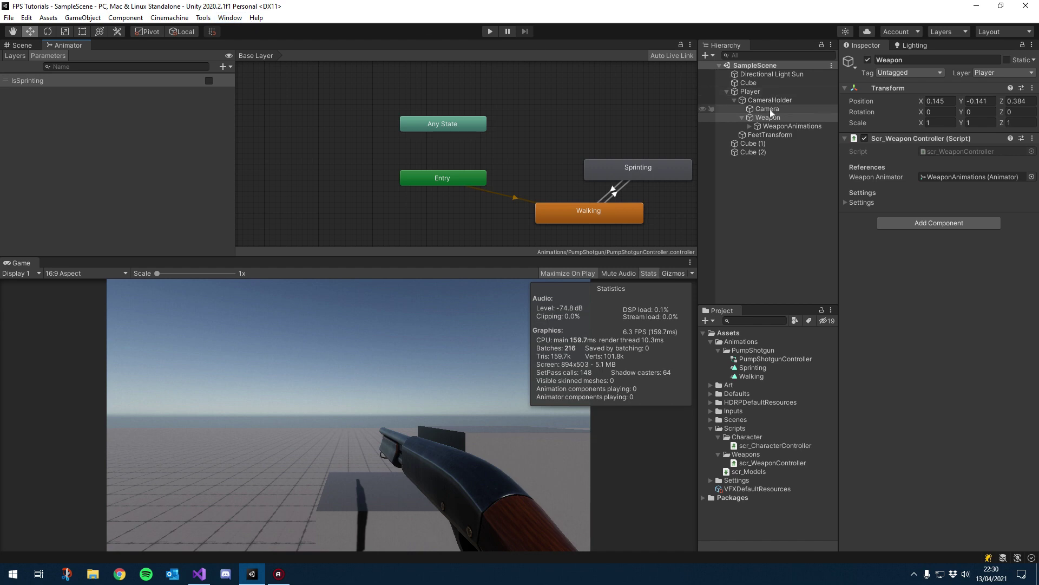
{"action": "left_click", "coordinate": [787, 126]}
{"action": "left_click", "coordinate": [20, 46]}
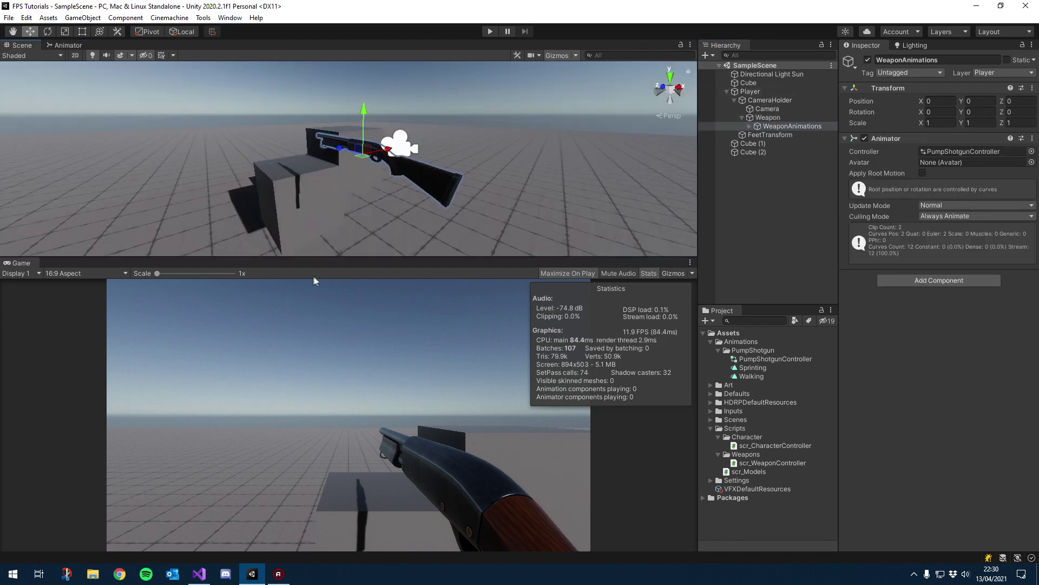
{"action": "left_click_drag", "start_coordinate": [356, 259], "coordinate": [341, 422]}
{"action": "left_click_drag", "start_coordinate": [295, 317], "coordinate": [328, 117], "text": "alt"}
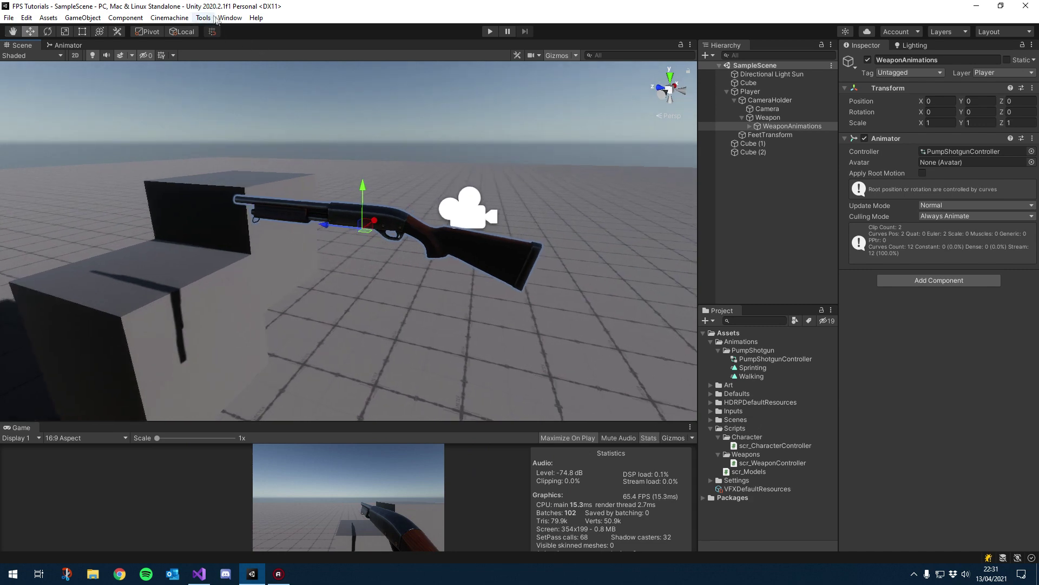
{"action": "left_click", "coordinate": [218, 19]}
Open the Animation window and create a Jump.anim clip in Assets/Animations/PumpShotgun
{"action": "mouse_move", "coordinate": [273, 191]}
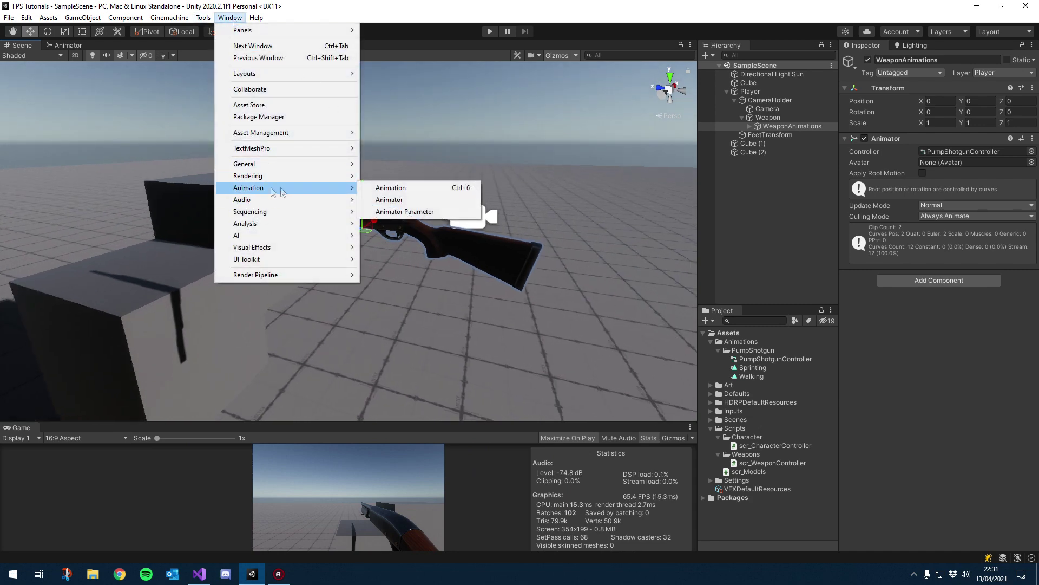
{"action": "left_click", "coordinate": [390, 187]}
{"action": "left_click_drag", "start_coordinate": [378, 195], "coordinate": [249, 271], "text": "alt"}
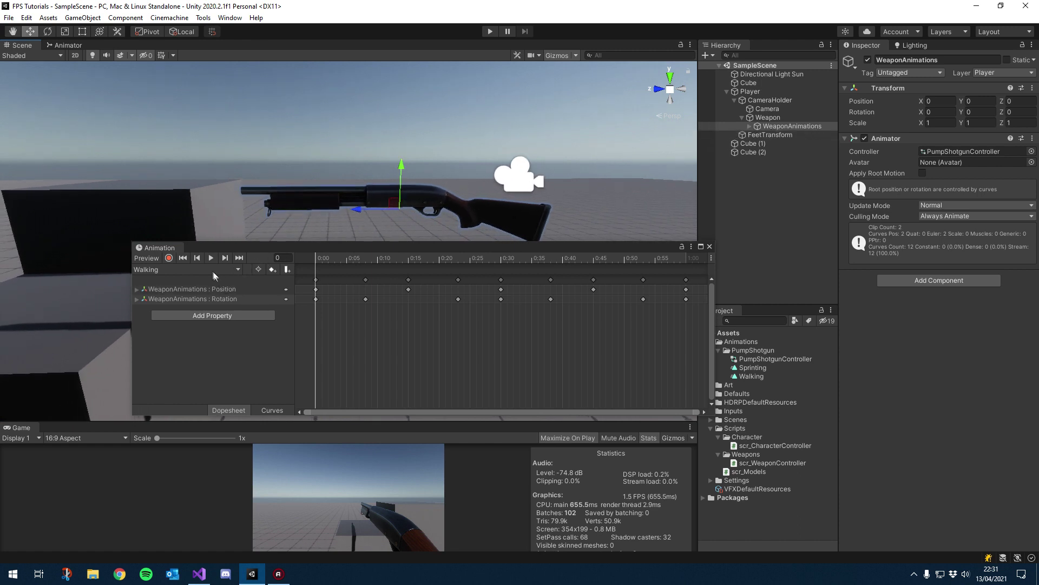
{"action": "left_click", "coordinate": [215, 271]}
{"action": "left_click", "coordinate": [168, 307]}
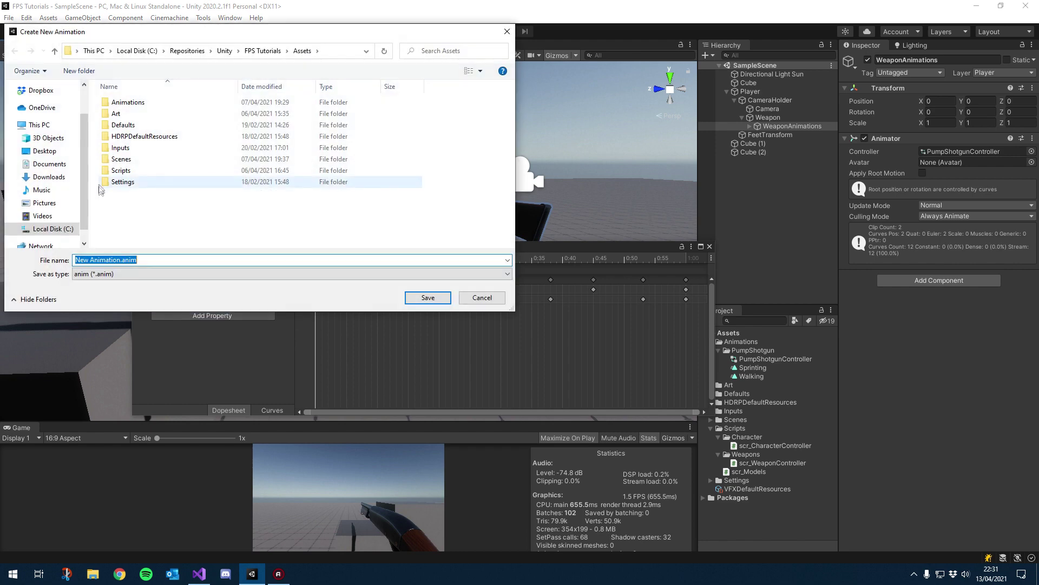
{"action": "double_click", "coordinate": [128, 102]}
{"action": "double_click", "coordinate": [132, 102]}
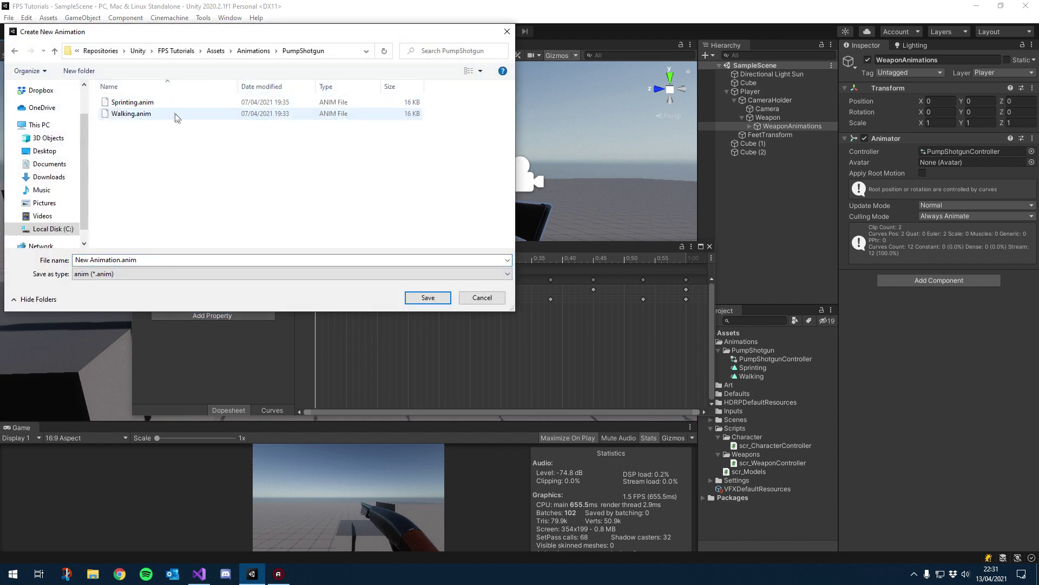
{"action": "left_click", "coordinate": [121, 259]}
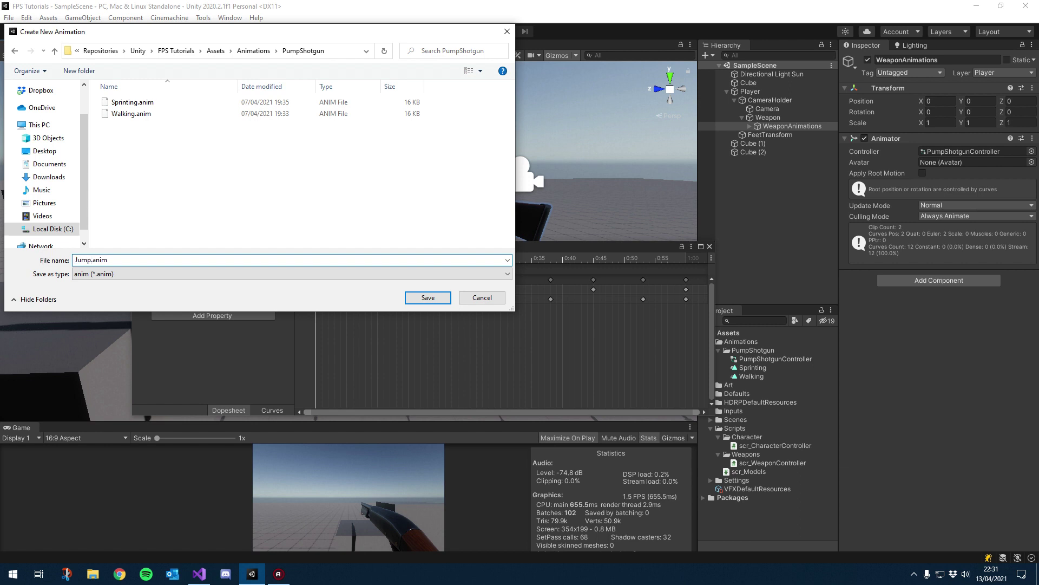
{"action": "key", "text": "Return"}
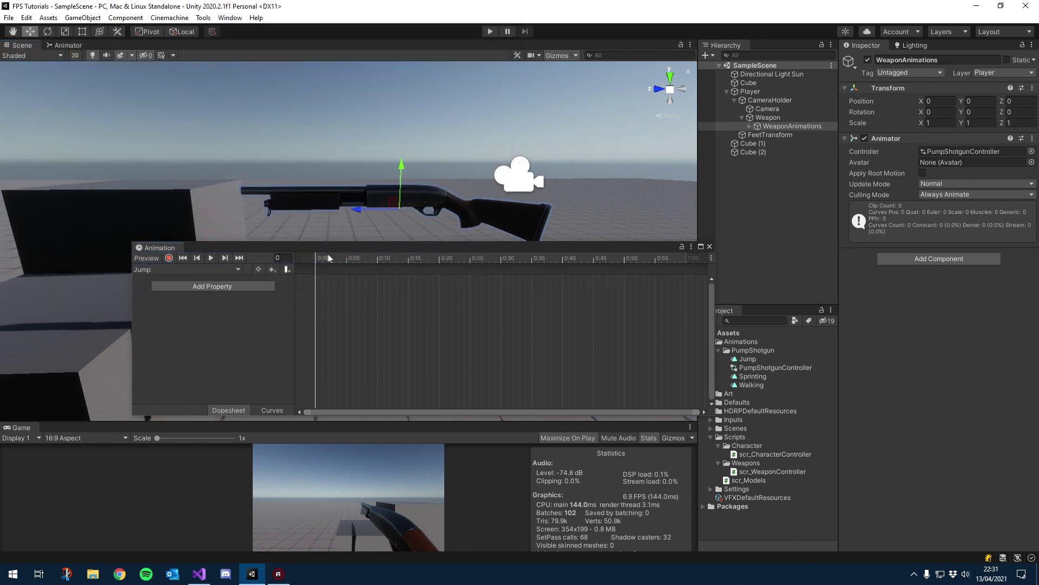
Add Transform Position and Rotation tracks to the Jump clip for WeaponAnimations
{"action": "left_click_drag", "start_coordinate": [374, 189], "coordinate": [345, 195], "text": "alt"}
{"action": "middle_click_drag", "start_coordinate": [346, 195], "coordinate": [340, 175]}
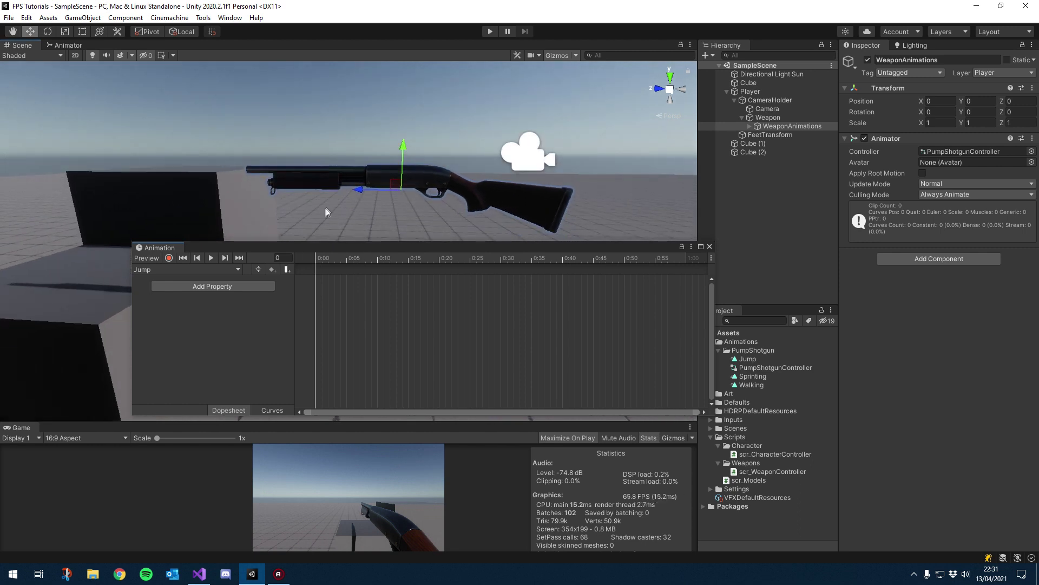
{"action": "left_click", "coordinate": [212, 286]}
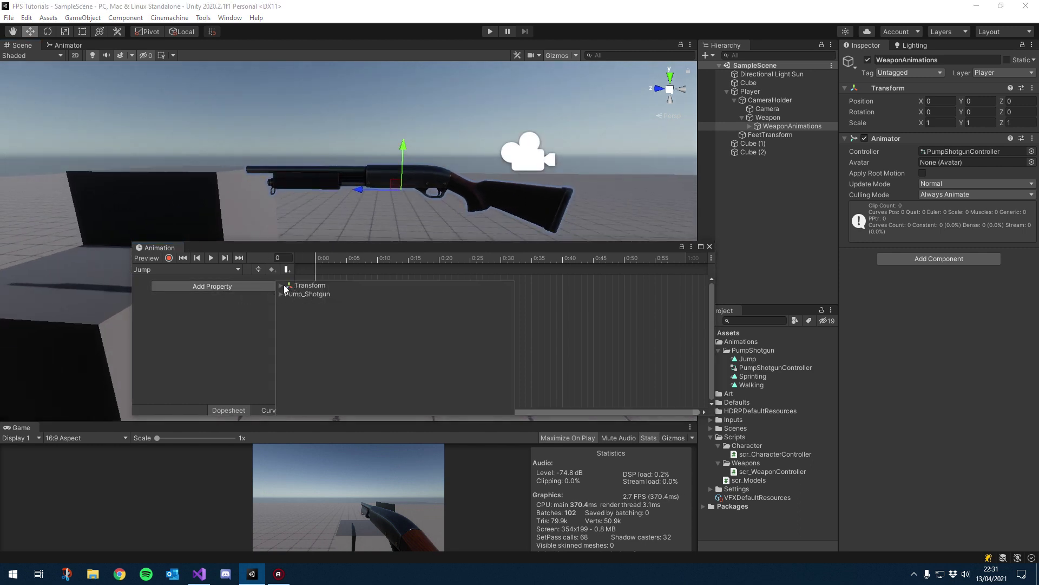
{"action": "left_click", "coordinate": [284, 287]}
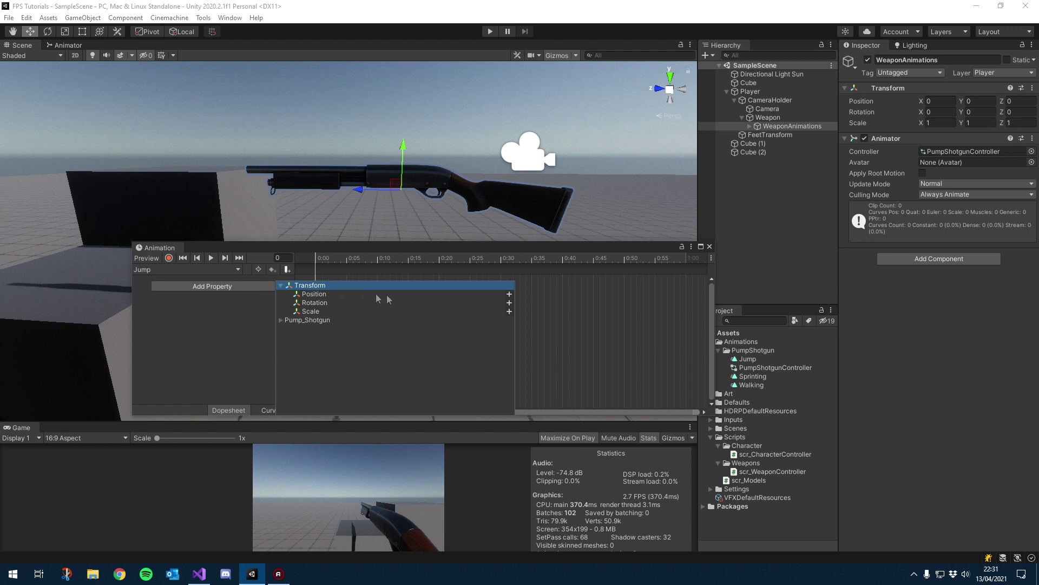
{"action": "left_click", "coordinate": [509, 295]}
{"action": "left_click", "coordinate": [271, 306]}
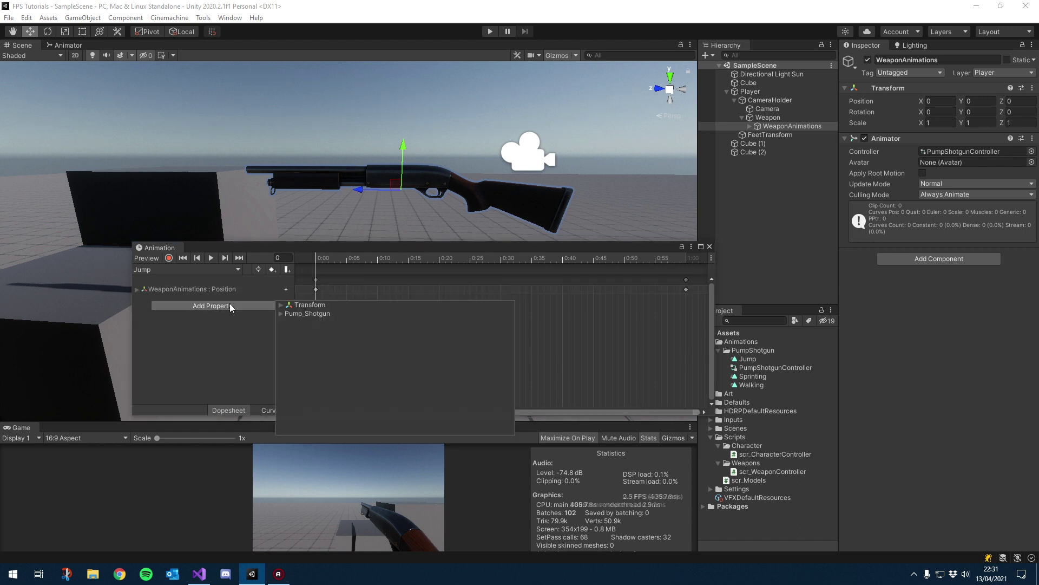
{"action": "left_click", "coordinate": [509, 314]}
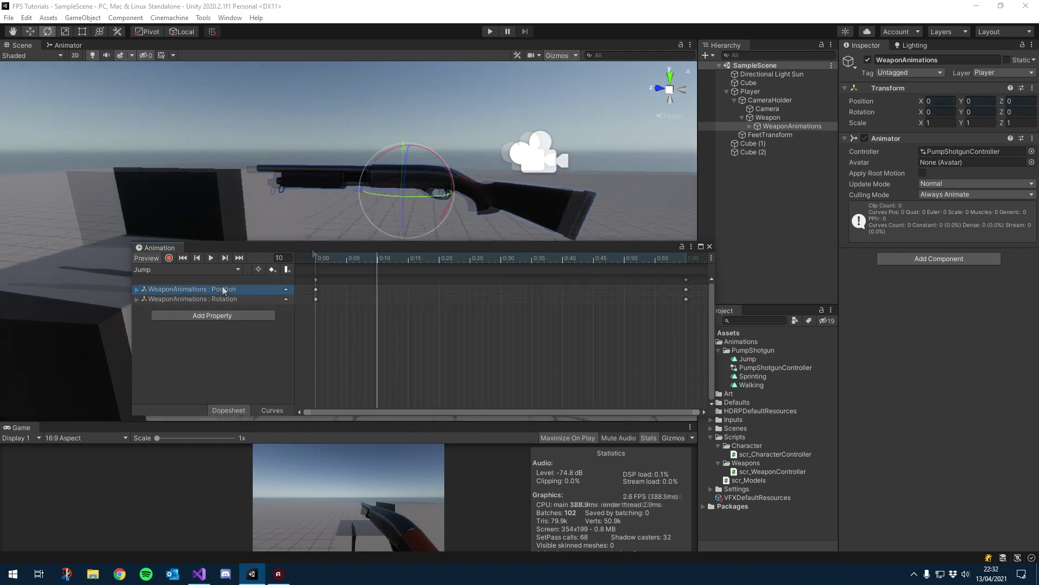
{"action": "left_click", "coordinate": [218, 300]}
{"action": "left_click_drag", "start_coordinate": [361, 261], "coordinate": [317, 261]}
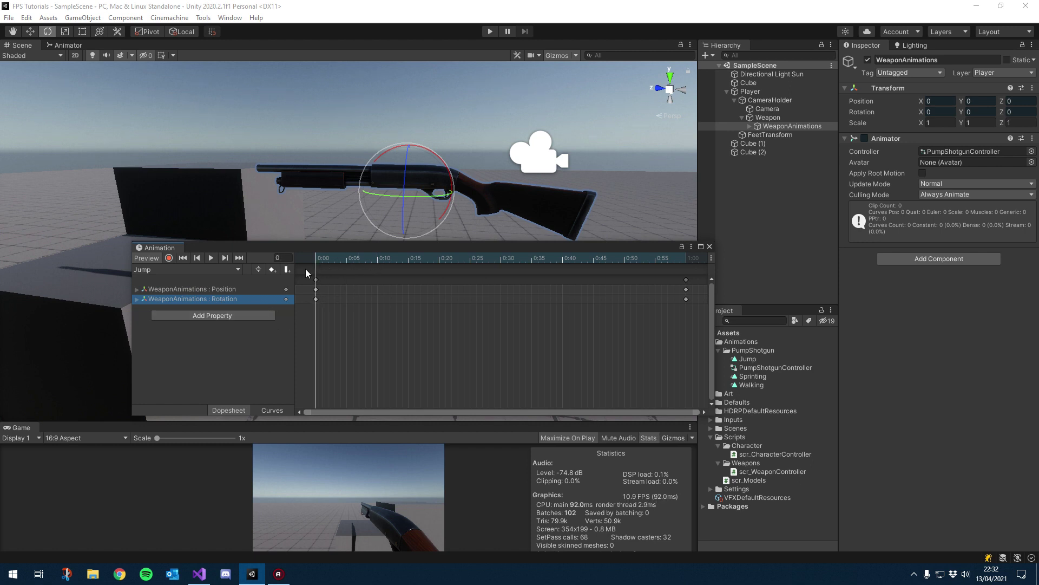
Record a lowered gun key at frame 10 and a raised key at frame 60, then preview
{"action": "left_click", "coordinate": [377, 258]}
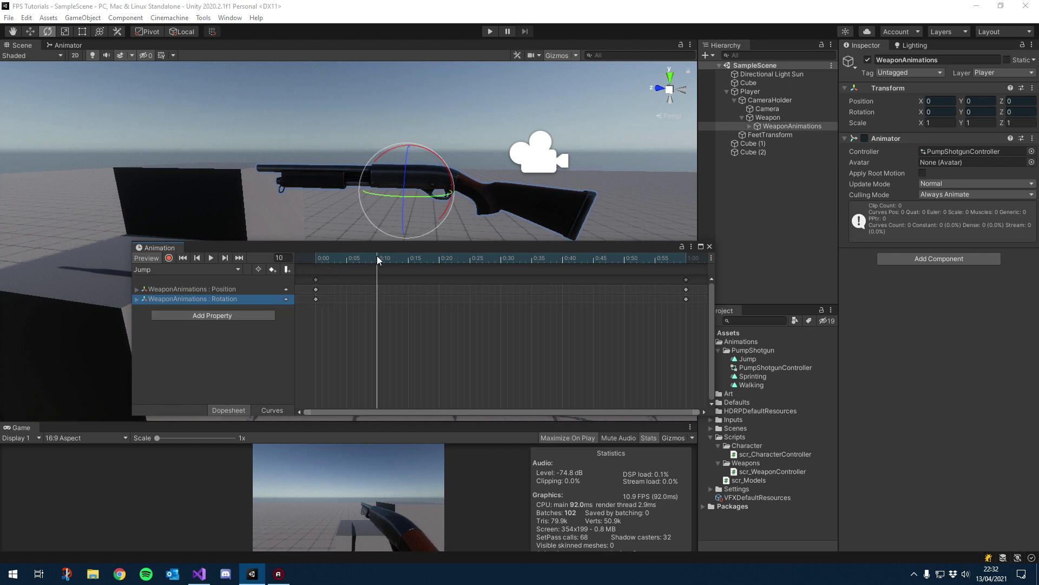
{"action": "left_click", "coordinate": [169, 258]}
{"action": "left_click_drag", "start_coordinate": [408, 209], "coordinate": [423, 168], "text": "alt"}
{"action": "key", "text": "w"}
{"action": "left_click_drag", "start_coordinate": [390, 148], "coordinate": [390, 152]}
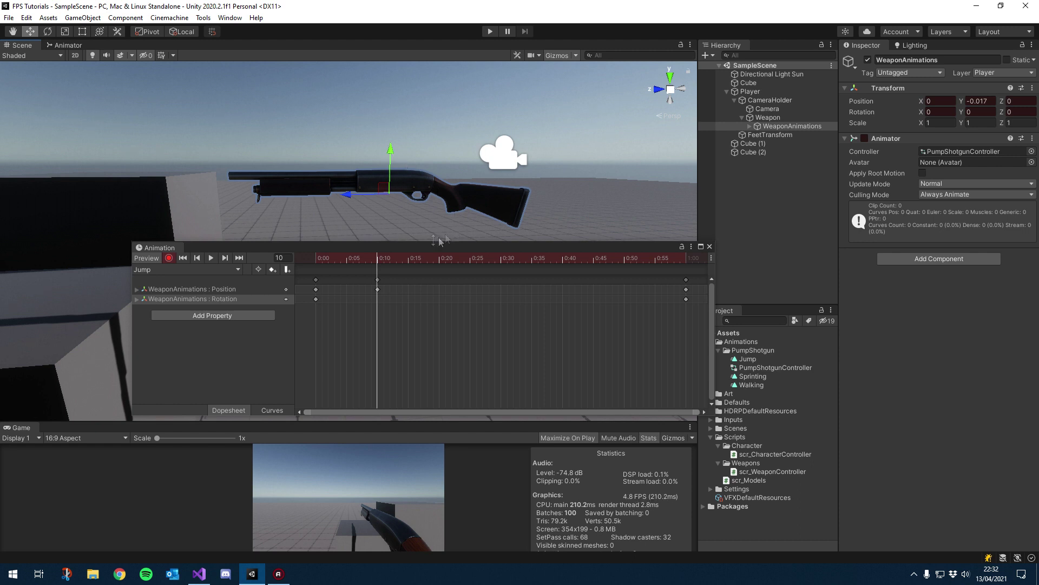
{"action": "left_click_drag", "start_coordinate": [388, 262], "coordinate": [688, 267]}
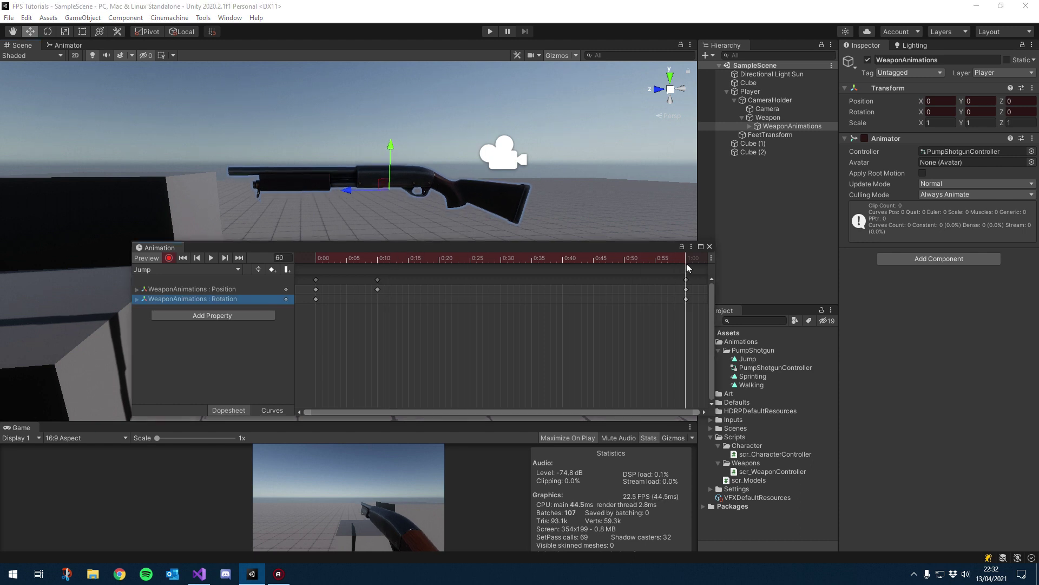
{"action": "left_click_drag", "start_coordinate": [391, 153], "coordinate": [392, 140]}
{"action": "left_click_drag", "start_coordinate": [427, 257], "coordinate": [200, 257]}
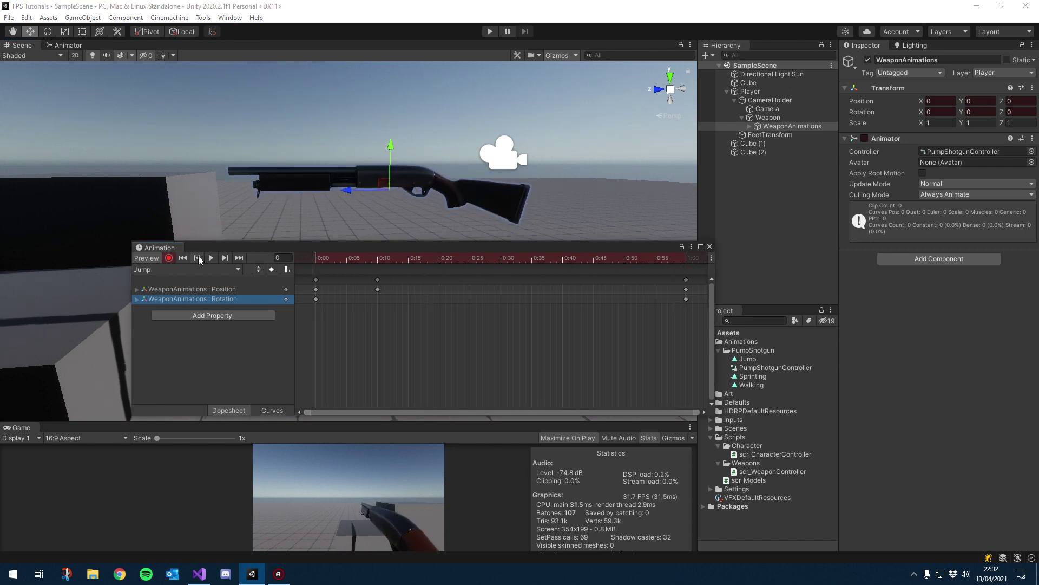
{"action": "left_click", "coordinate": [210, 258]}
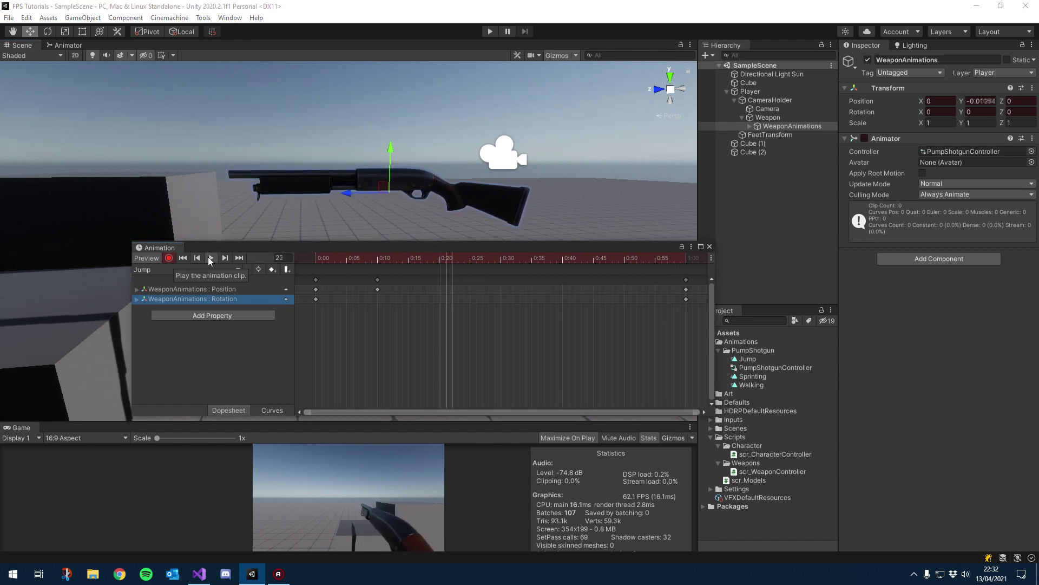
Try the middle keyframe at about 0:07, then return it to 0:10
{"action": "left_click", "coordinate": [378, 281]}
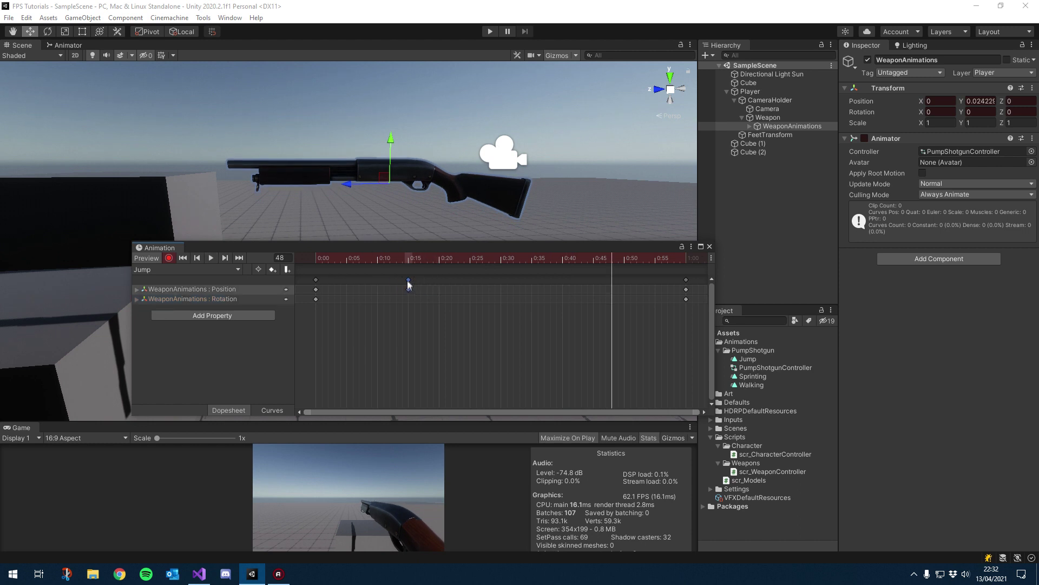
{"action": "left_click", "coordinate": [407, 260]}
{"action": "left_click", "coordinate": [210, 258]}
{"action": "left_click_drag", "start_coordinate": [408, 280], "coordinate": [359, 281]}
{"action": "left_click", "coordinate": [210, 258]}
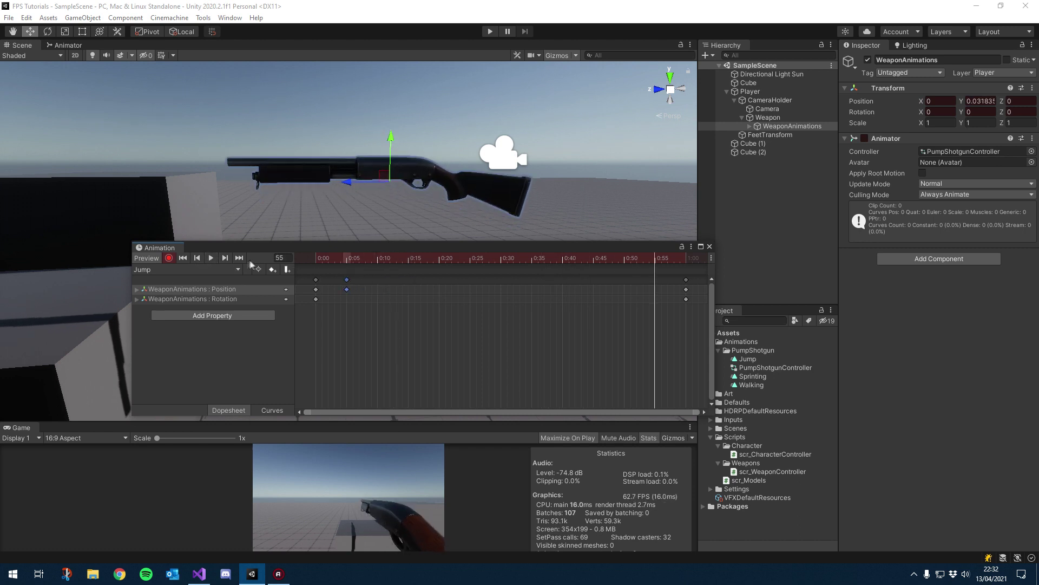
{"action": "left_click", "coordinate": [212, 258]}
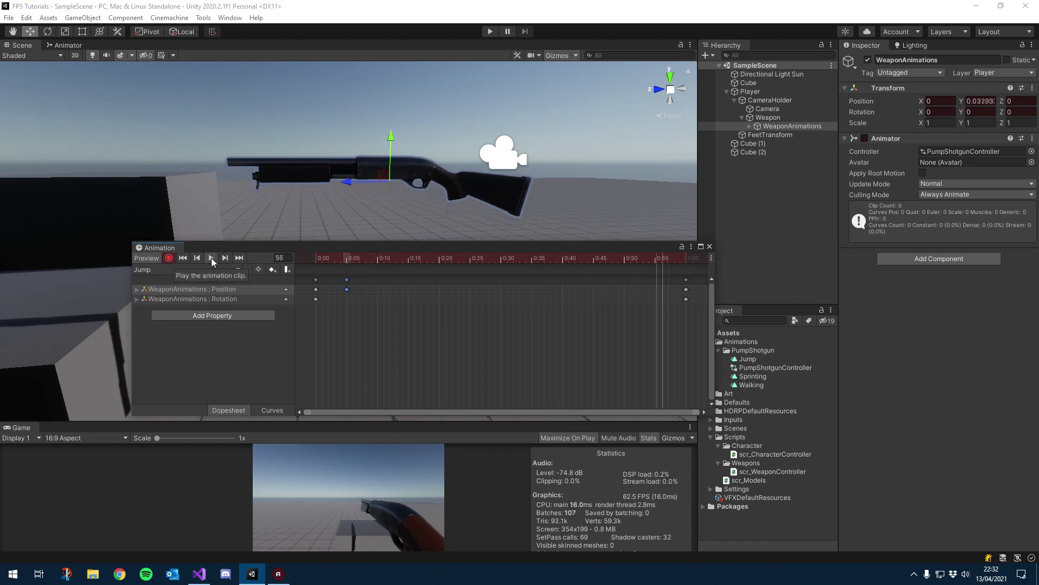
{"action": "left_click_drag", "start_coordinate": [347, 280], "coordinate": [378, 264]}
{"action": "left_click", "coordinate": [210, 259]}
{"action": "left_click", "coordinate": [209, 260]}
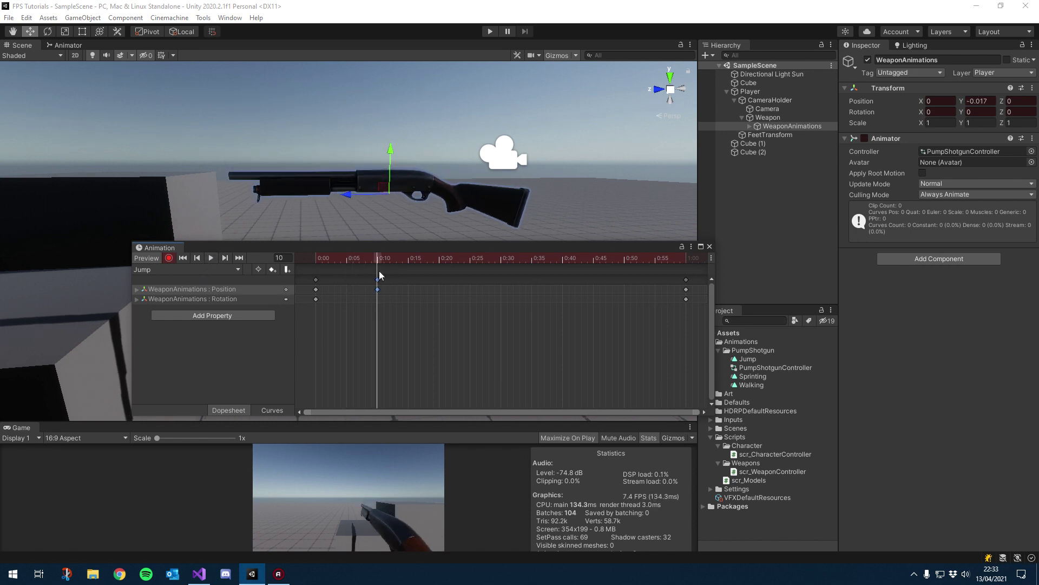
Tilt the gun with the rotate tool at frame 10 and scrub through the clip
{"action": "right_click_drag", "start_coordinate": [358, 201], "coordinate": [364, 200]}
{"action": "key", "text": "e"}
{"action": "left_click_drag", "start_coordinate": [350, 168], "coordinate": [347, 172]}
{"action": "left_click_drag", "start_coordinate": [318, 258], "coordinate": [686, 271]}
{"action": "left_click_drag", "start_coordinate": [354, 150], "coordinate": [355, 151]}
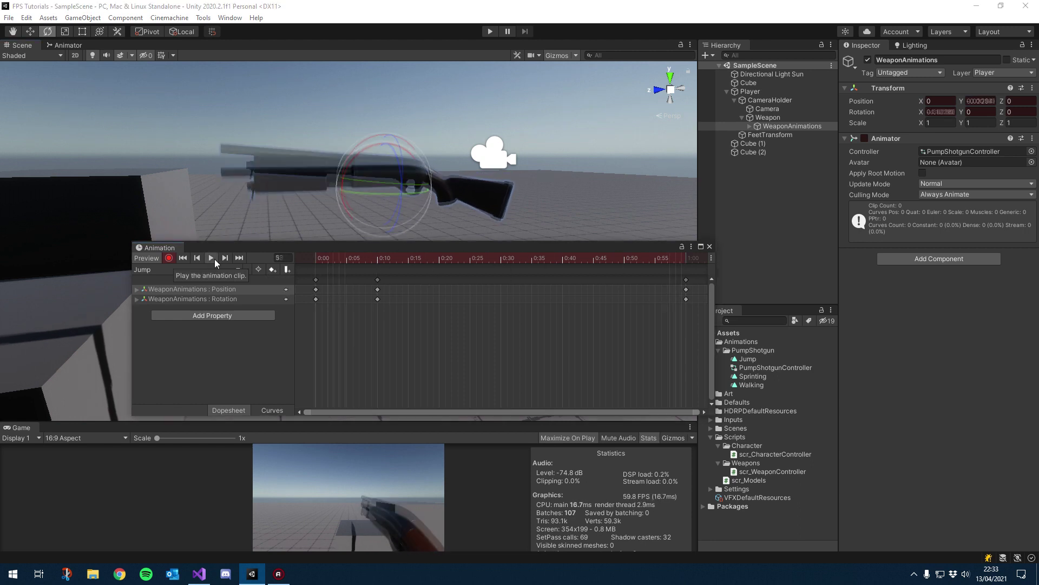
{"action": "left_click_drag", "start_coordinate": [353, 260], "coordinate": [377, 261]}
{"action": "left_click_drag", "start_coordinate": [383, 145], "coordinate": [385, 165]}
{"action": "left_click_drag", "start_coordinate": [351, 260], "coordinate": [439, 275]}
Move the lift keyframes to 0:05, lower the gun, then settle them at 0:09
{"action": "left_click_drag", "start_coordinate": [378, 280], "coordinate": [346, 263]}
{"action": "key", "text": "w"}
{"action": "left_click_drag", "start_coordinate": [383, 148], "coordinate": [383, 156]}
{"action": "left_click", "coordinate": [210, 258]}
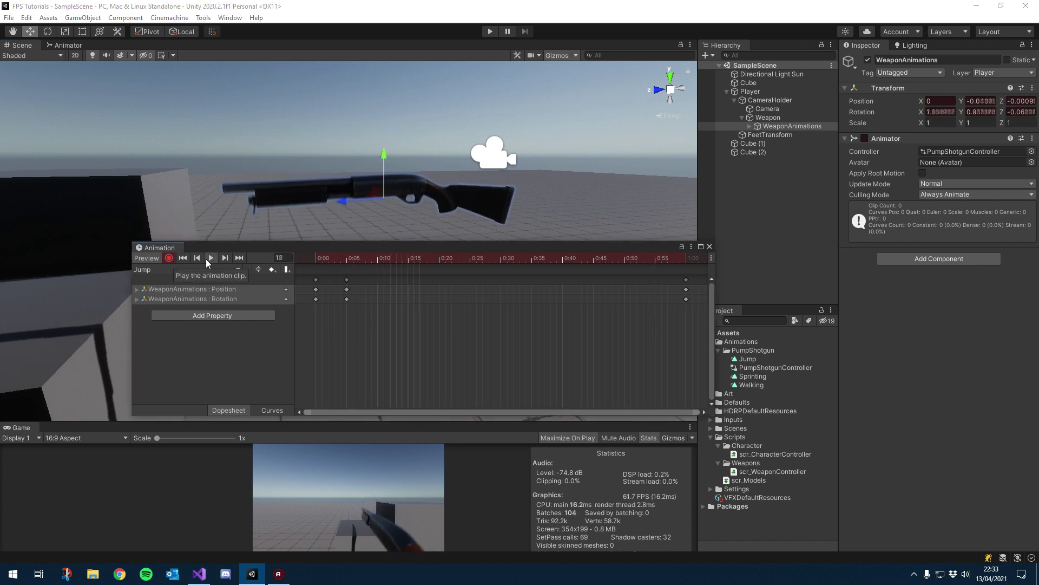
{"action": "left_click", "coordinate": [318, 261]}
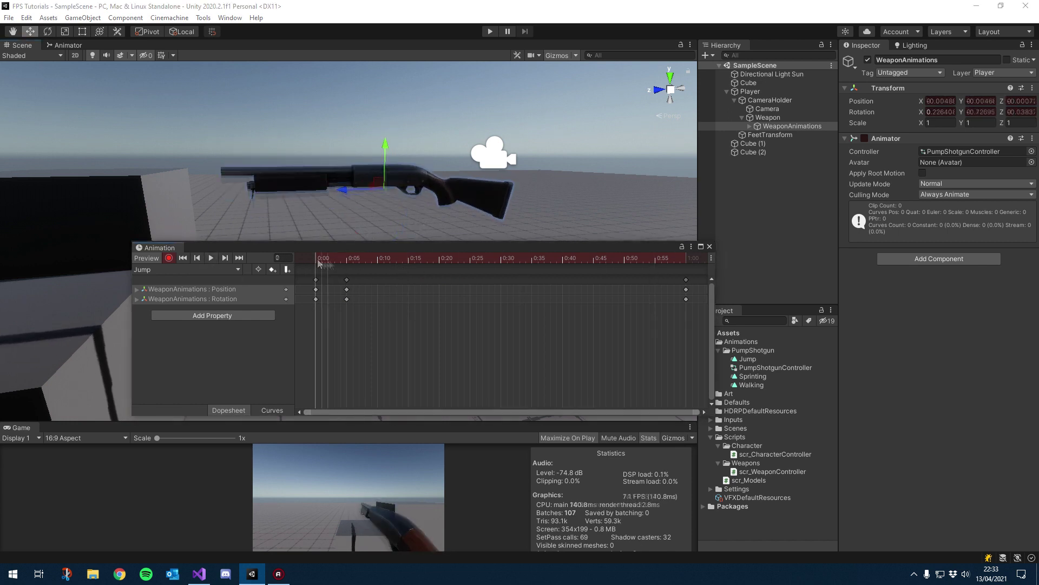
{"action": "left_click_drag", "start_coordinate": [347, 279], "coordinate": [371, 279]}
{"action": "left_click", "coordinate": [210, 259]}
{"action": "left_click", "coordinate": [317, 260]}
{"action": "left_click", "coordinate": [346, 260]}
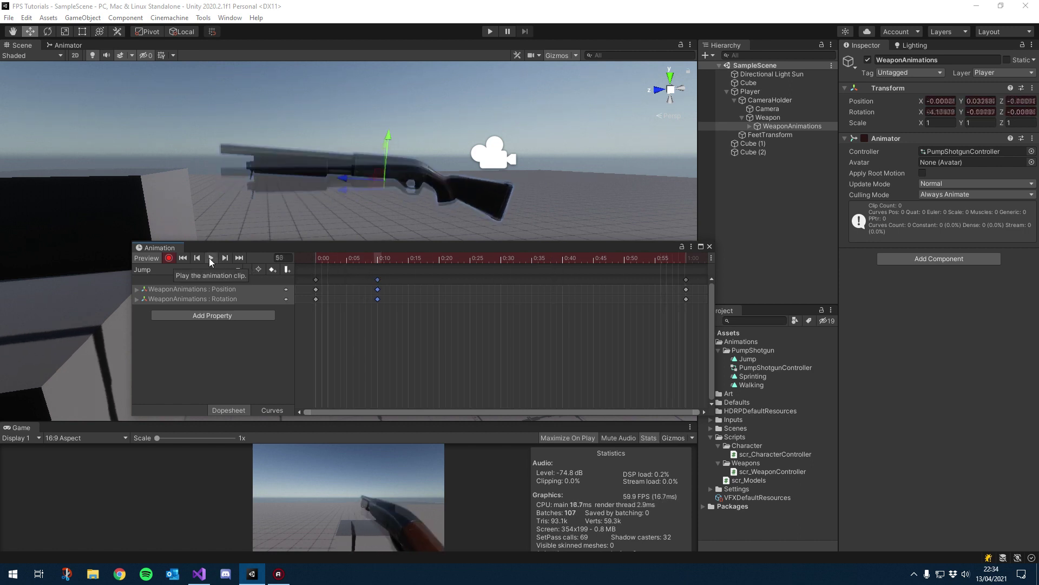
Raise the gun to key Position at 0:25 and preview the Jump clip
{"action": "left_click", "coordinate": [479, 260]}
{"action": "left_click_drag", "start_coordinate": [479, 261], "coordinate": [470, 260]}
{"action": "left_click_drag", "start_coordinate": [389, 152], "coordinate": [390, 148]}
{"action": "left_click", "coordinate": [210, 258]}
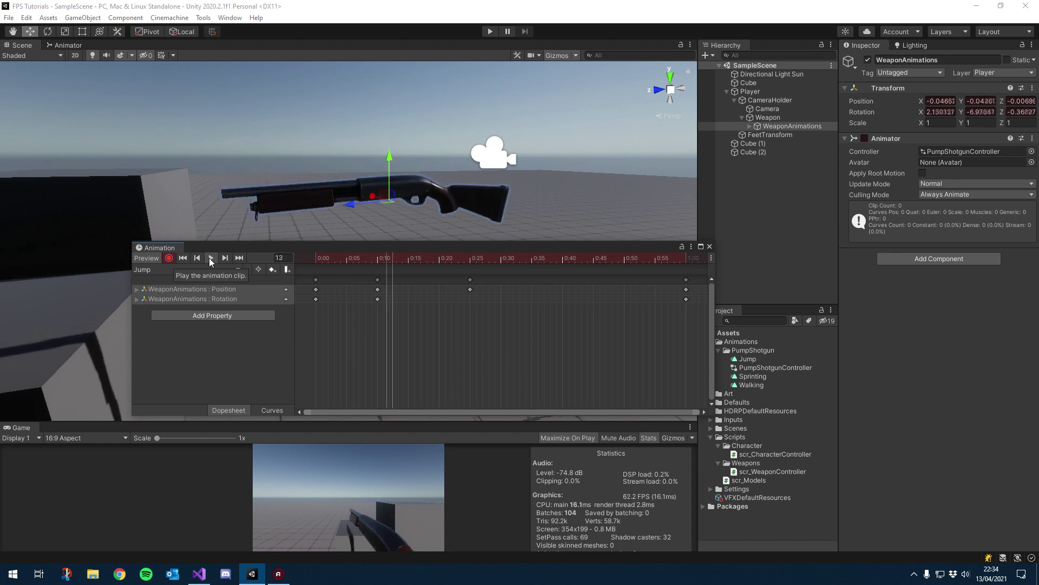
{"action": "left_click", "coordinate": [210, 258]}
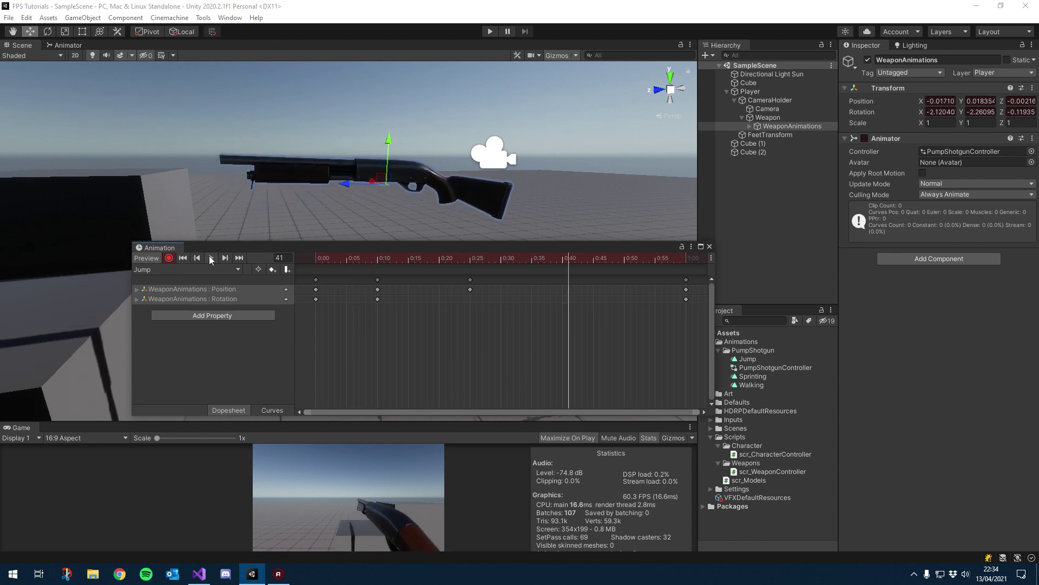
{"action": "left_click_drag", "start_coordinate": [434, 248], "coordinate": [371, 263]}
Review the Jump clip's motion and its frame-40 end pose, then turn off keyframe recording
{"action": "left_click_drag", "start_coordinate": [309, 218], "coordinate": [295, 263], "text": "alt"}
{"action": "left_click_drag", "start_coordinate": [395, 262], "coordinate": [525, 267]}
{"action": "key", "text": "alt"}
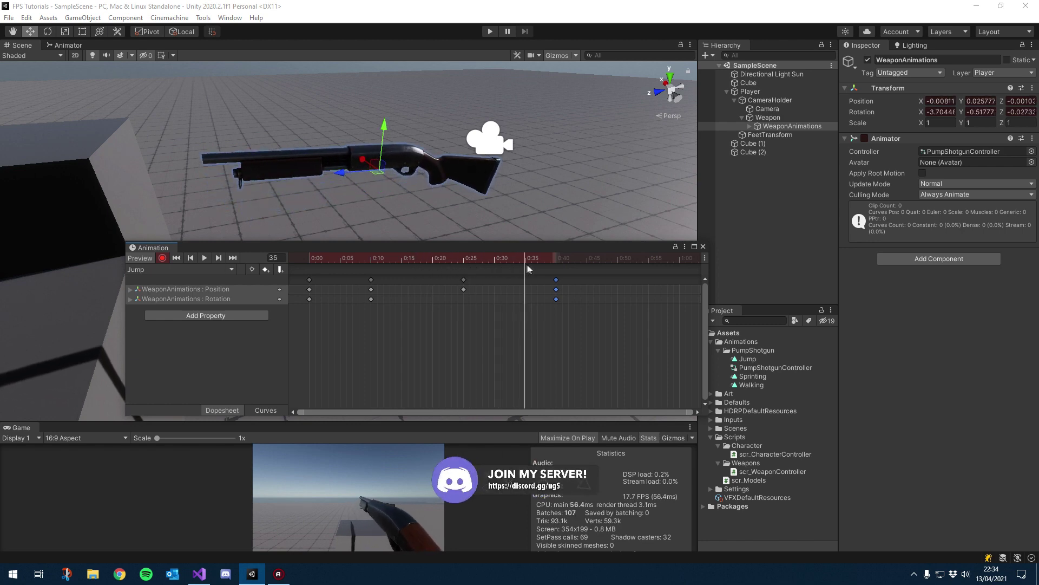
{"action": "left_click", "coordinate": [206, 258]}
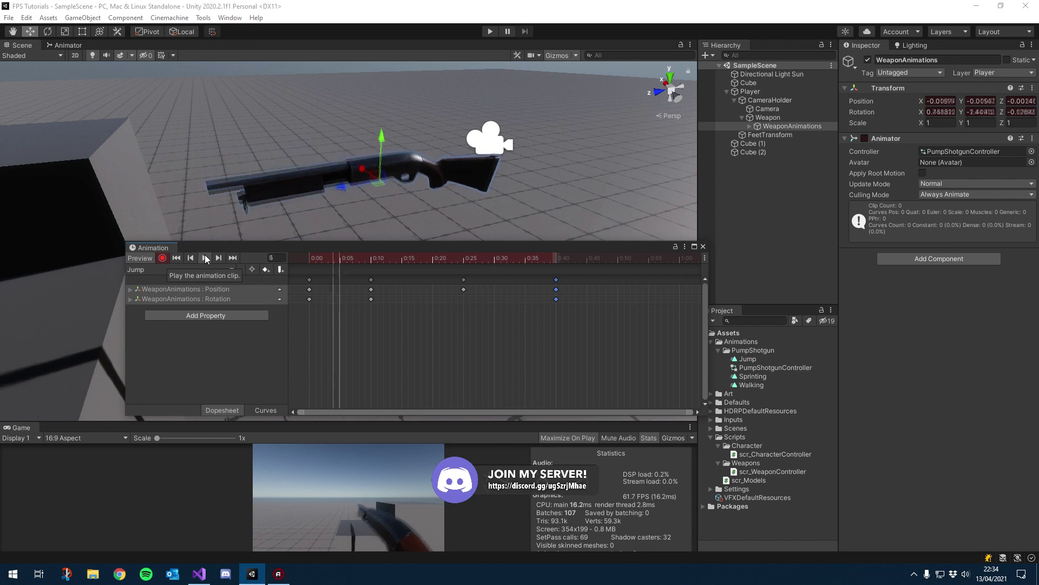
{"action": "left_click", "coordinate": [205, 258]}
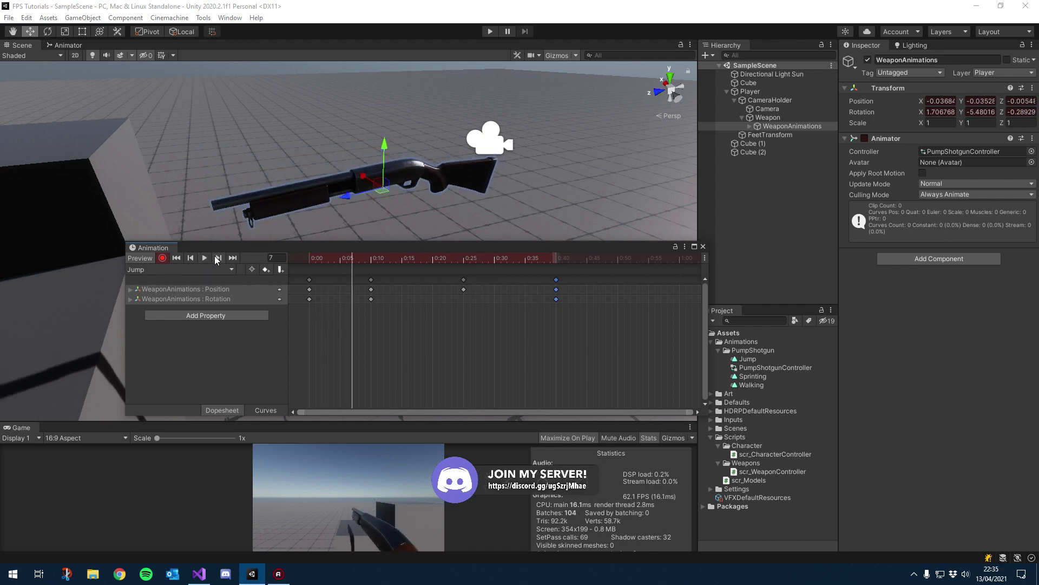
{"action": "left_click", "coordinate": [556, 262]}
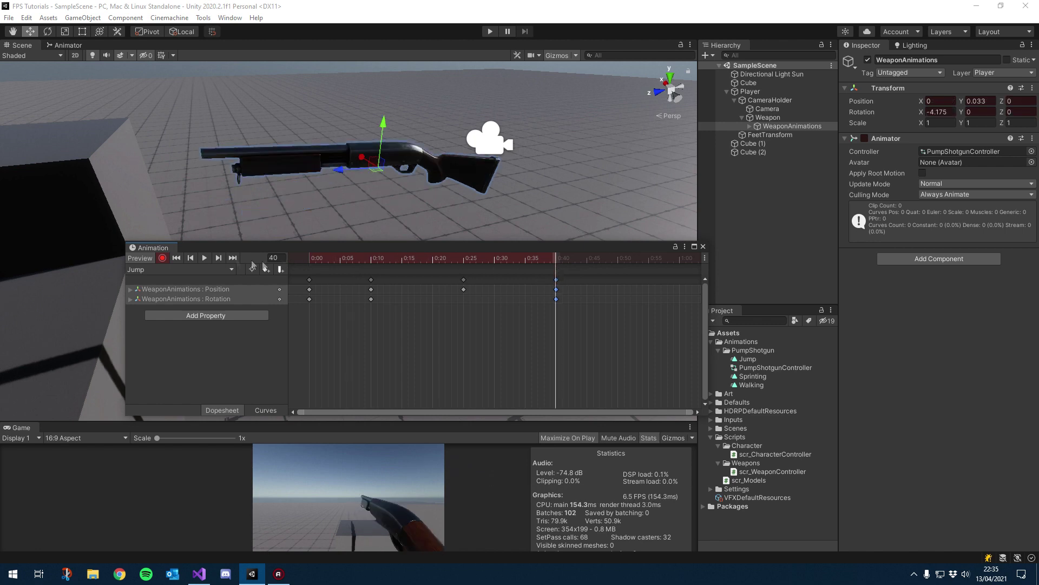
{"action": "left_click", "coordinate": [162, 259]}
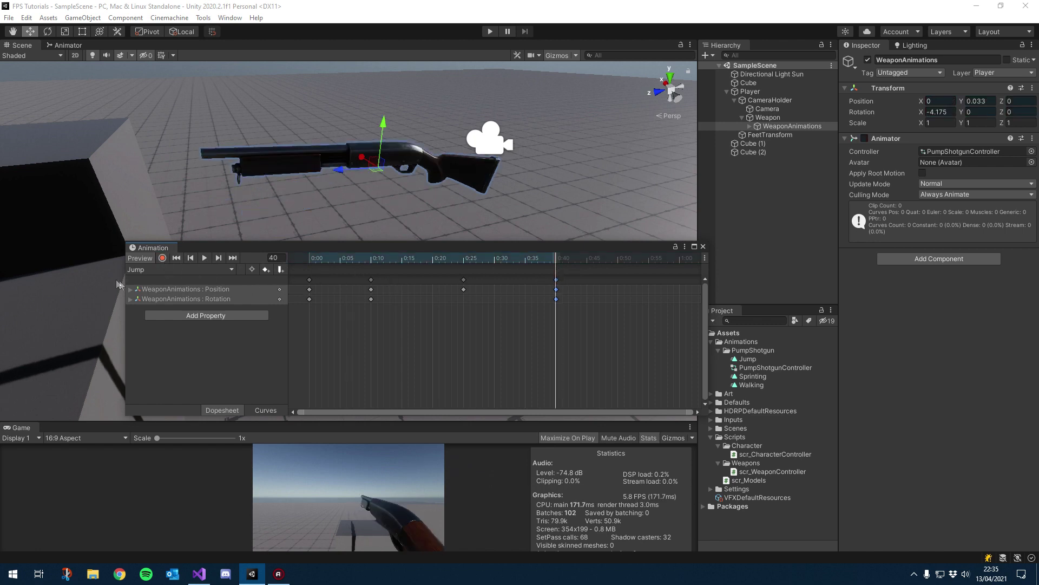
{"action": "left_click", "coordinate": [178, 270]}
Create a new animation clip named 'FallingIdle'
{"action": "left_click", "coordinate": [172, 320]}
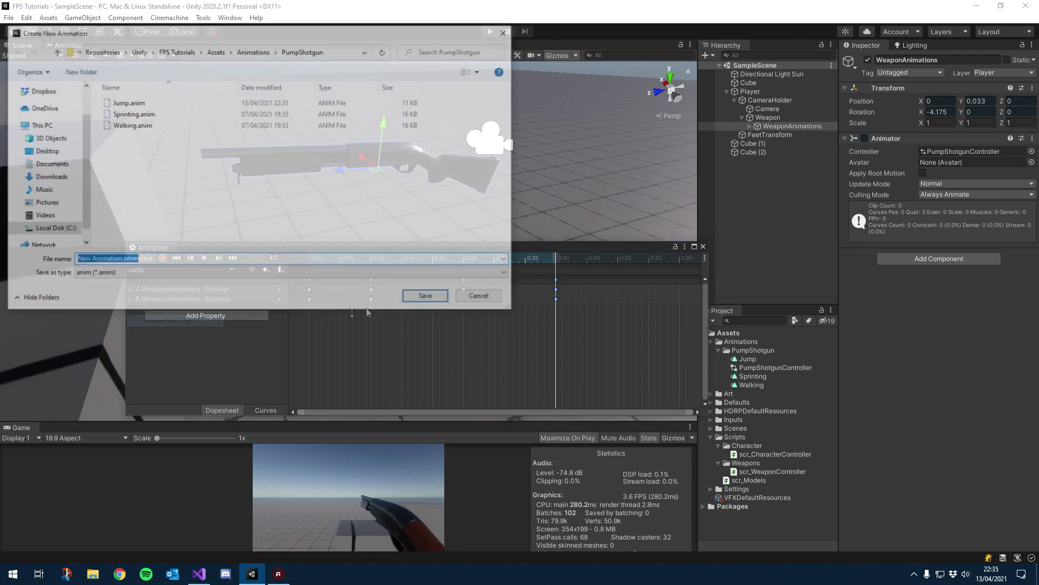
{"action": "left_click", "coordinate": [129, 259]}
{"action": "left_click_drag", "start_coordinate": [118, 261], "coordinate": [103, 261]}
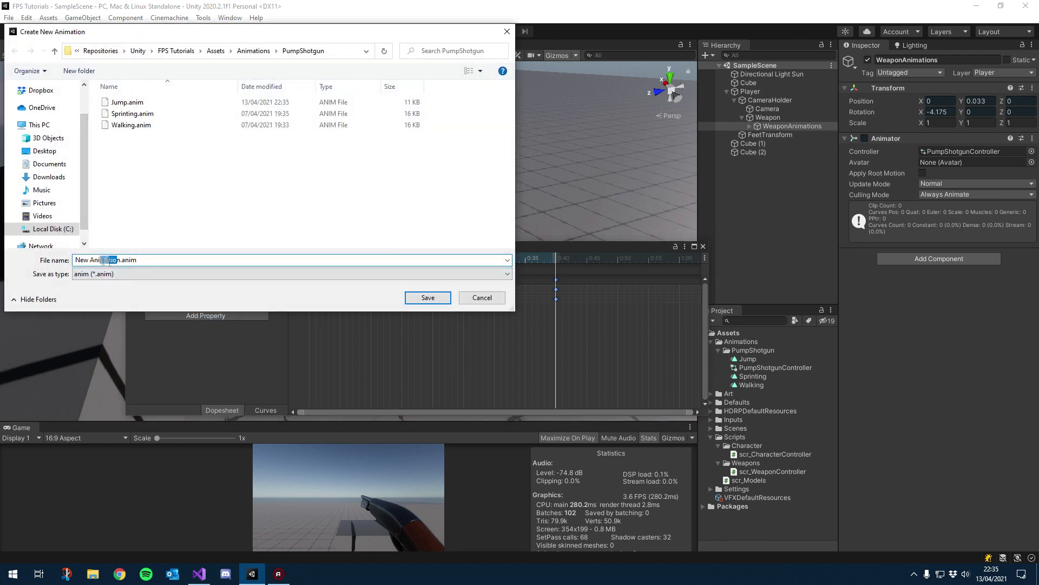
{"action": "type", "text": "Fa"}
{"action": "type", "text": "llingIdle"}
{"action": "key", "text": "Return"}
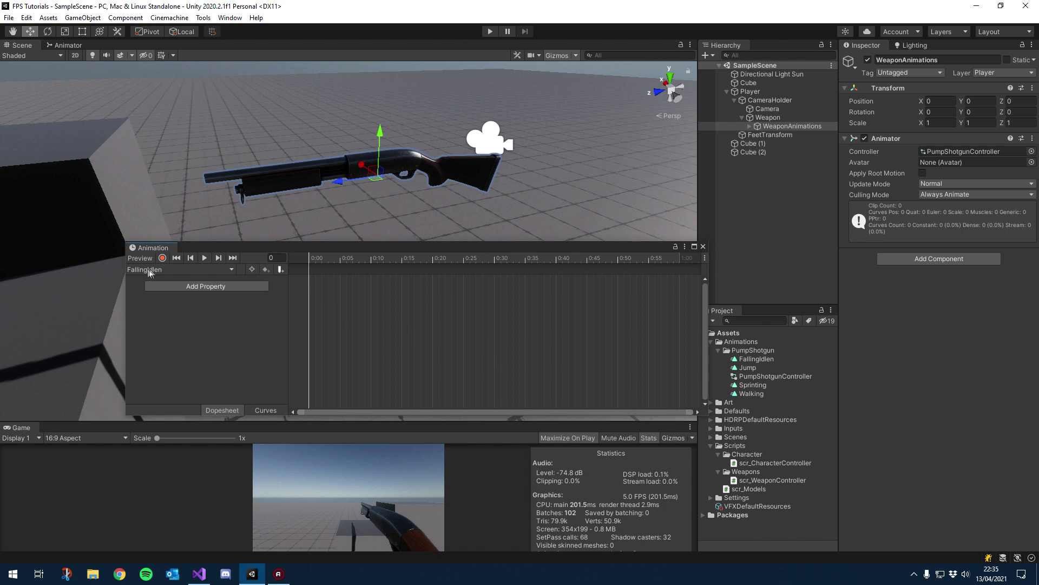
Add the gun's Transform Position and Rotation as animated properties
{"action": "left_click", "coordinate": [180, 286]}
{"action": "left_click", "coordinate": [275, 285]}
{"action": "left_click", "coordinate": [502, 294]}
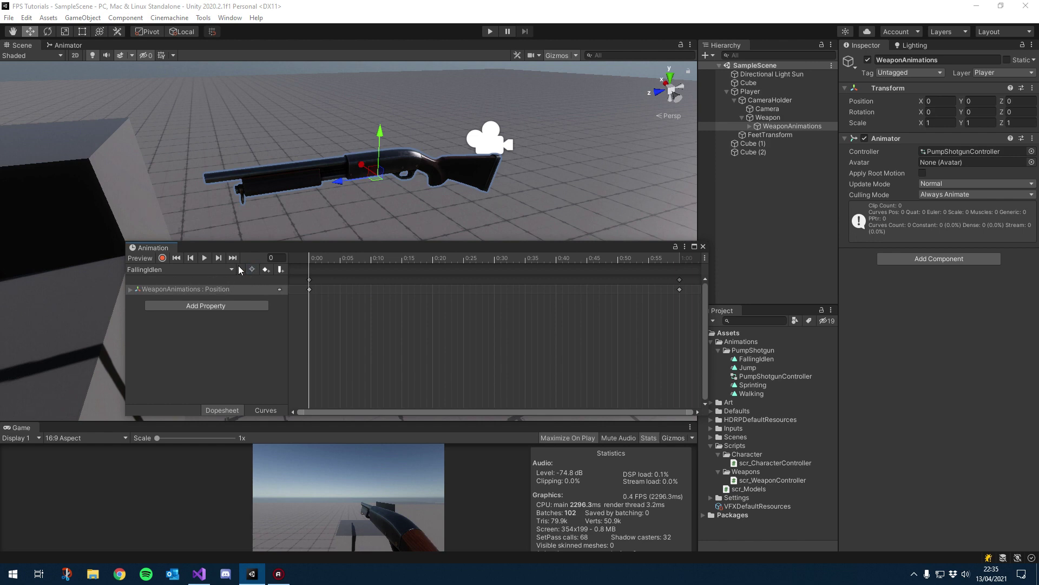
{"action": "left_click", "coordinate": [192, 305]}
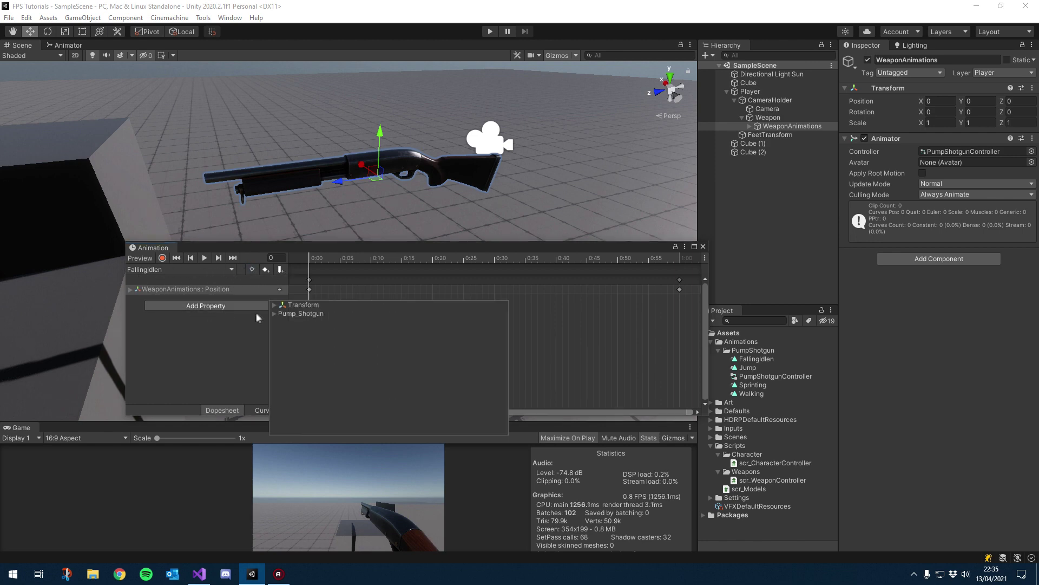
{"action": "left_click", "coordinate": [503, 314]}
Toggle recording at frame 20, then switch to the Jump clip and back to FallingIdle
{"action": "left_click_drag", "start_coordinate": [294, 258], "coordinate": [339, 261]}
{"action": "left_click", "coordinate": [163, 258]}
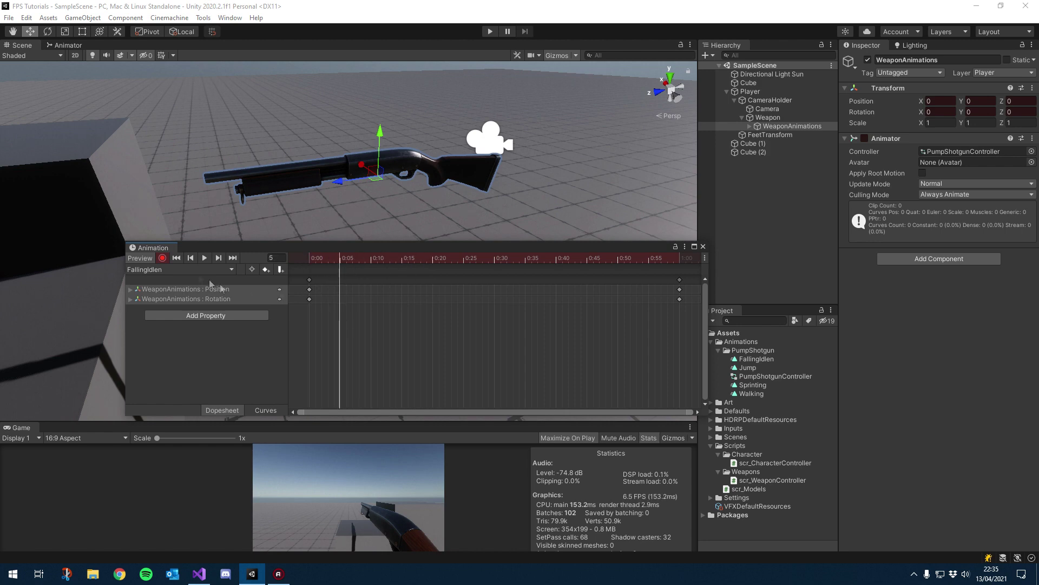
{"action": "left_click", "coordinate": [163, 258]}
{"action": "left_click", "coordinate": [161, 269]}
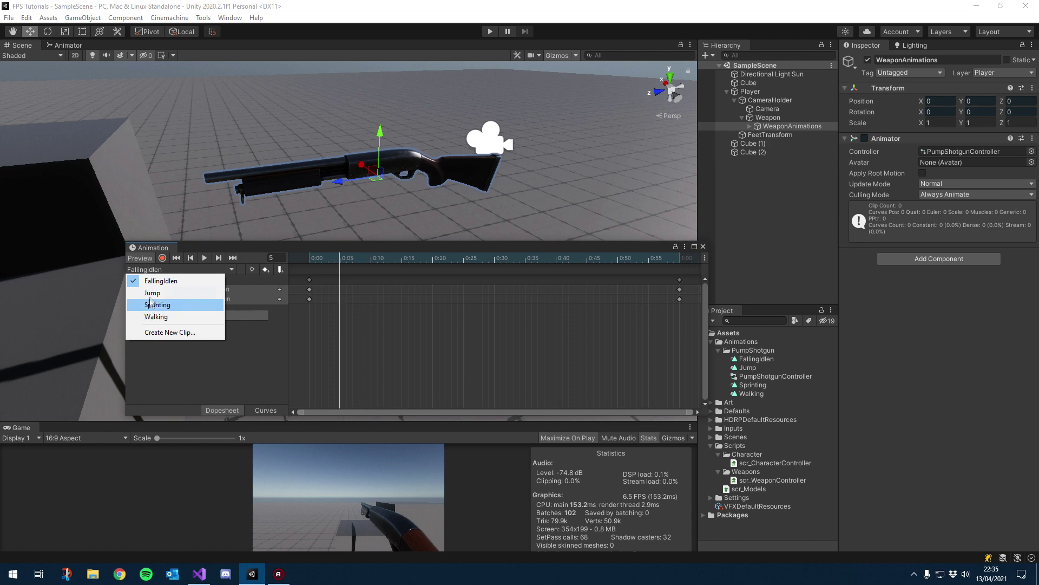
{"action": "left_click", "coordinate": [152, 292]}
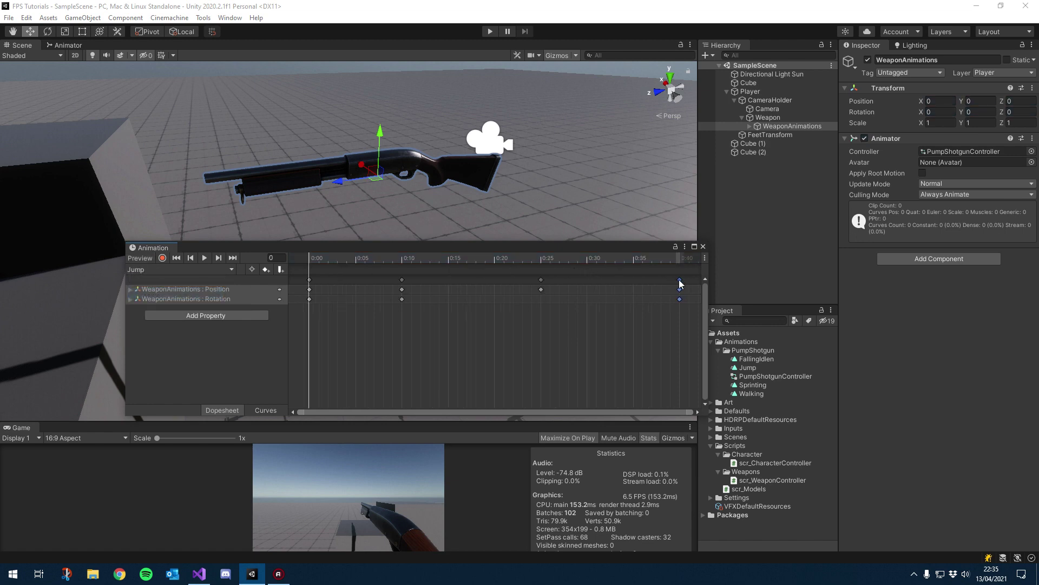
{"action": "left_click", "coordinate": [173, 269]}
{"action": "left_click", "coordinate": [163, 280]}
Paste the copied pose as keyframes at 0:00 and 1:00, replacing the default start and end keys
{"action": "left_click", "coordinate": [365, 262]}
{"action": "key", "text": "ctrl+v"}
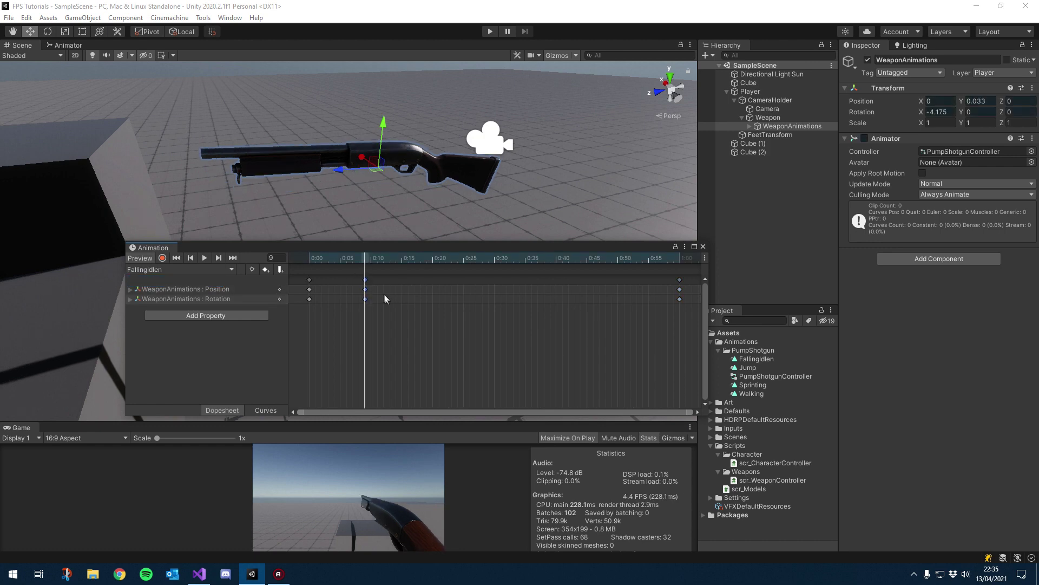
{"action": "mouse_move", "coordinate": [366, 258]}
{"action": "left_mouse_down"}
{"action": "mouse_move", "coordinate": [290, 265]}
{"action": "mouse_move", "coordinate": [369, 269]}
{"action": "left_mouse_up"}
{"action": "left_click", "coordinate": [310, 280]}
{"action": "key", "text": "Delete"}
{"action": "left_click_drag", "start_coordinate": [325, 279], "coordinate": [301, 264]}
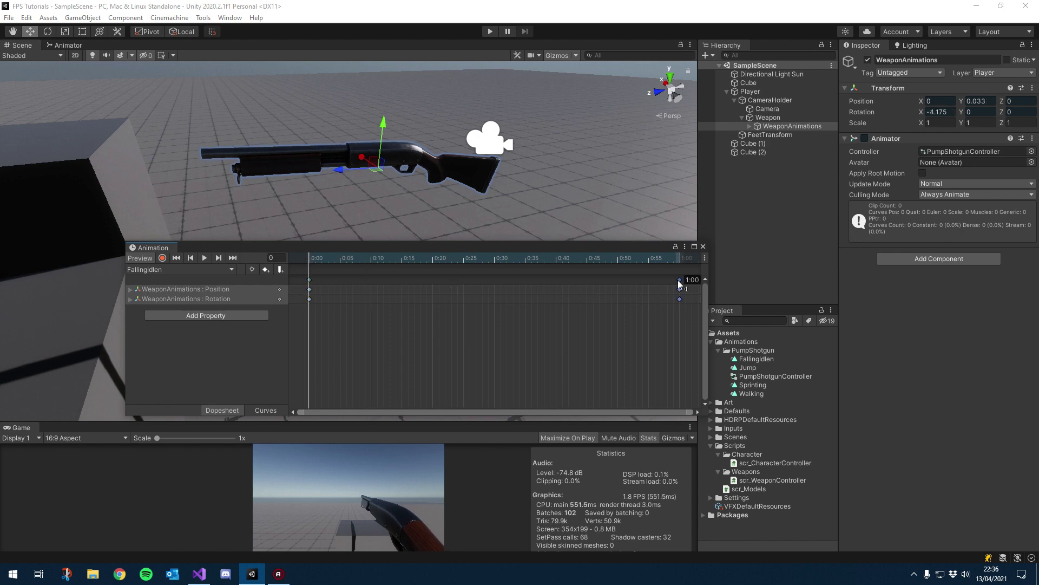
{"action": "key", "text": "Delete"}
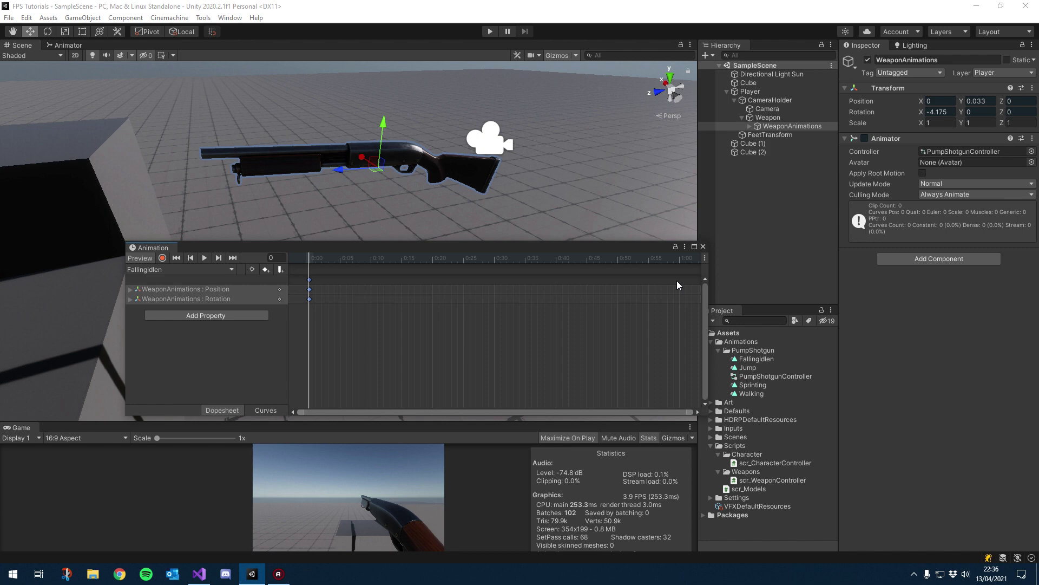
{"action": "left_click", "coordinate": [679, 259]}
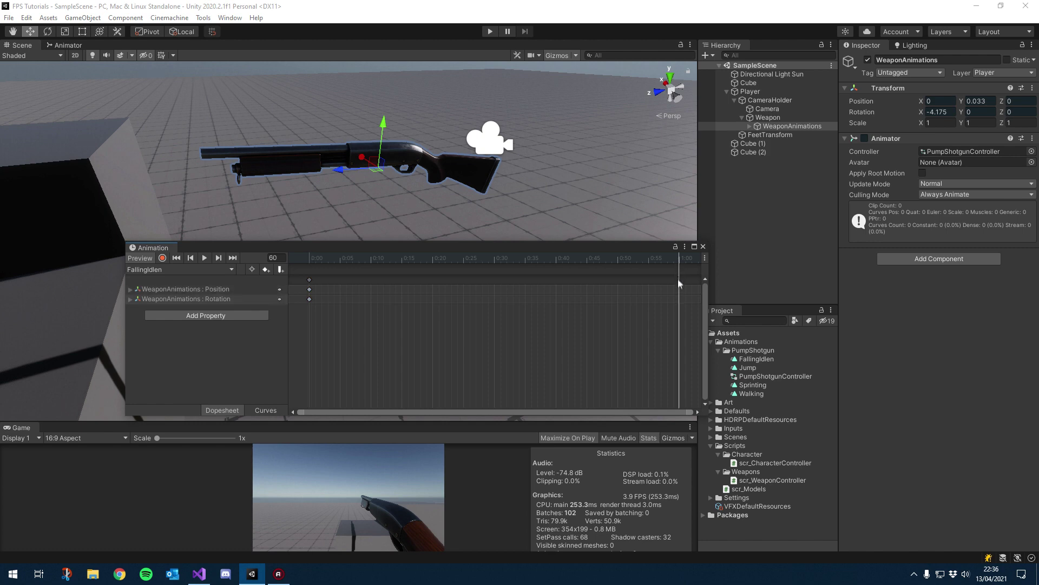
{"action": "key", "text": "ctrl+v"}
Record gentle rotation tilt keyframes on the gun at 0:15, 0:30 and 0:48
{"action": "left_click_drag", "start_coordinate": [675, 257], "coordinate": [500, 268]}
{"action": "key", "text": "e"}
{"action": "left_click_drag", "start_coordinate": [378, 126], "coordinate": [372, 150]}
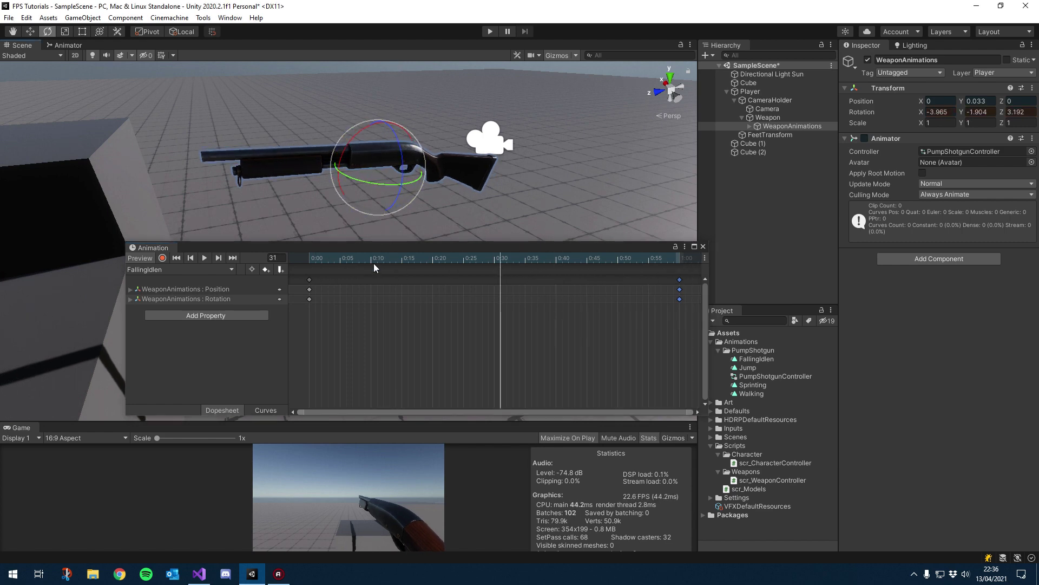
{"action": "key", "text": "ctrl+z"}
{"action": "left_click", "coordinate": [162, 257]}
{"action": "left_click_drag", "start_coordinate": [379, 135], "coordinate": [378, 159]}
{"action": "left_click", "coordinate": [401, 257]}
{"action": "left_click", "coordinate": [605, 257]}
{"action": "left_click_drag", "start_coordinate": [401, 163], "coordinate": [410, 164]}
Preview the FallingIdle sway, stop recording and scrub back through the clip
{"action": "left_click", "coordinate": [204, 258]}
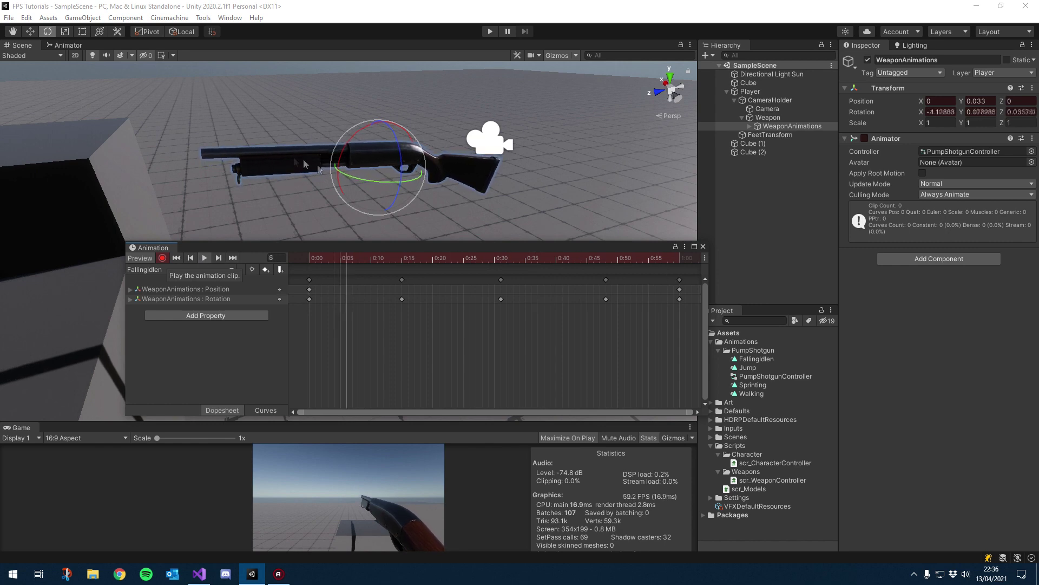
{"action": "left_click", "coordinate": [204, 259]}
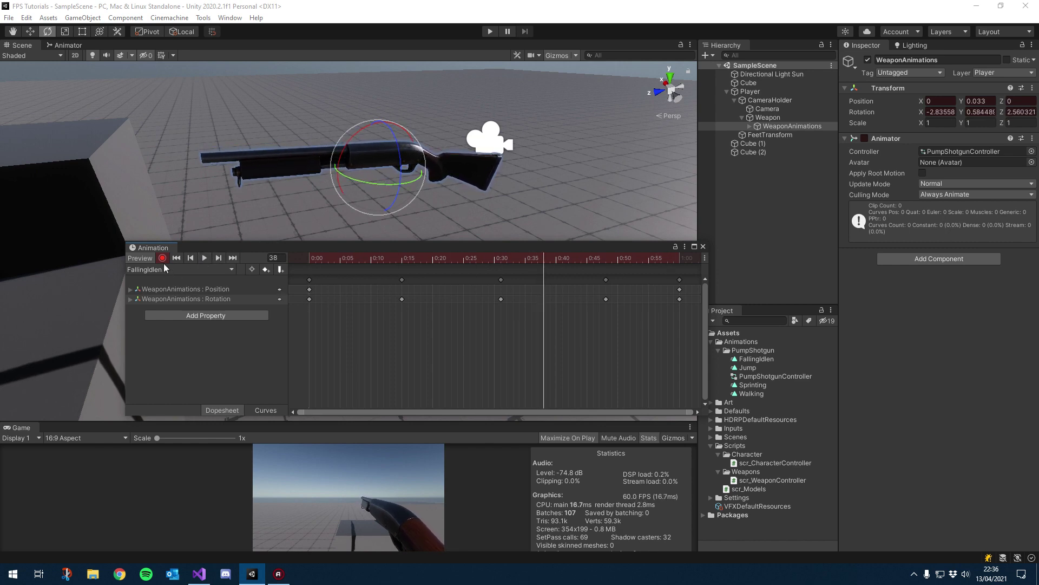
{"action": "left_click", "coordinate": [163, 258]}
{"action": "left_click_drag", "start_coordinate": [449, 258], "coordinate": [280, 260]}
Create a new clip named 'Landing' from the Animation window's clip list
{"action": "left_click", "coordinate": [179, 270]}
{"action": "left_click", "coordinate": [170, 332]}
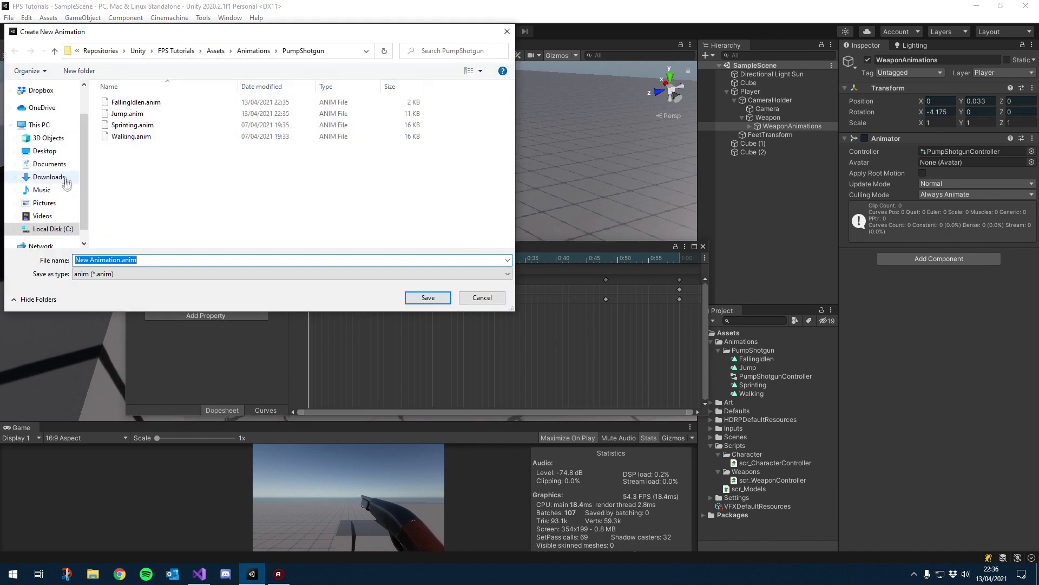
{"action": "left_click", "coordinate": [120, 260]}
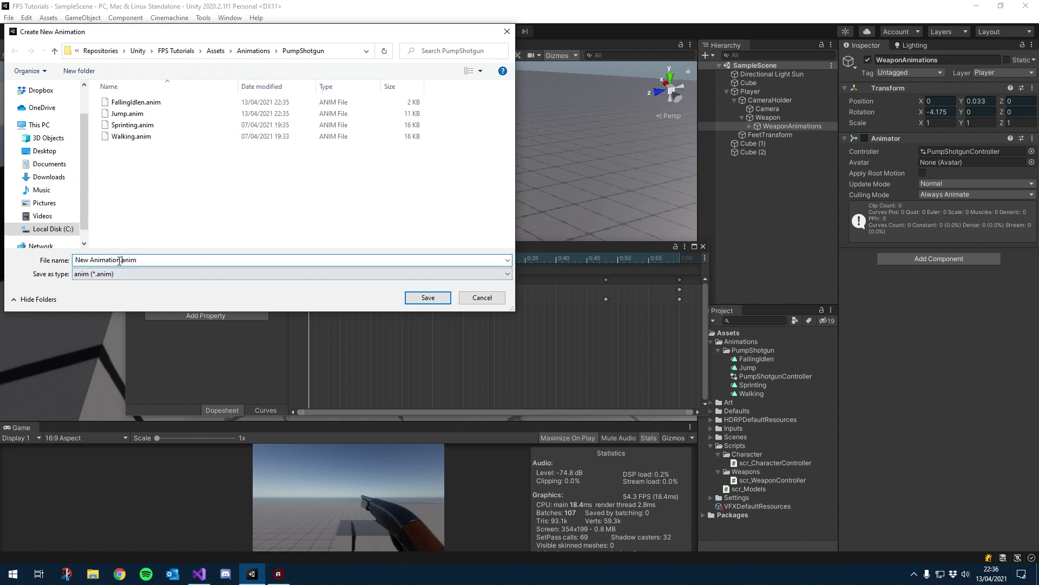
{"action": "key", "text": "BackSpace"}
{"action": "key", "text": "Return"}
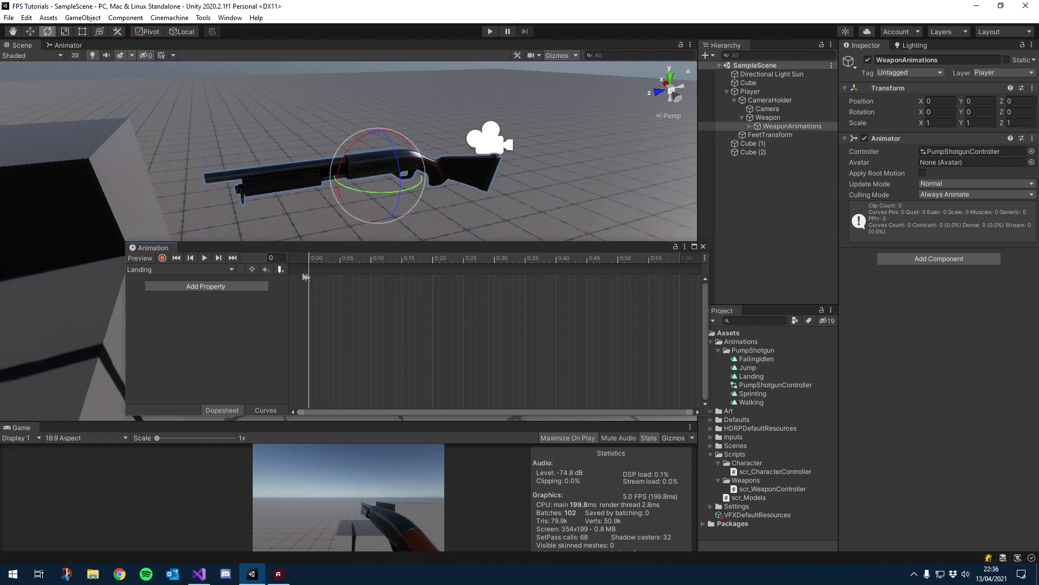
Add the weapon's Transform Position and Rotation as animated properties
{"action": "left_click", "coordinate": [229, 287]}
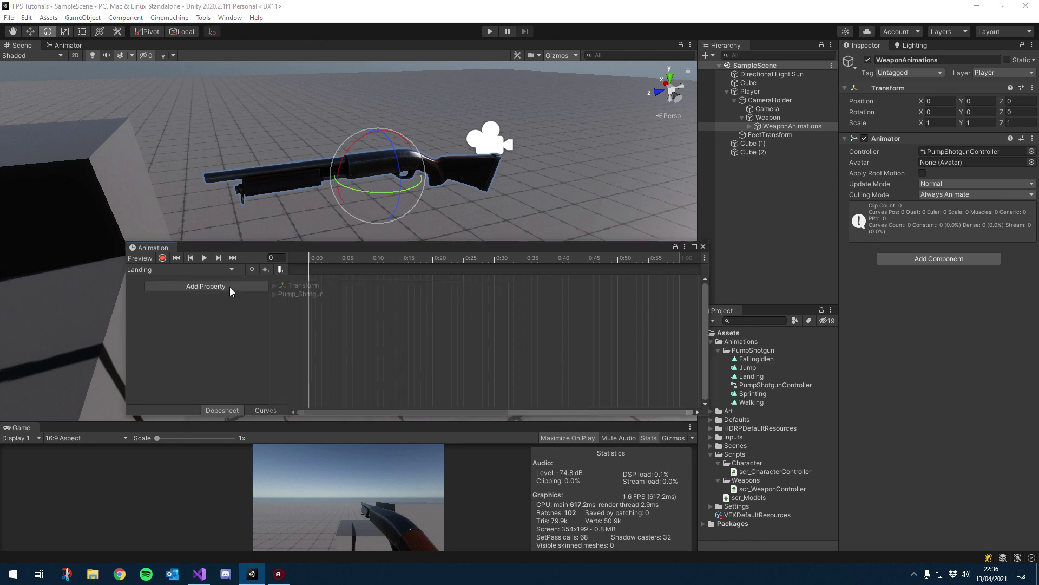
{"action": "left_click", "coordinate": [277, 285]}
{"action": "left_click", "coordinate": [490, 293]}
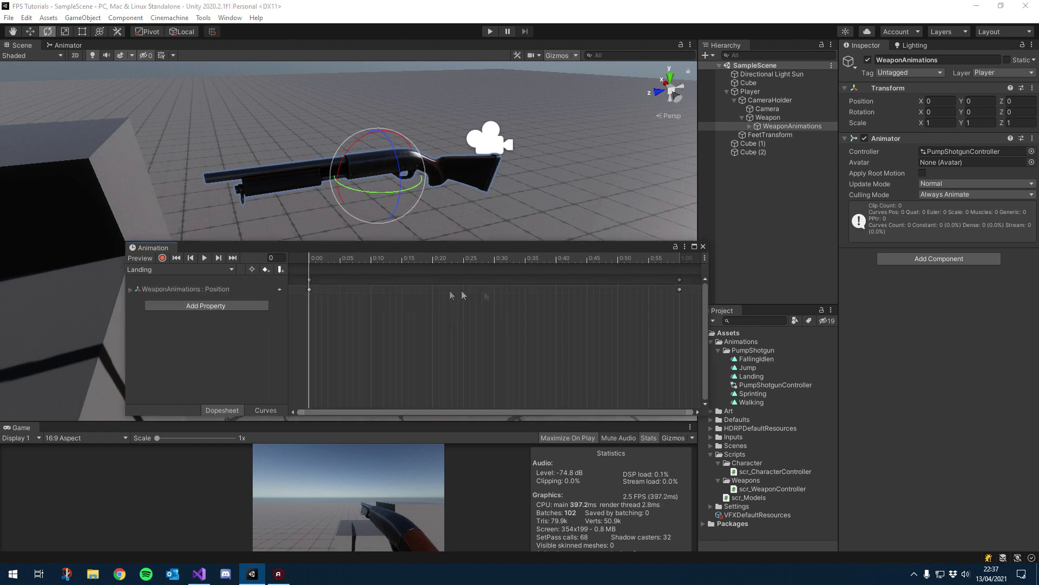
{"action": "left_click", "coordinate": [228, 306]}
{"action": "left_click", "coordinate": [275, 306]}
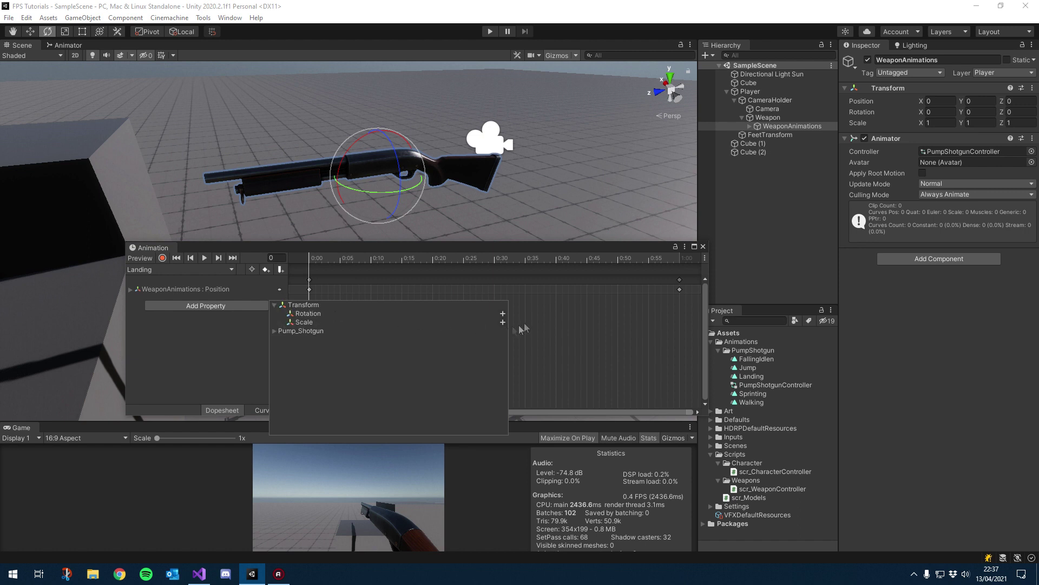
{"action": "left_click", "coordinate": [503, 315]}
Paste the tilted gun pose at frame 6 and delete the frame-0 and end keyframes
{"action": "left_click", "coordinate": [345, 258]}
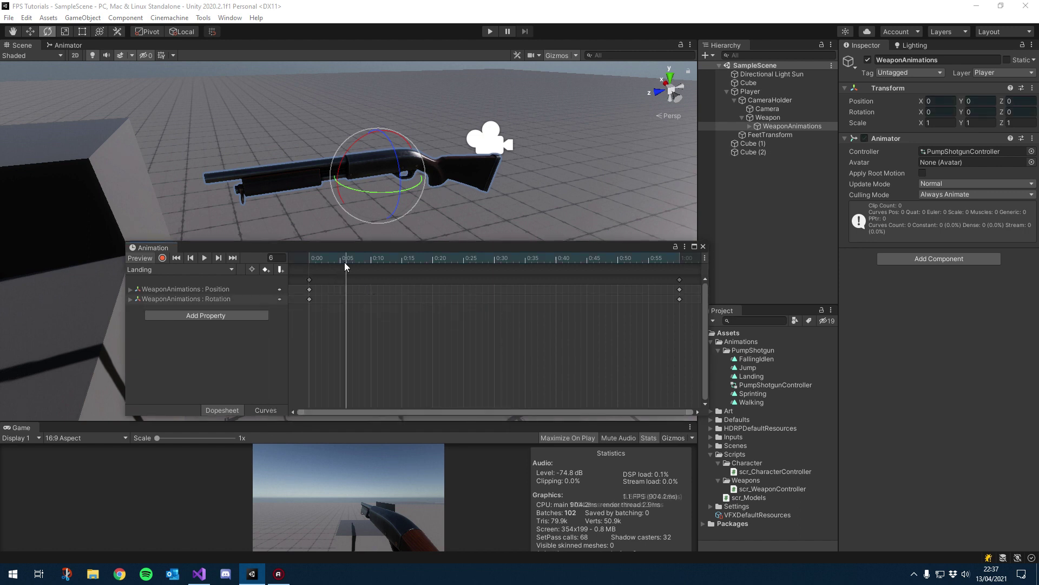
{"action": "key", "text": "ctrl+v"}
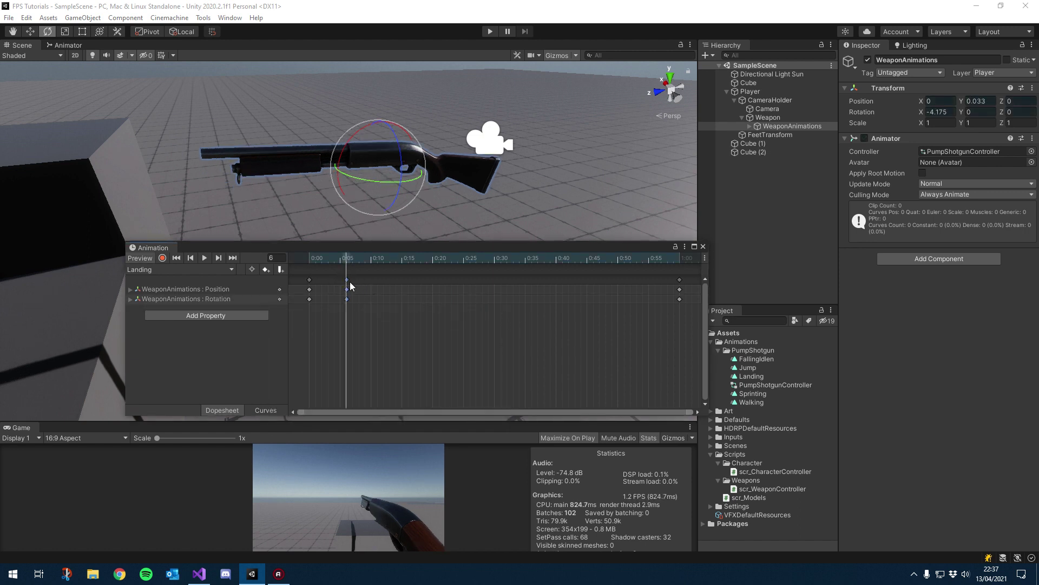
{"action": "left_click", "coordinate": [310, 280]}
{"action": "key", "text": "Delete"}
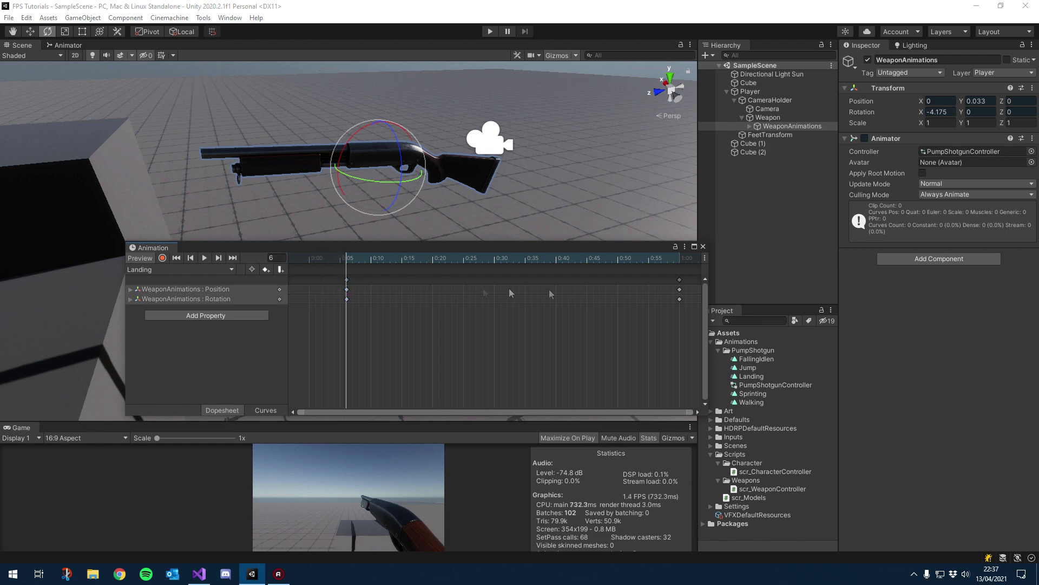
{"action": "left_click", "coordinate": [680, 279]}
{"action": "key", "text": "Delete"}
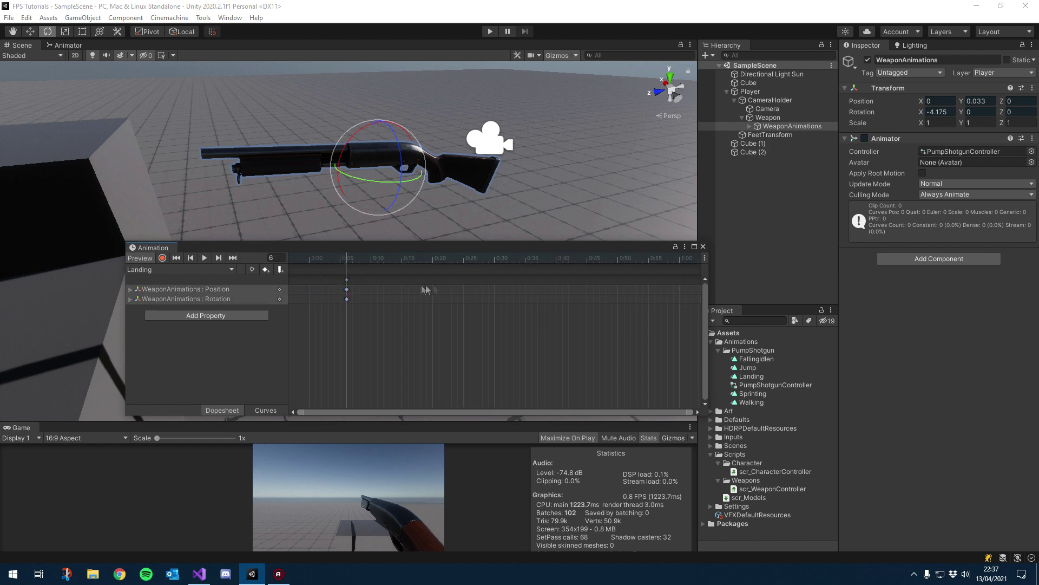
{"action": "left_click", "coordinate": [347, 279]}
{"action": "key", "text": "ctrl+alt+backslash"}
{"action": "left_click", "coordinate": [599, 287]}
{"action": "left_click", "coordinate": [569, 9]}
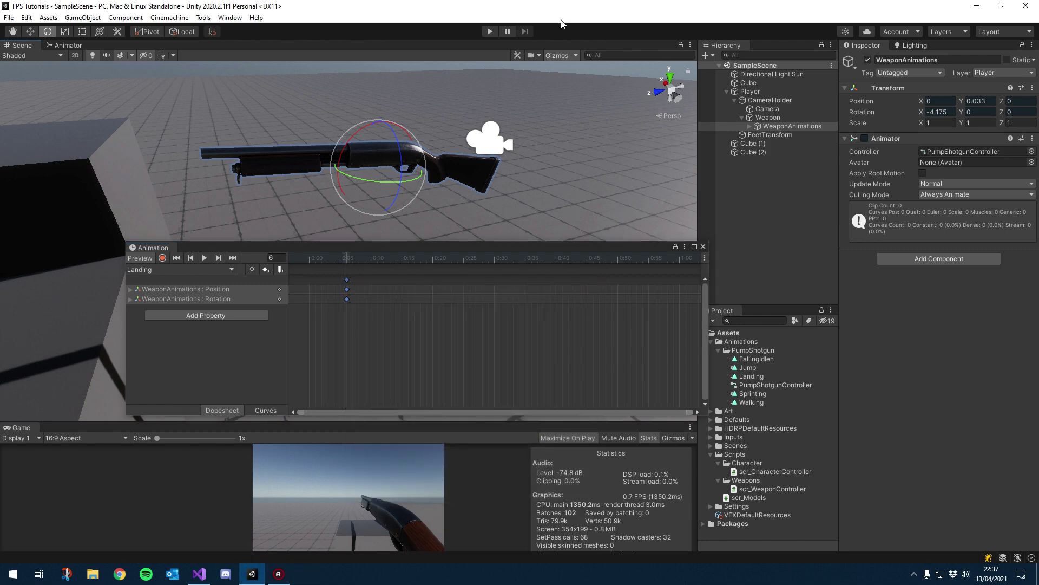
Move the frame-6 keyframes to 0:00 and scrub to check the pose
{"action": "key", "text": "ctrl+z"}
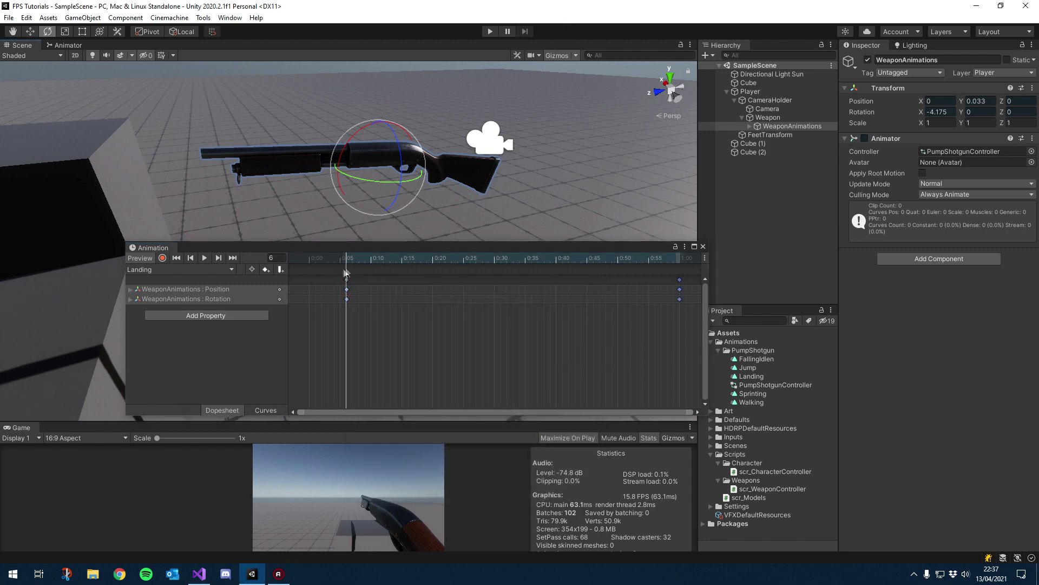
{"action": "mouse_move", "coordinate": [347, 260]}
{"action": "left_mouse_down"}
{"action": "mouse_move", "coordinate": [335, 259]}
{"action": "mouse_move", "coordinate": [346, 266]}
{"action": "left_mouse_up"}
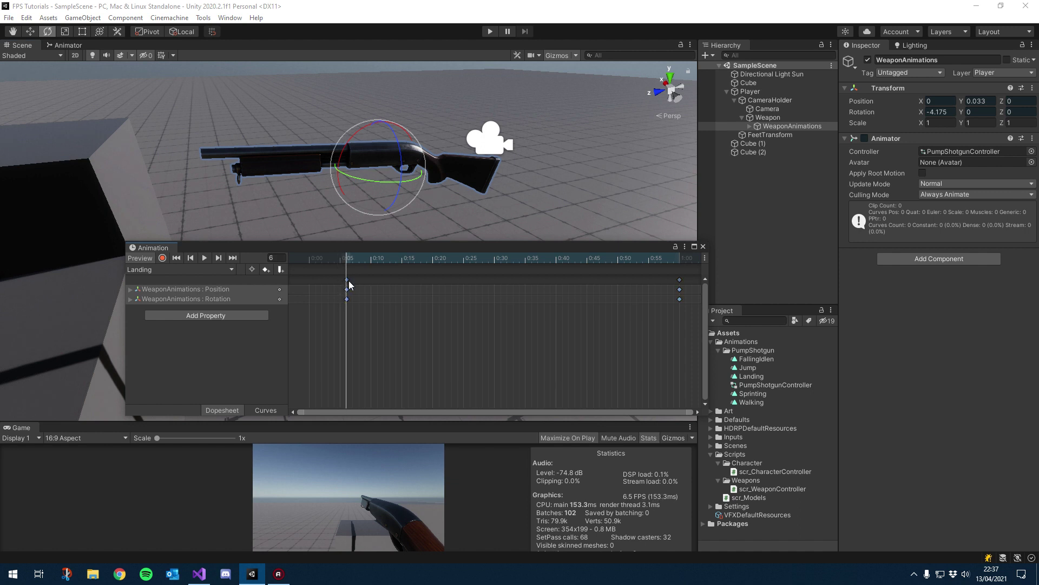
{"action": "left_click_drag", "start_coordinate": [352, 269], "coordinate": [679, 263]}
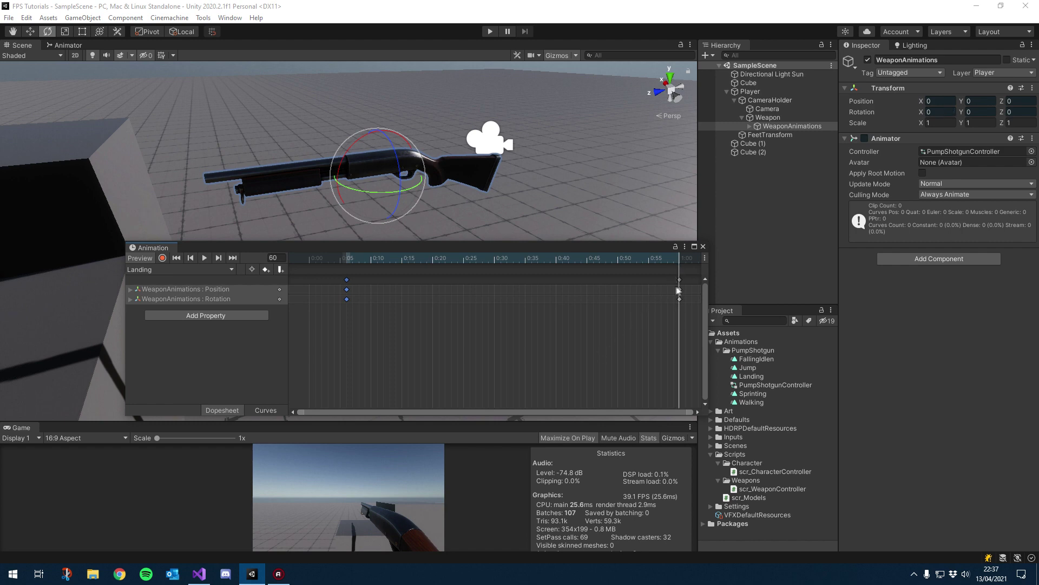
{"action": "left_click_drag", "start_coordinate": [347, 281], "coordinate": [309, 281]}
{"action": "left_click_drag", "start_coordinate": [395, 258], "coordinate": [564, 270]}
Nudge the gun slightly downward, preview the Landing clip, and undo/redo to compare
{"action": "key", "text": "w"}
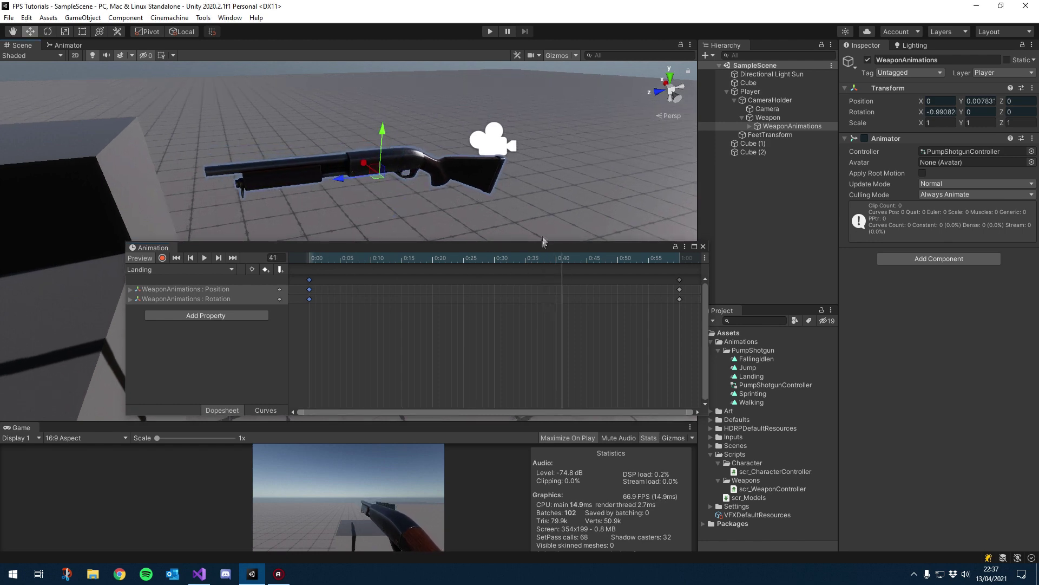
{"action": "left_click_drag", "start_coordinate": [565, 260], "coordinate": [371, 265]}
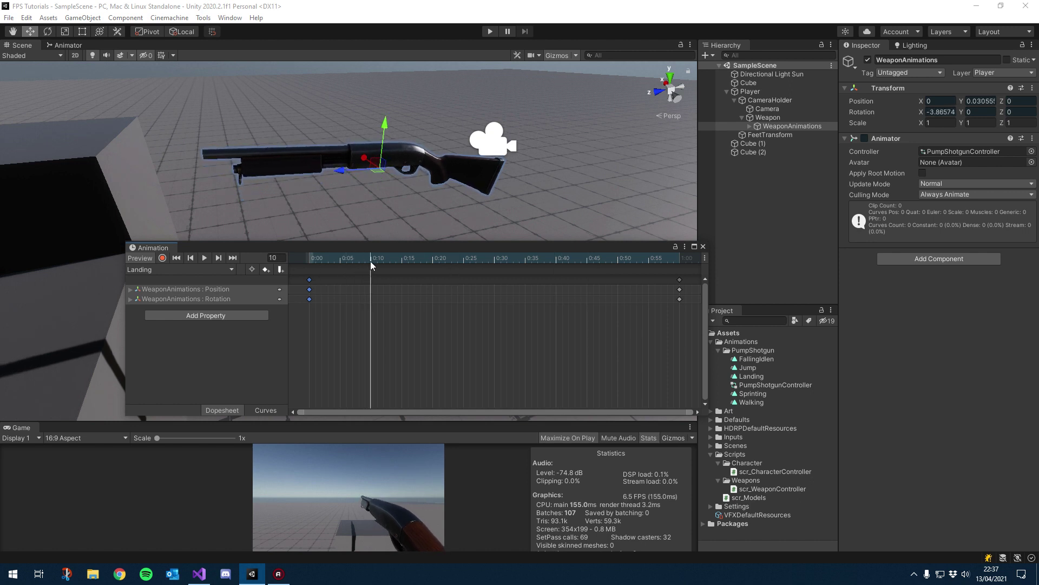
{"action": "left_click_drag", "start_coordinate": [386, 127], "coordinate": [381, 142]}
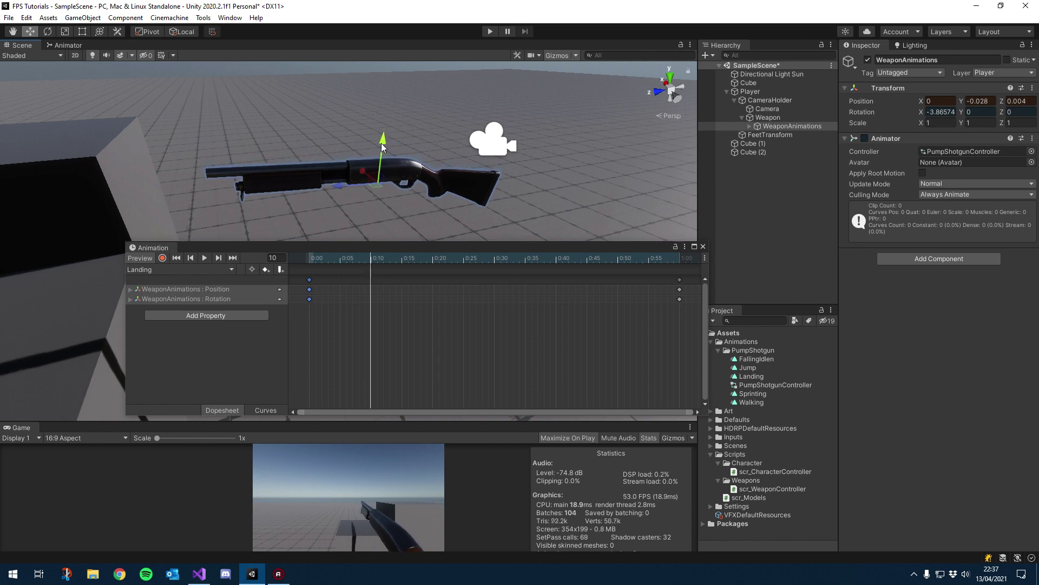
{"action": "left_click", "coordinate": [208, 258]}
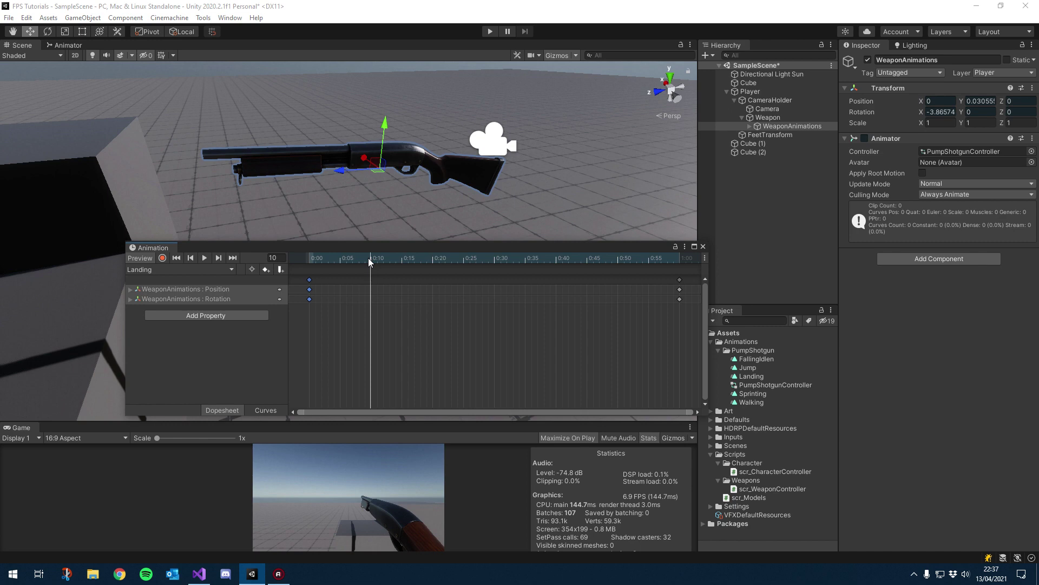
{"action": "key", "text": "ctrl+z"}
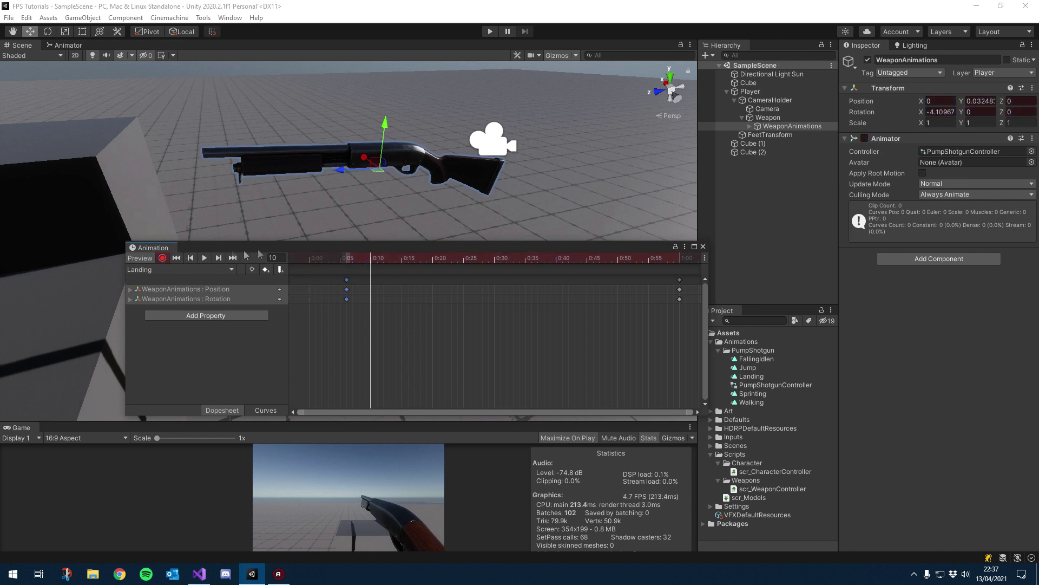
{"action": "key", "text": "ctrl+y"}
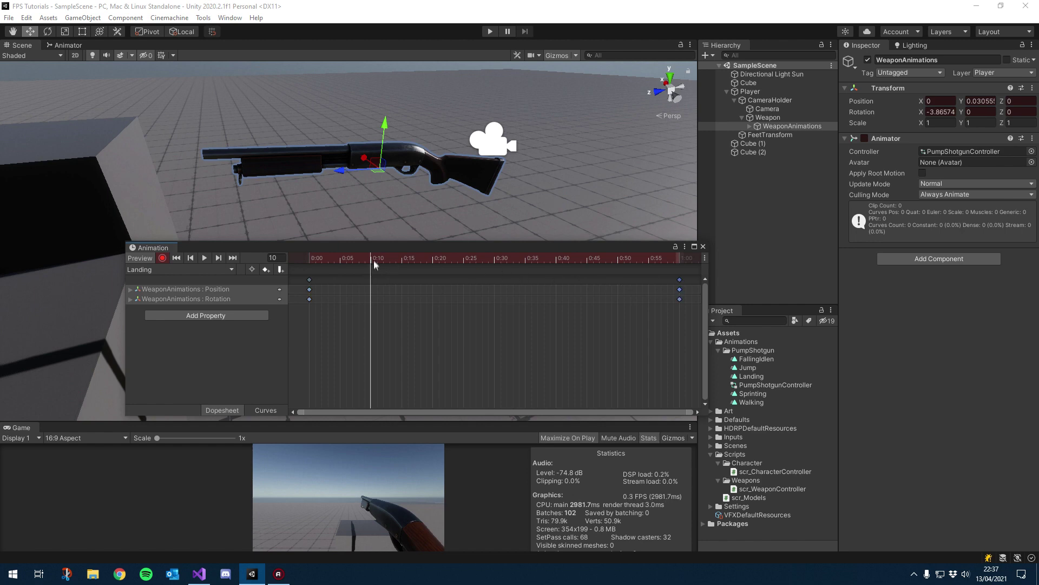
Add Position and Rotation keyframes near 0:10 and lower the shotgun there
{"action": "double_click", "coordinate": [372, 279]}
{"action": "mouse_move", "coordinate": [372, 260]}
{"action": "left_mouse_down"}
{"action": "mouse_move", "coordinate": [326, 262]}
{"action": "mouse_move", "coordinate": [362, 269]}
{"action": "left_mouse_up"}
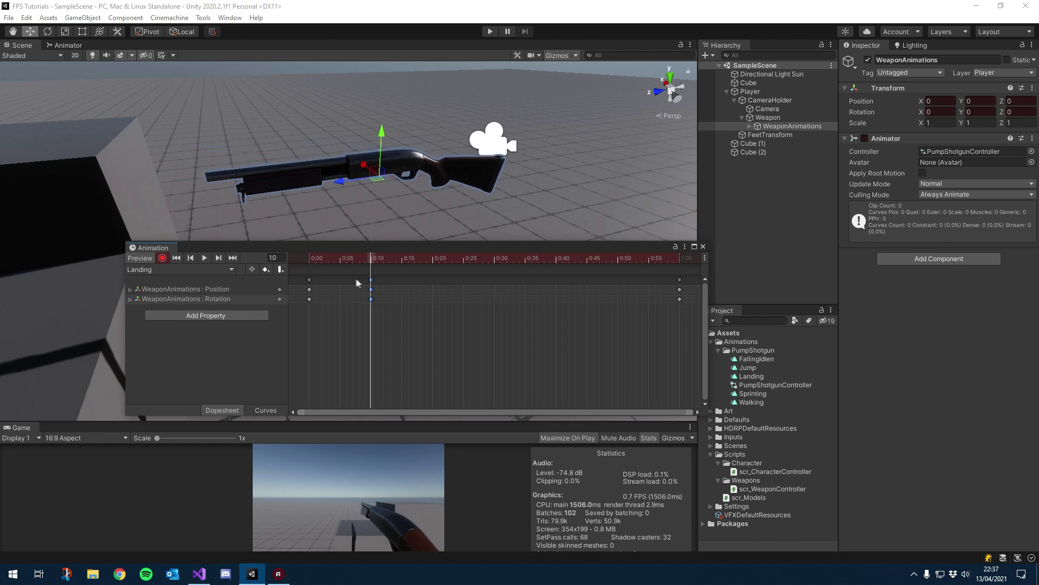
{"action": "left_click_drag", "start_coordinate": [370, 279], "coordinate": [367, 281]}
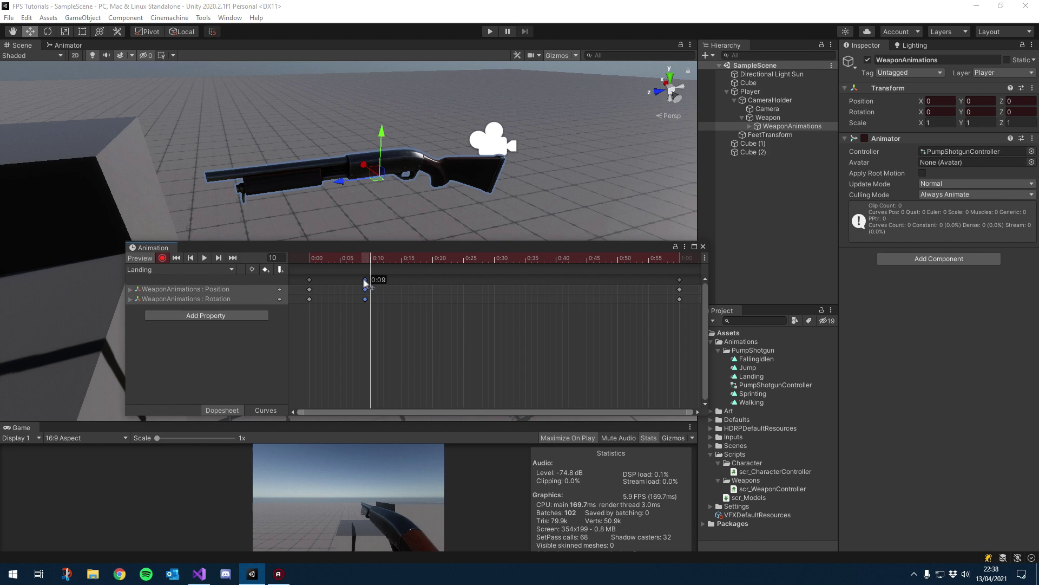
{"action": "double_click", "coordinate": [371, 279]}
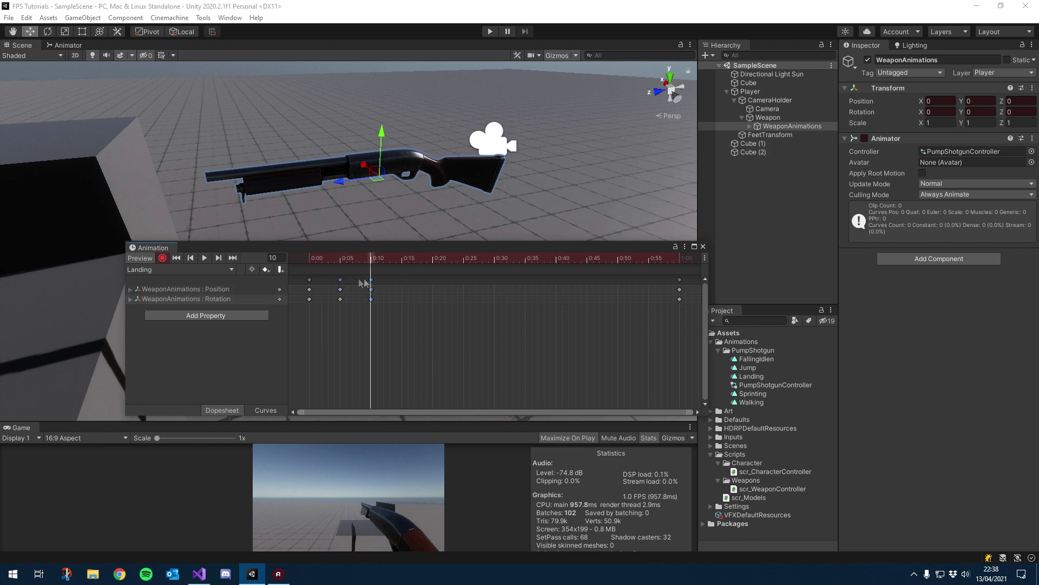
{"action": "left_click", "coordinate": [341, 279]}
{"action": "left_click_drag", "start_coordinate": [380, 139], "coordinate": [380, 148]}
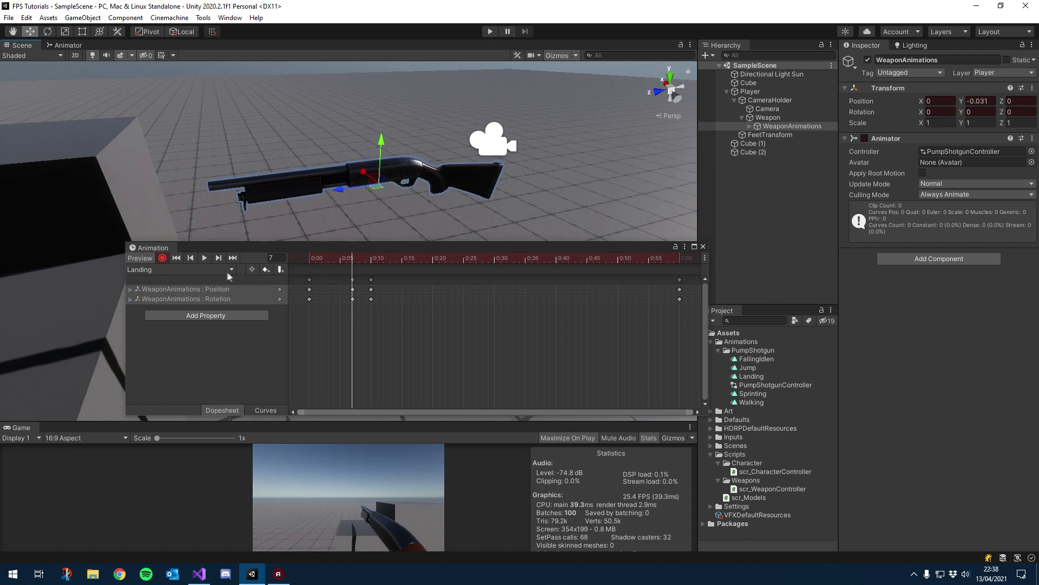
Move the middle dip keyframes to 0:10 and play the Landing clip to check timing
{"action": "mouse_move", "coordinate": [326, 264]}
{"action": "left_mouse_down"}
{"action": "mouse_move", "coordinate": [314, 265]}
{"action": "mouse_move", "coordinate": [373, 268]}
{"action": "mouse_move", "coordinate": [315, 269]}
{"action": "left_mouse_up"}
{"action": "left_click", "coordinate": [200, 259]}
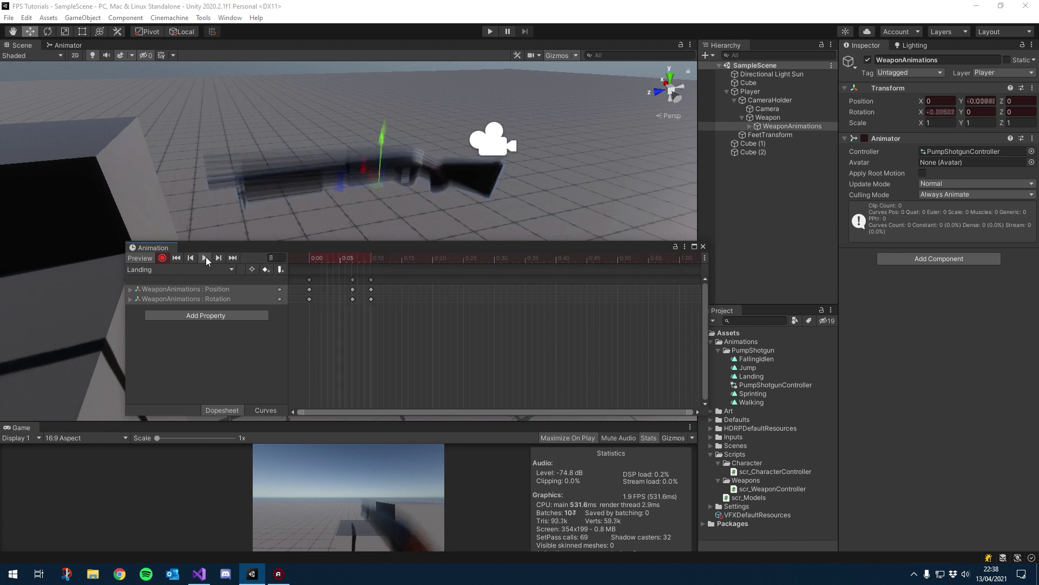
{"action": "left_click", "coordinate": [200, 259]}
{"action": "left_click_drag", "start_coordinate": [352, 280], "coordinate": [433, 281]}
{"action": "left_click", "coordinate": [205, 262]}
{"action": "left_click", "coordinate": [205, 262]}
{"action": "left_click", "coordinate": [204, 259]}
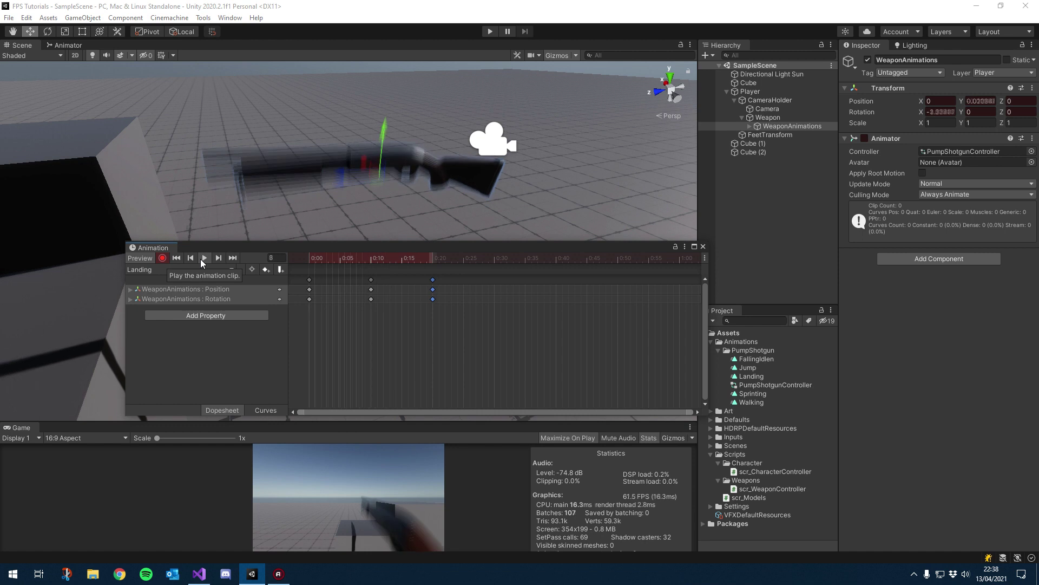
Stop playback, turn off keyframe recording and close the Animation window
{"action": "key", "text": "e"}
{"action": "left_click", "coordinate": [204, 261]}
{"action": "left_click", "coordinate": [164, 259]}
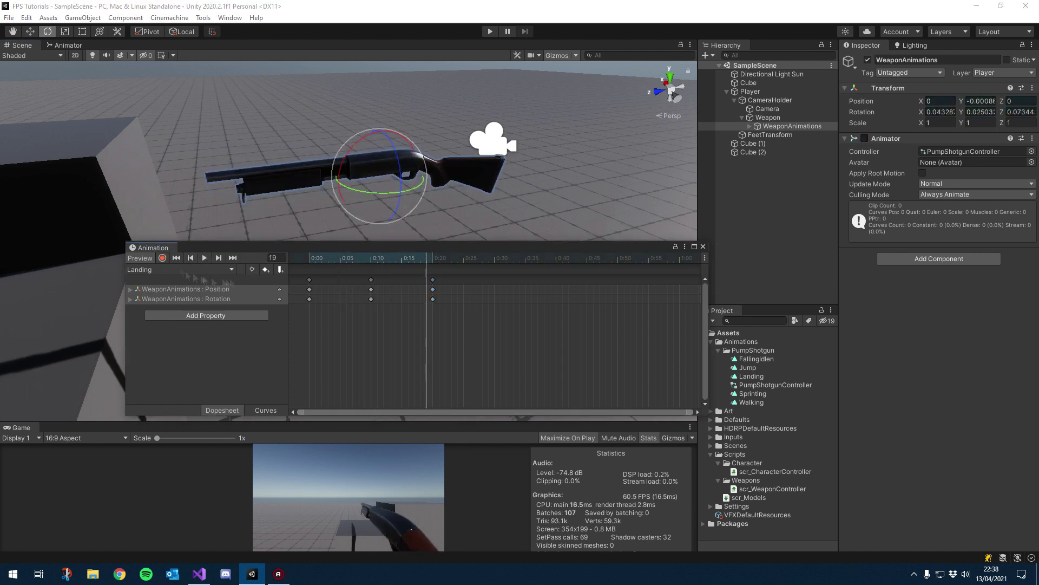
{"action": "left_click_drag", "start_coordinate": [362, 252], "coordinate": [349, 247]}
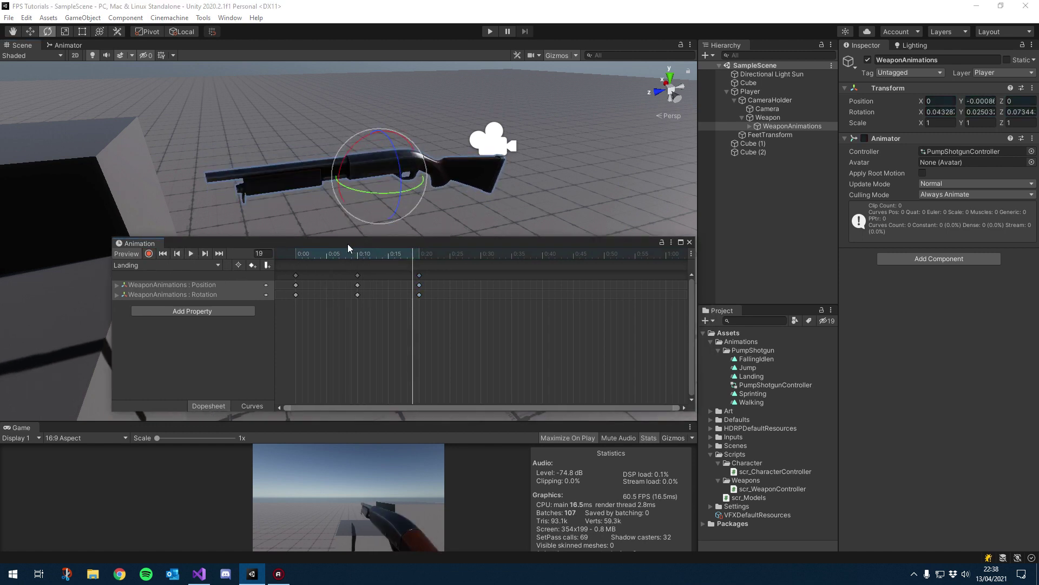
{"action": "left_click", "coordinate": [689, 242]}
{"action": "left_click_drag", "start_coordinate": [356, 277], "coordinate": [518, 138], "text": "alt"}
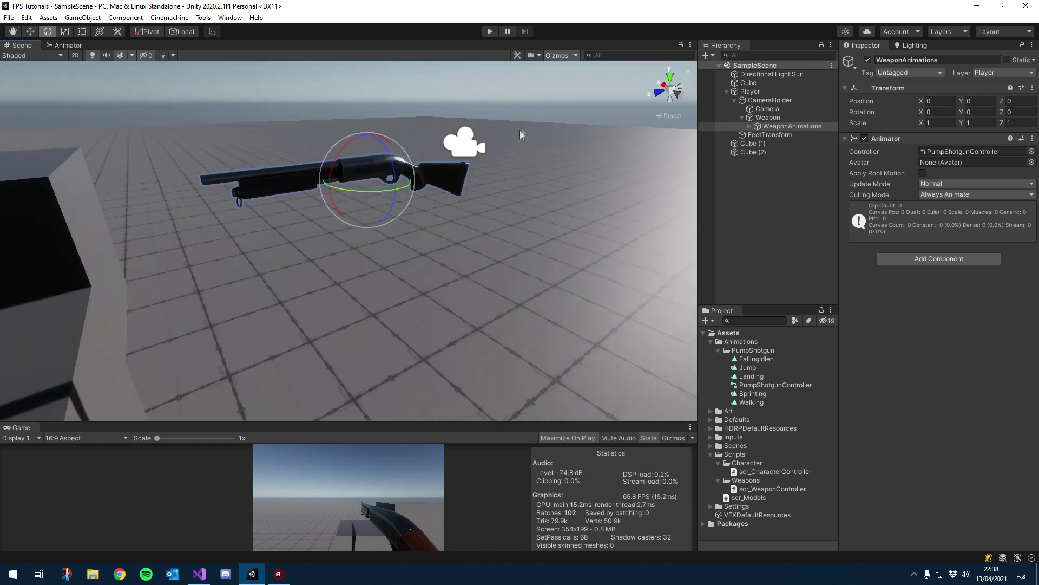
Deselect WeaponAnimations and orbit the Scene view round to the shotgun's stock end
{"action": "left_click", "coordinate": [523, 126]}
{"action": "right_click_drag", "start_coordinate": [420, 233], "coordinate": [567, 210]}
{"action": "left_click_drag", "start_coordinate": [567, 210], "coordinate": [27, 241], "text": "alt"}
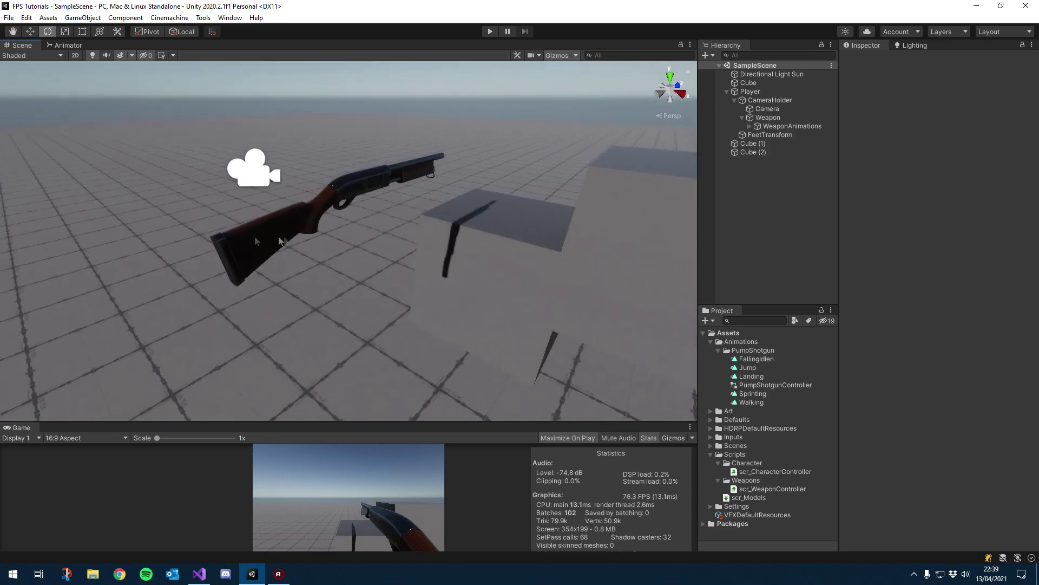